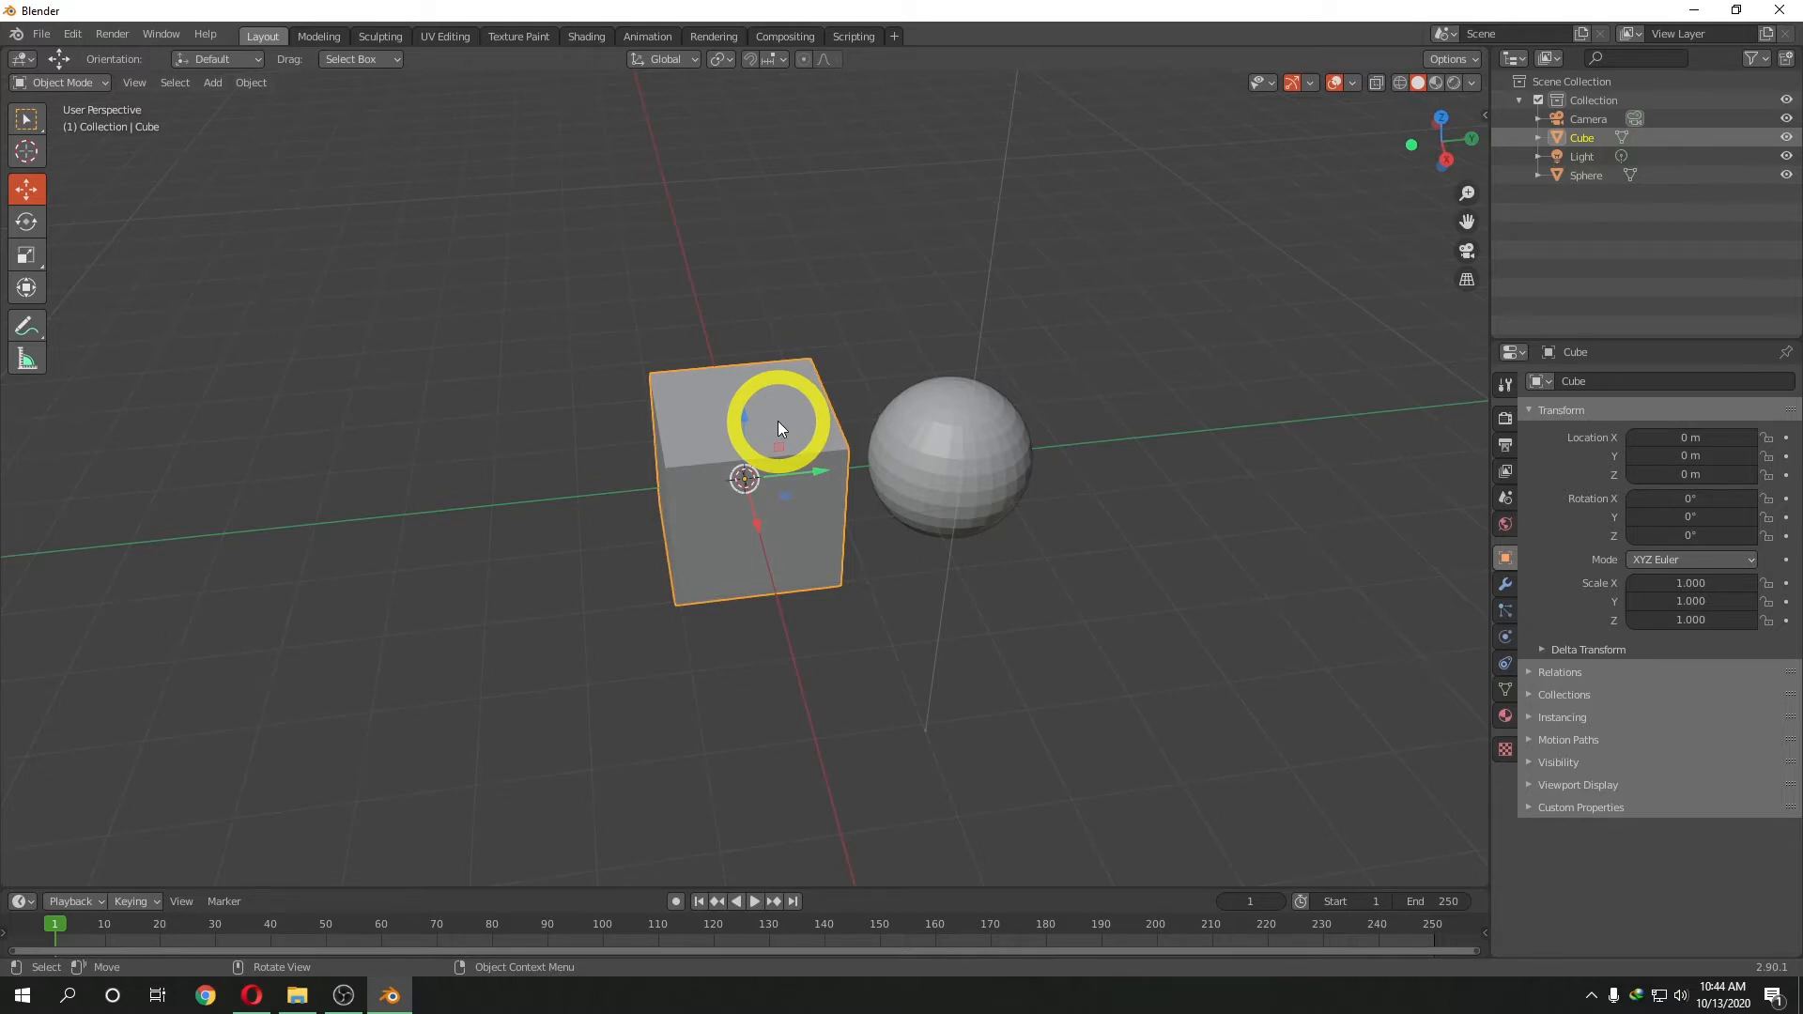
- Switch the cube from Object Mode to Edit Mode
scroll(780, 420, "up", 3)
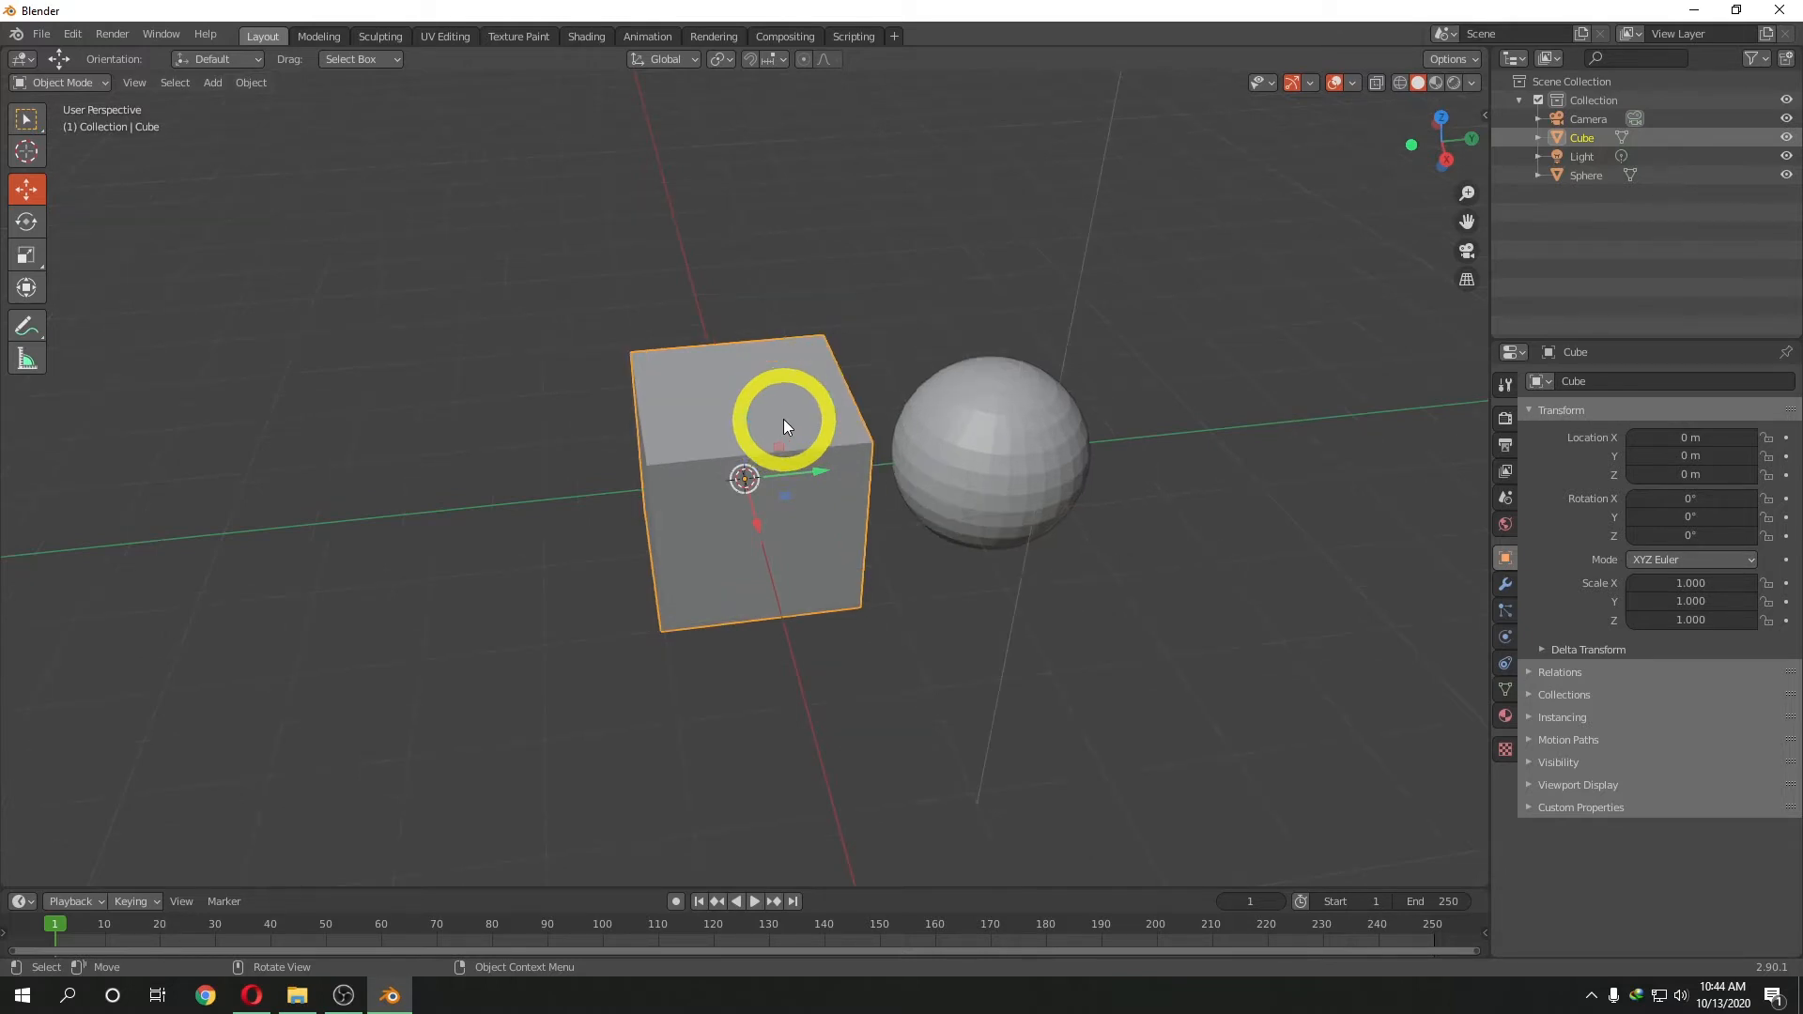
middle_click_drag(783, 419, 815, 419)
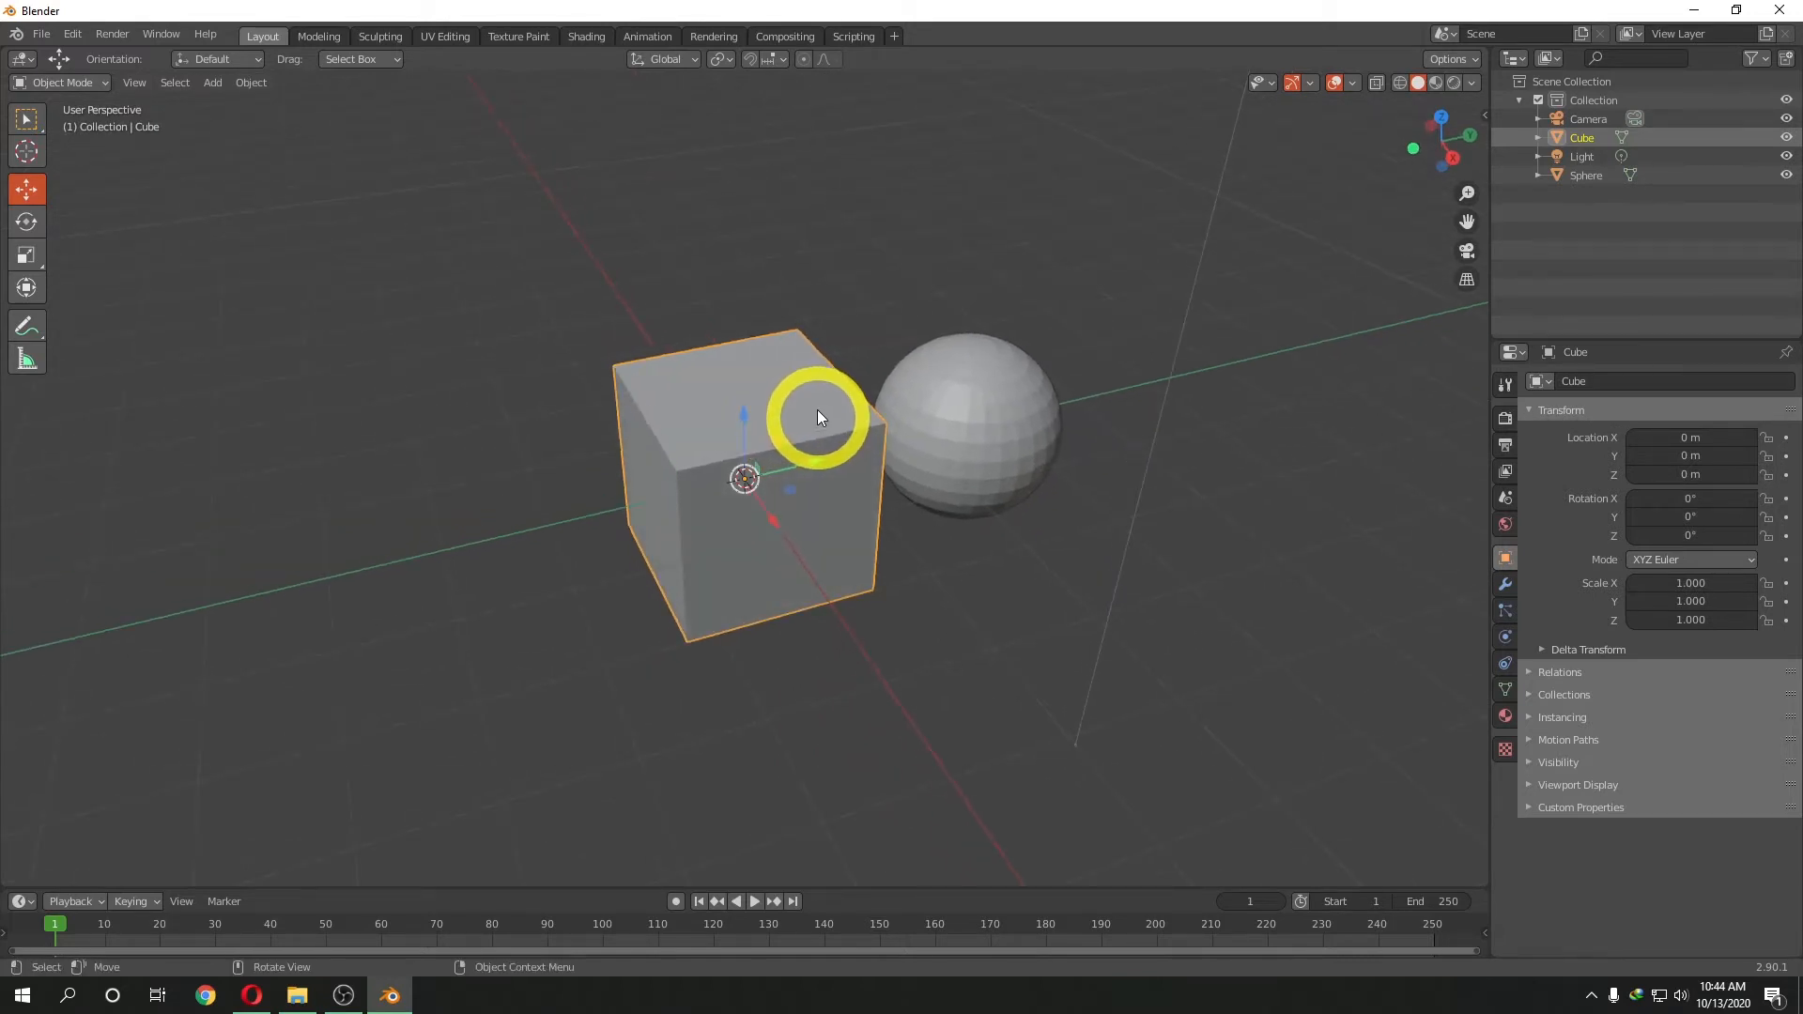
left_click(81, 81)
left_click(71, 128)
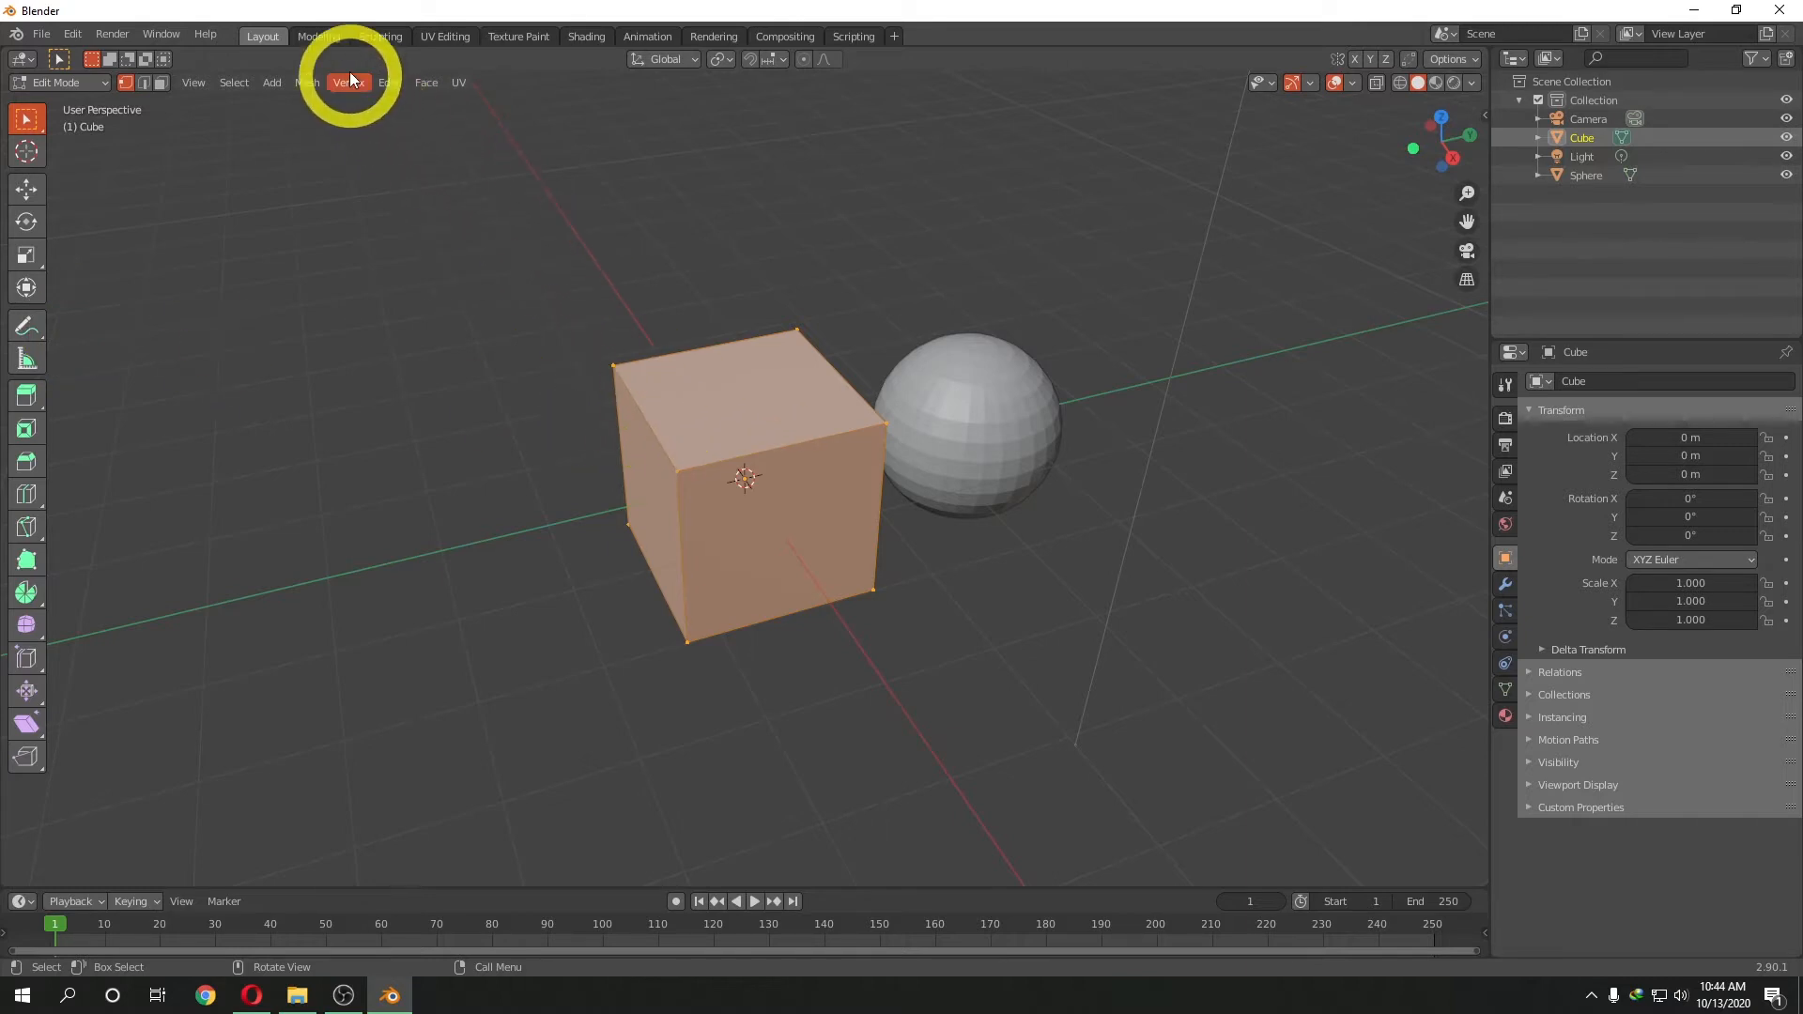
- Compare the Modeling and Layout workspaces, ending in the Modeling workspace
left_click(325, 38)
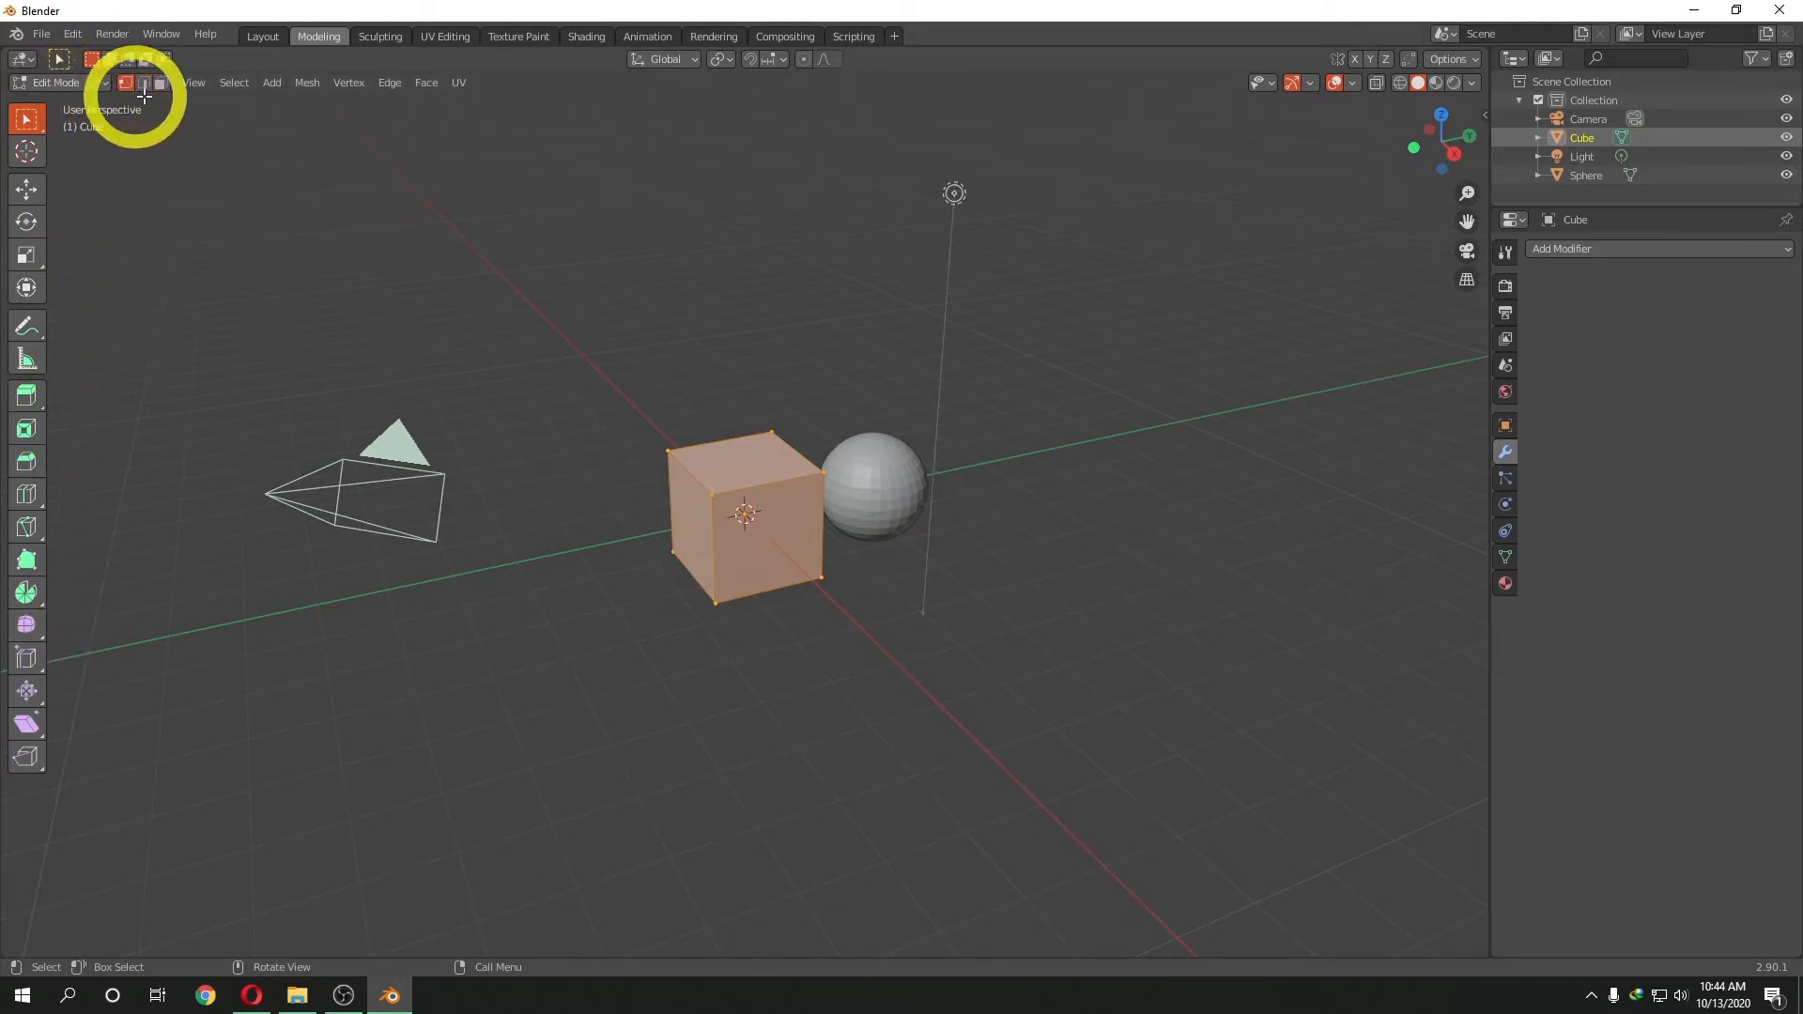
left_click(267, 39)
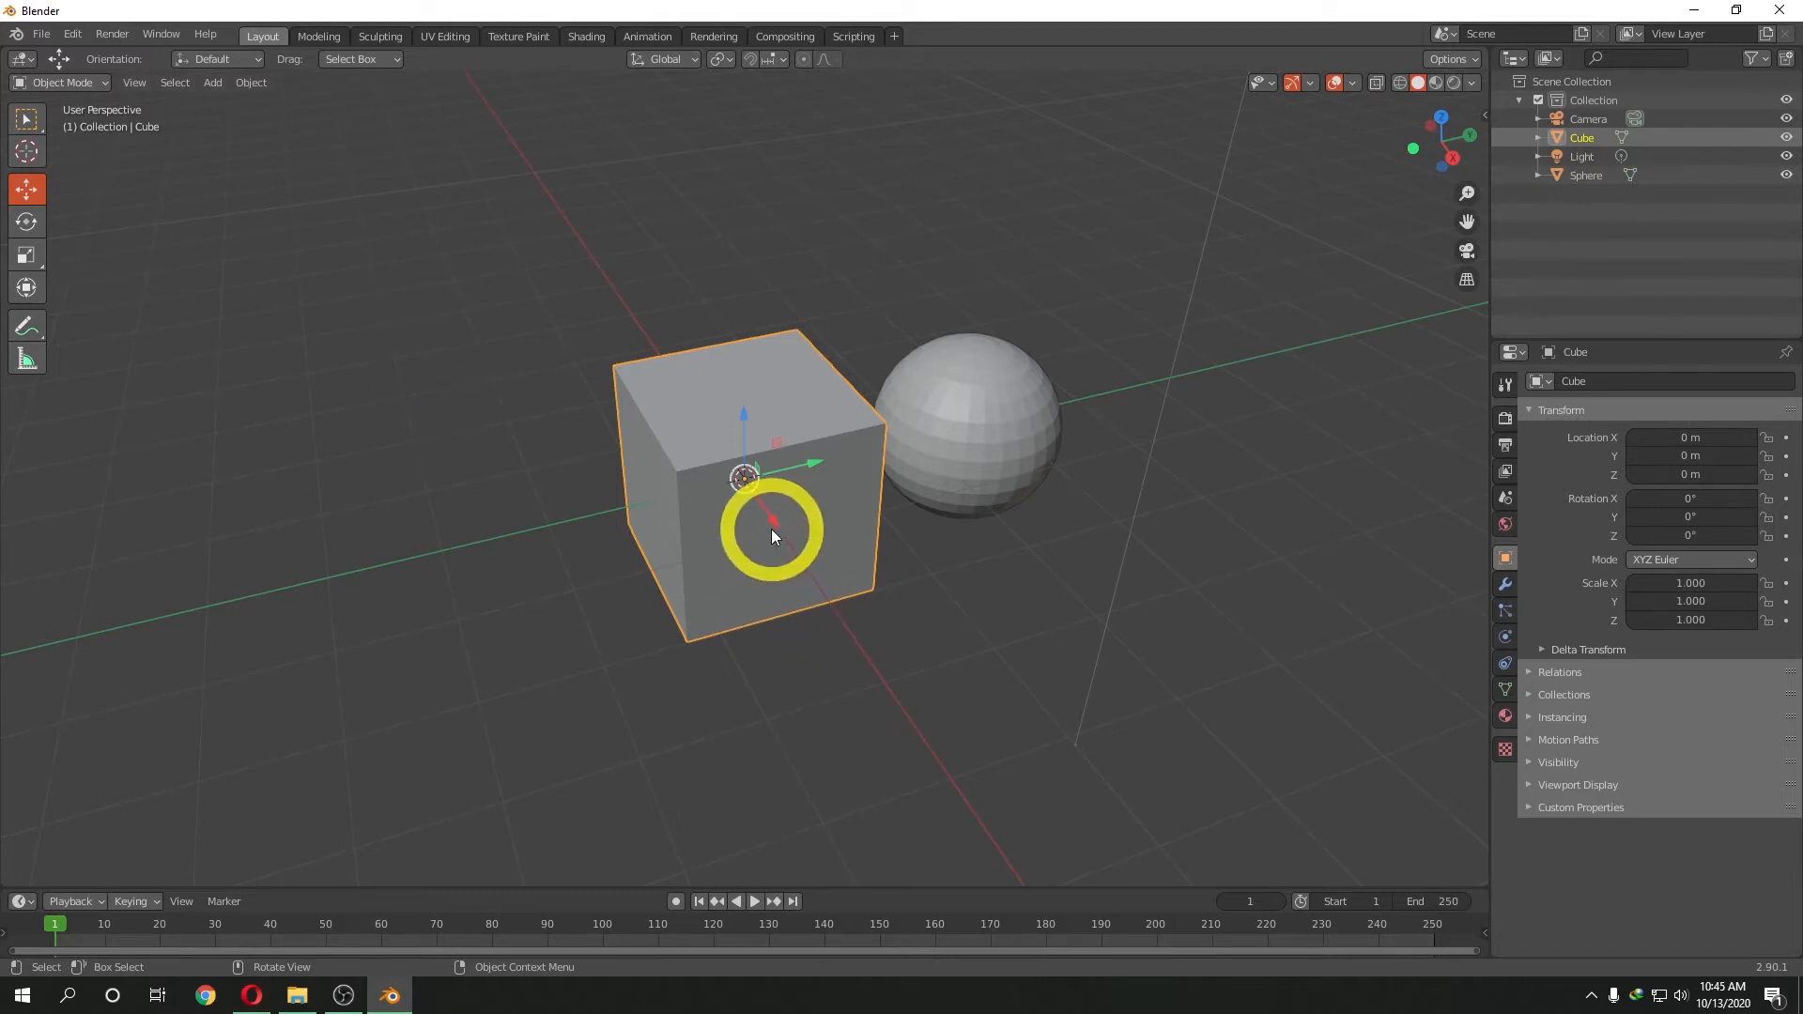
left_click(319, 37)
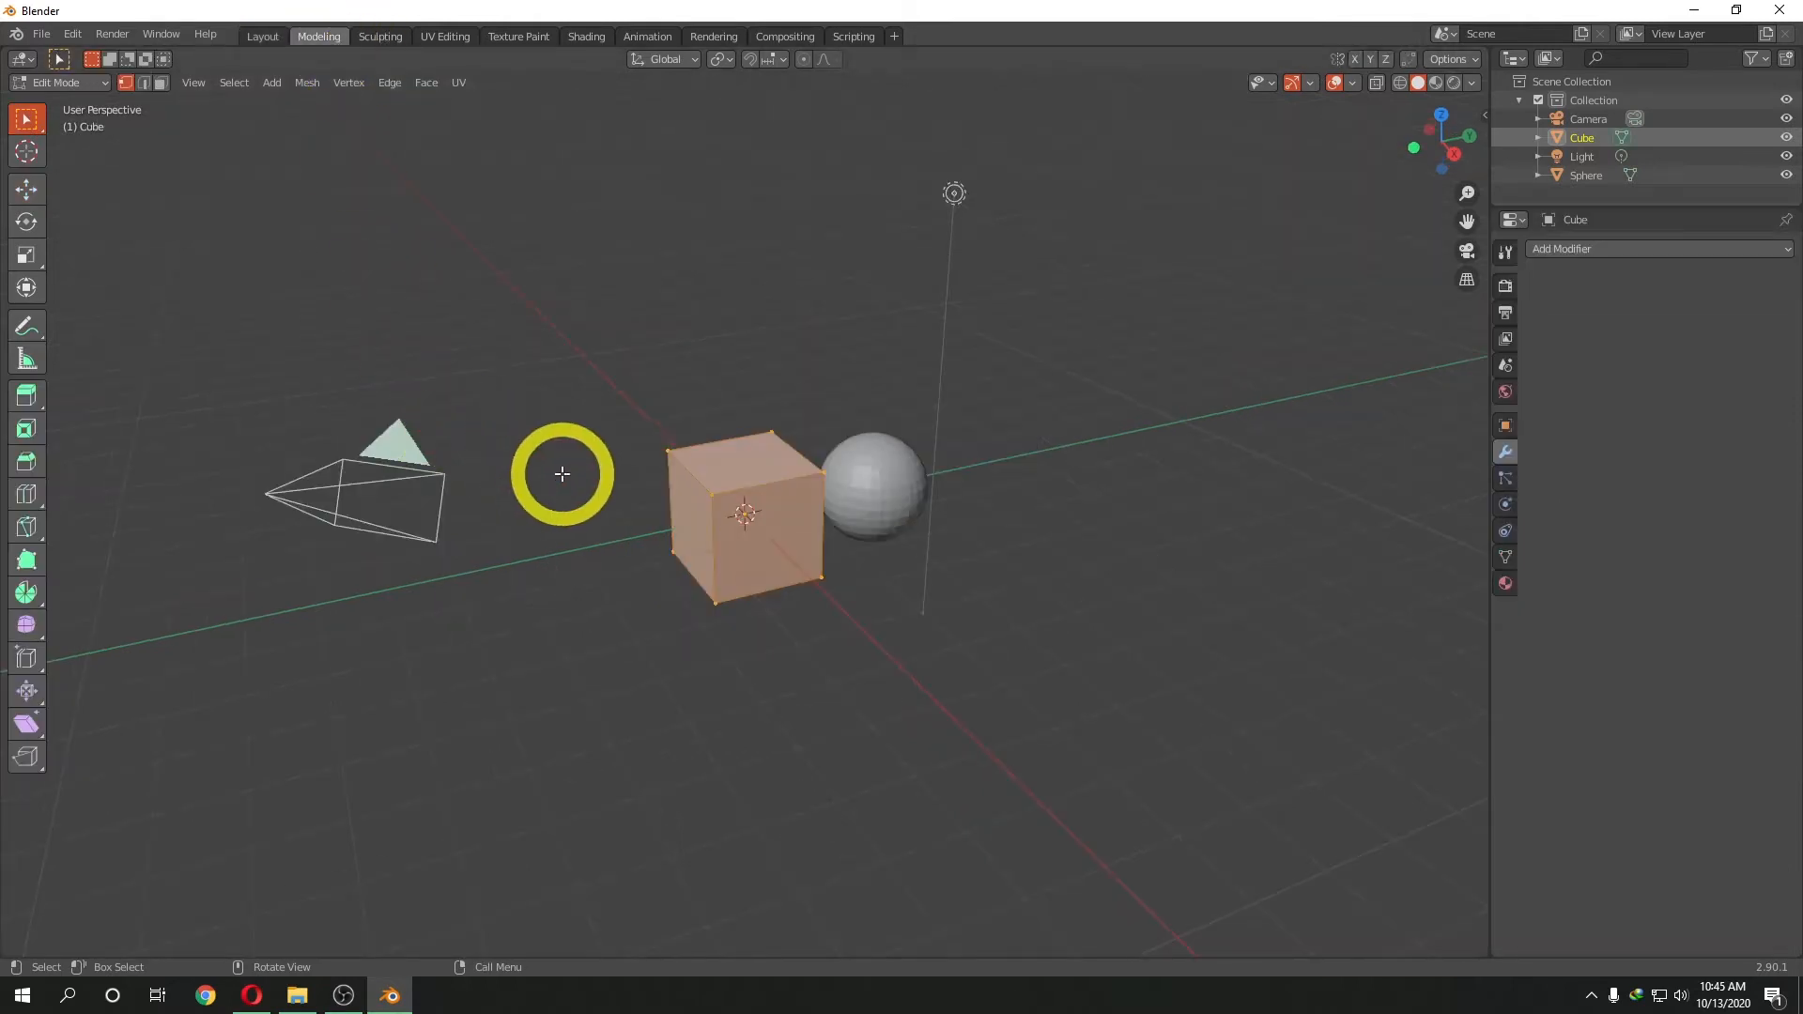
- Select individual corner vertices of the cube's top face one after another in vertex select mode
scroll(601, 474, "up", 4)
middle_click_drag(688, 464, 660, 490)
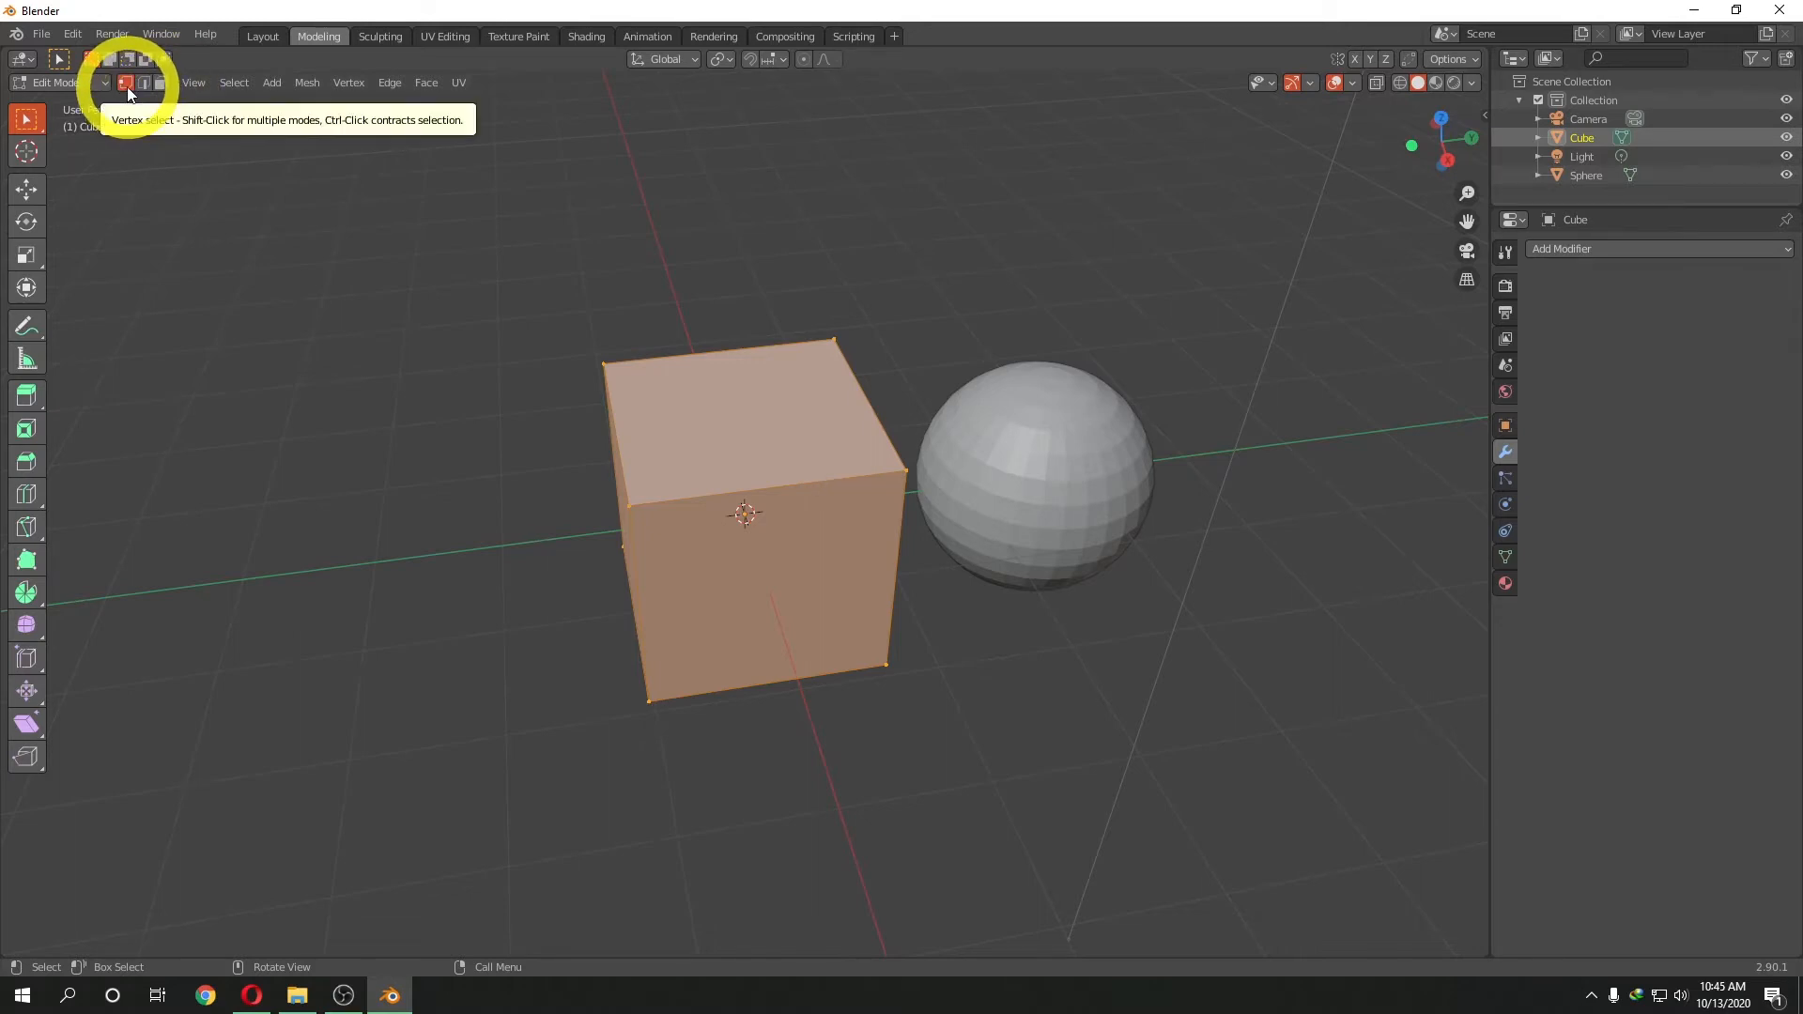
left_click(629, 506)
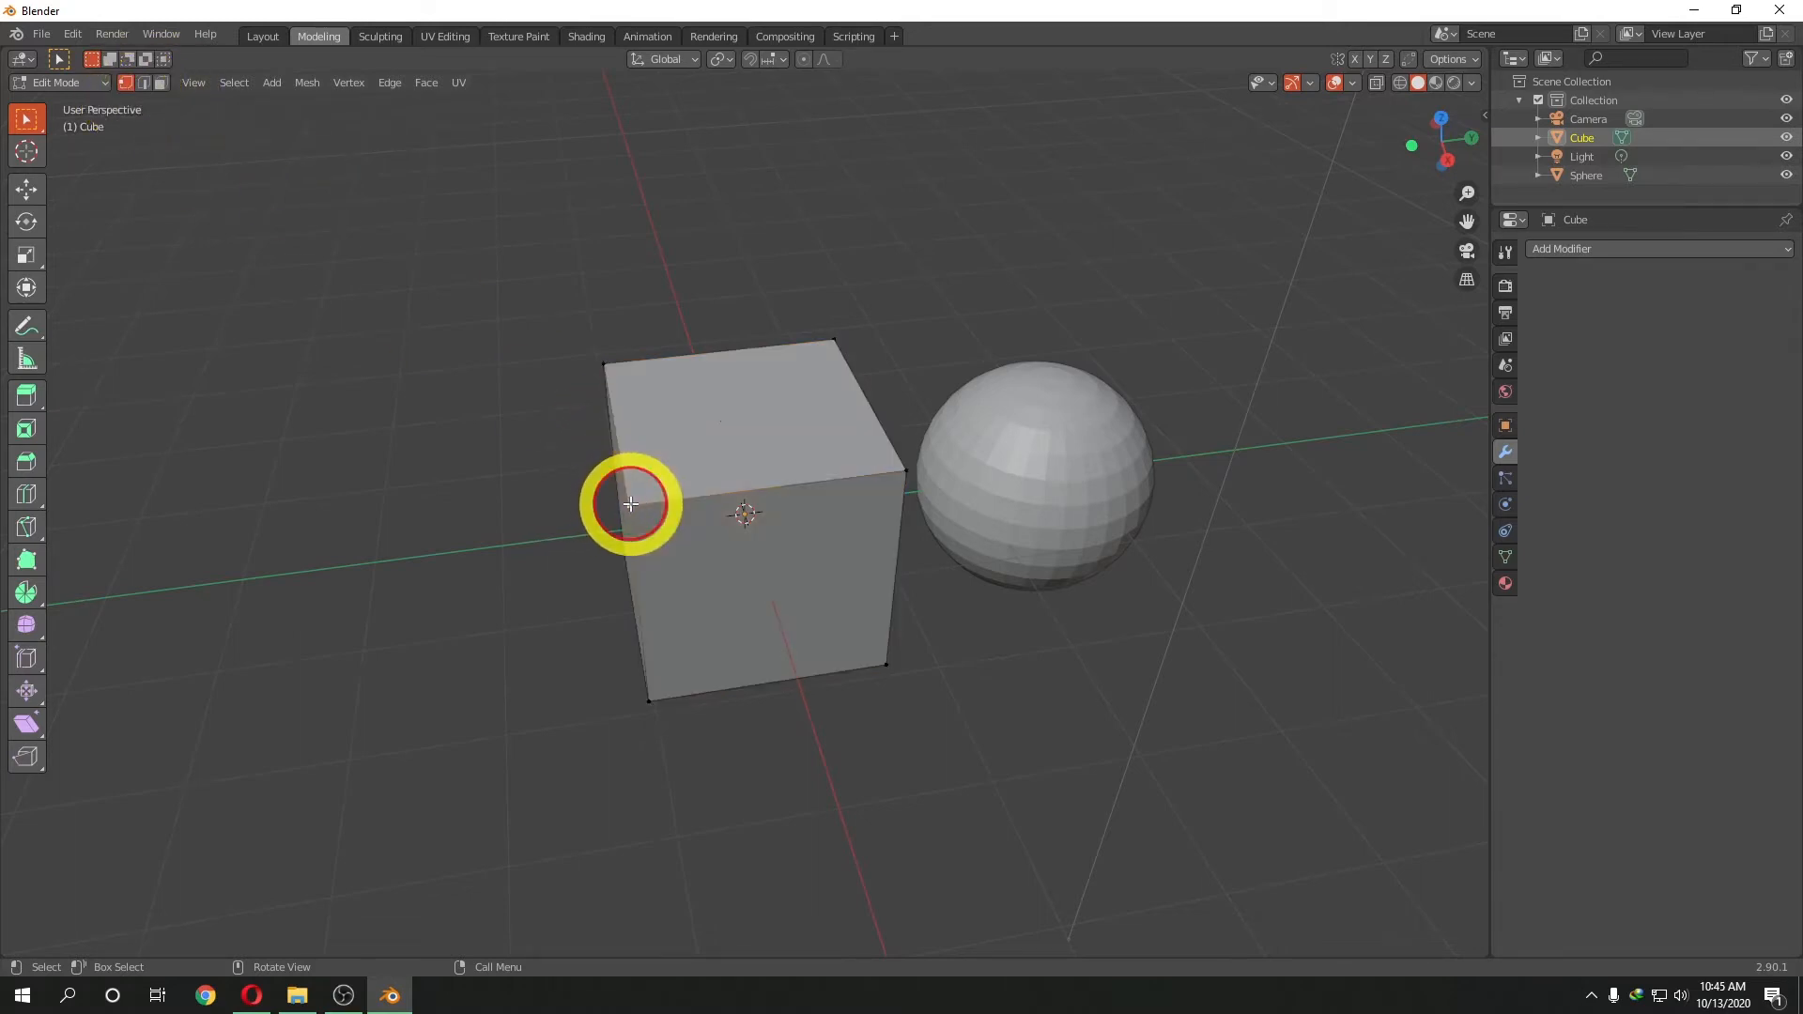
left_click(906, 471)
left_click(630, 506)
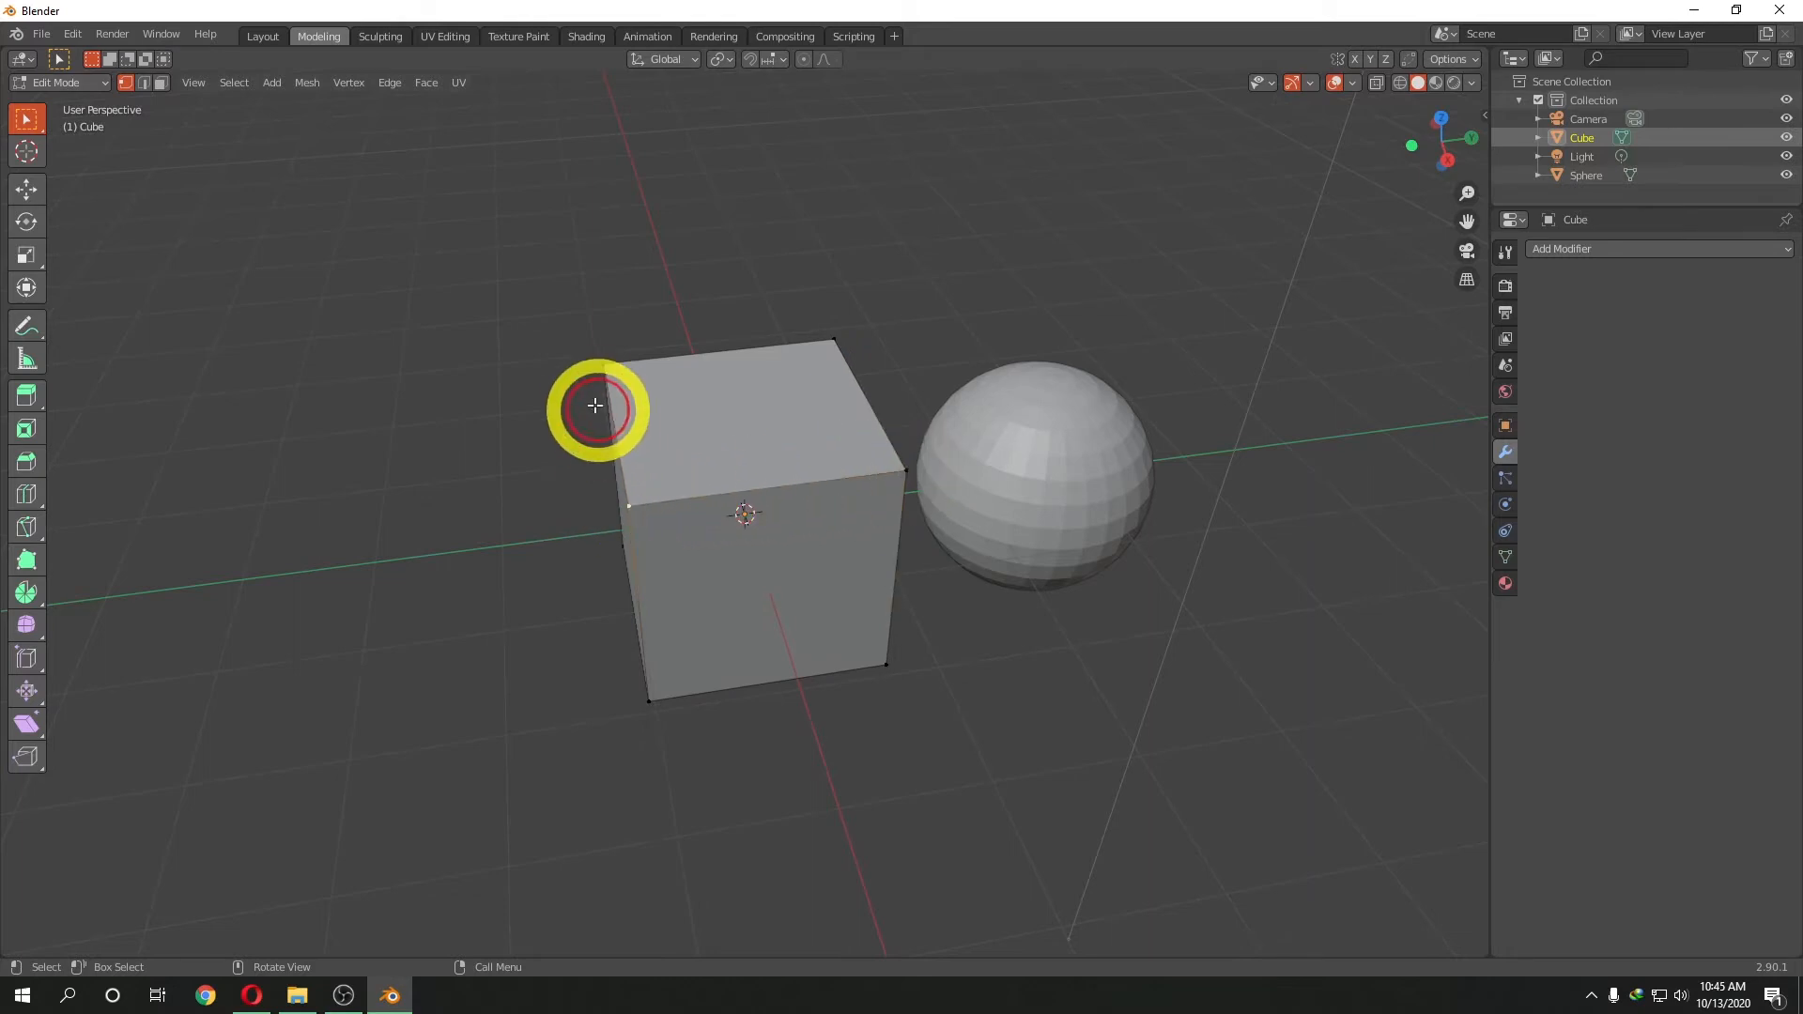
left_click(602, 364)
left_click(789, 349)
left_click(646, 477)
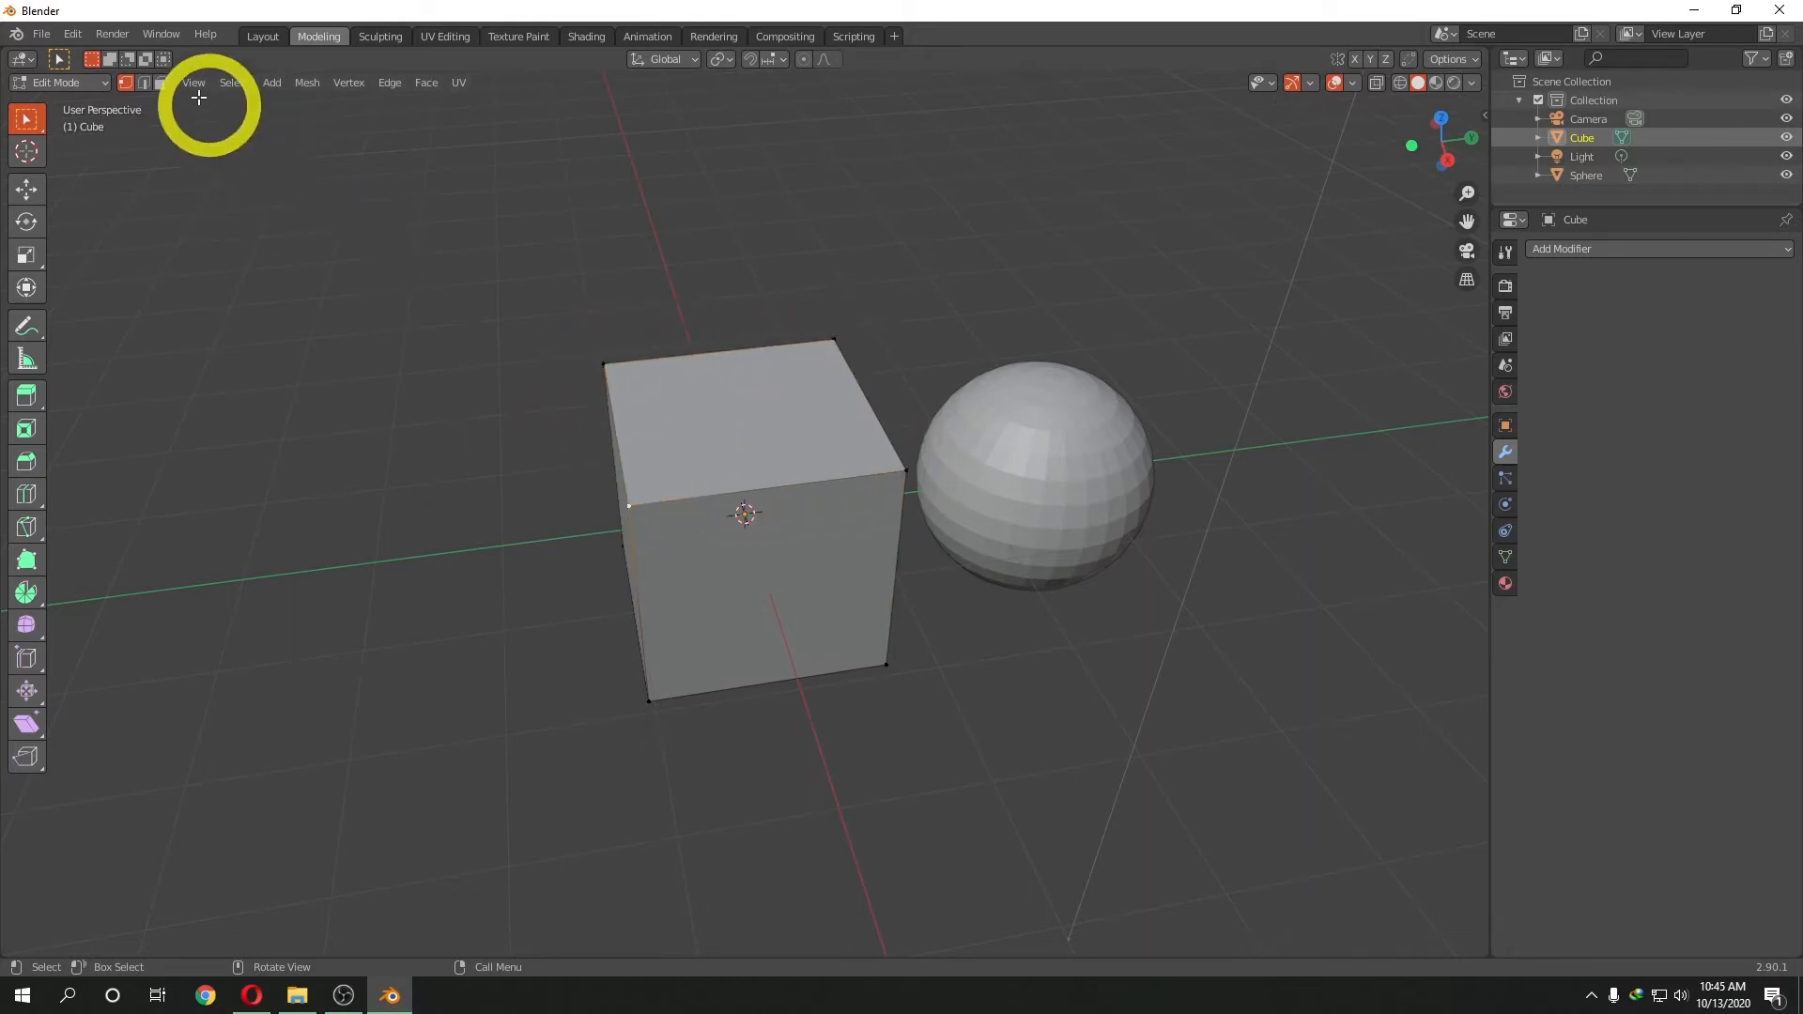
- Change to edge select mode and select the cube's top edges one by one, ending with the front top edge
left_click(797, 484)
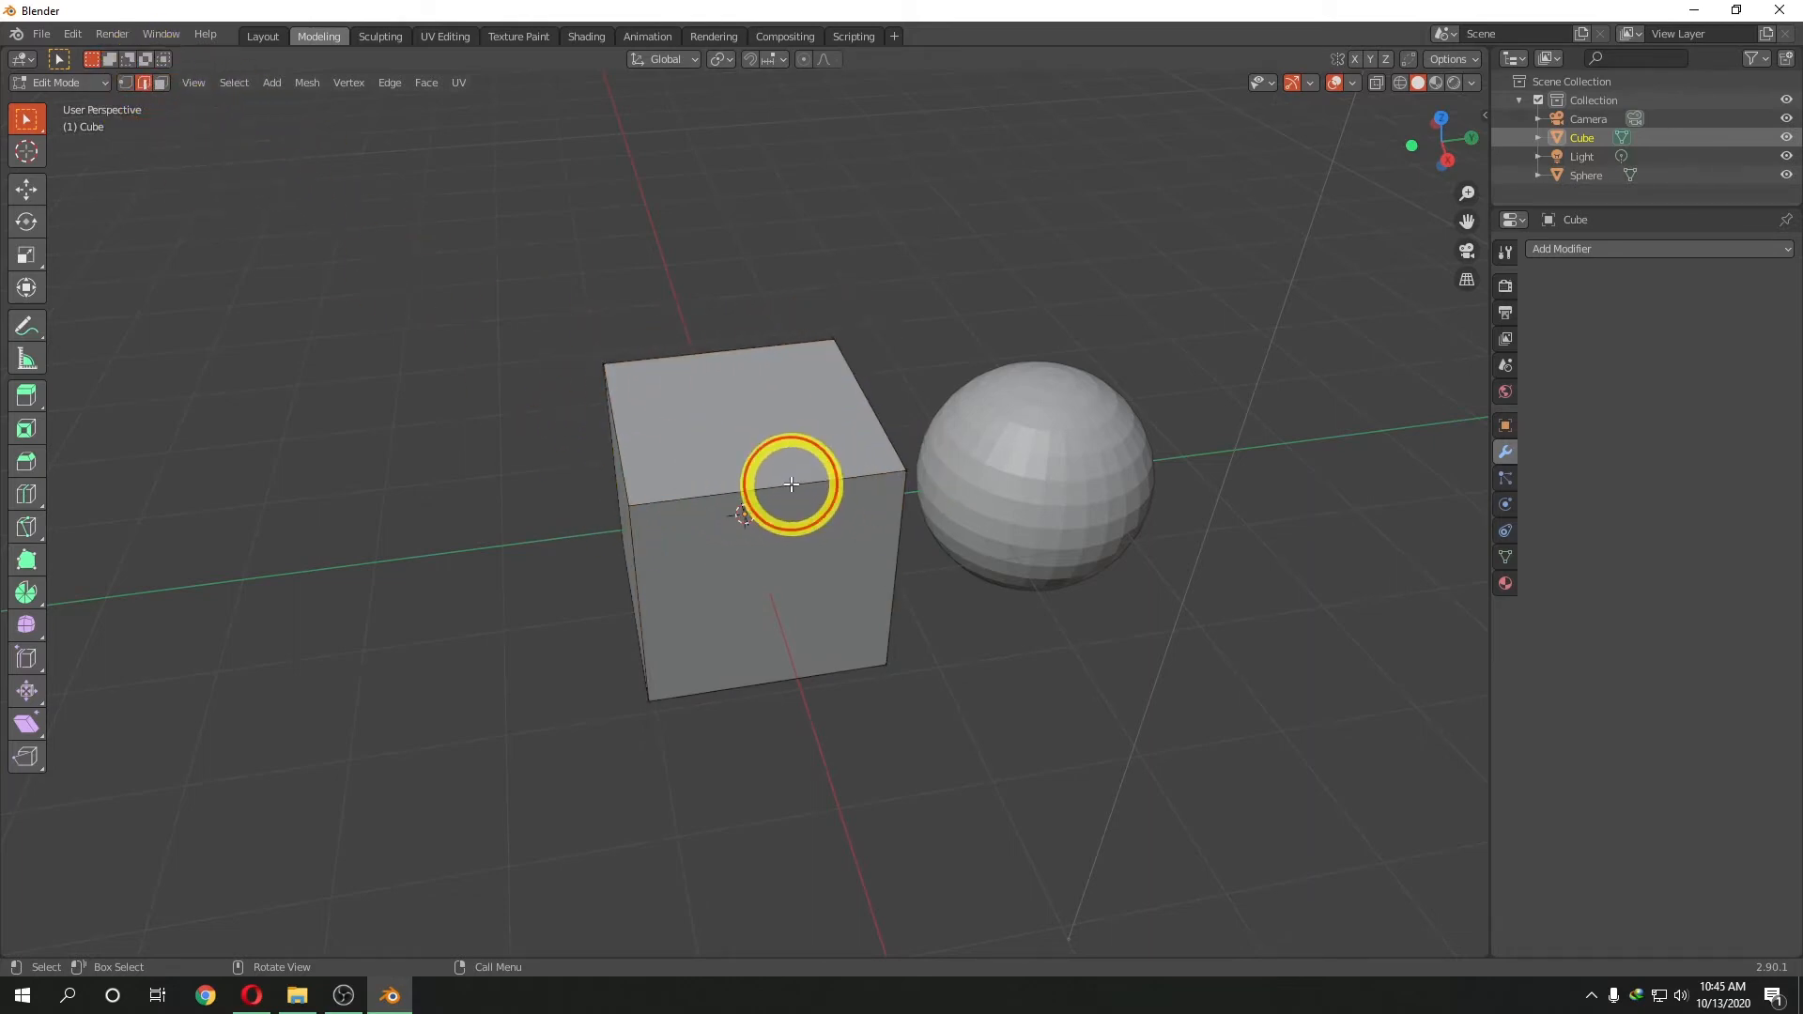
left_click(615, 425)
left_click(865, 408)
left_click(772, 352)
left_click(792, 486)
middle_click_drag(793, 486, 797, 526)
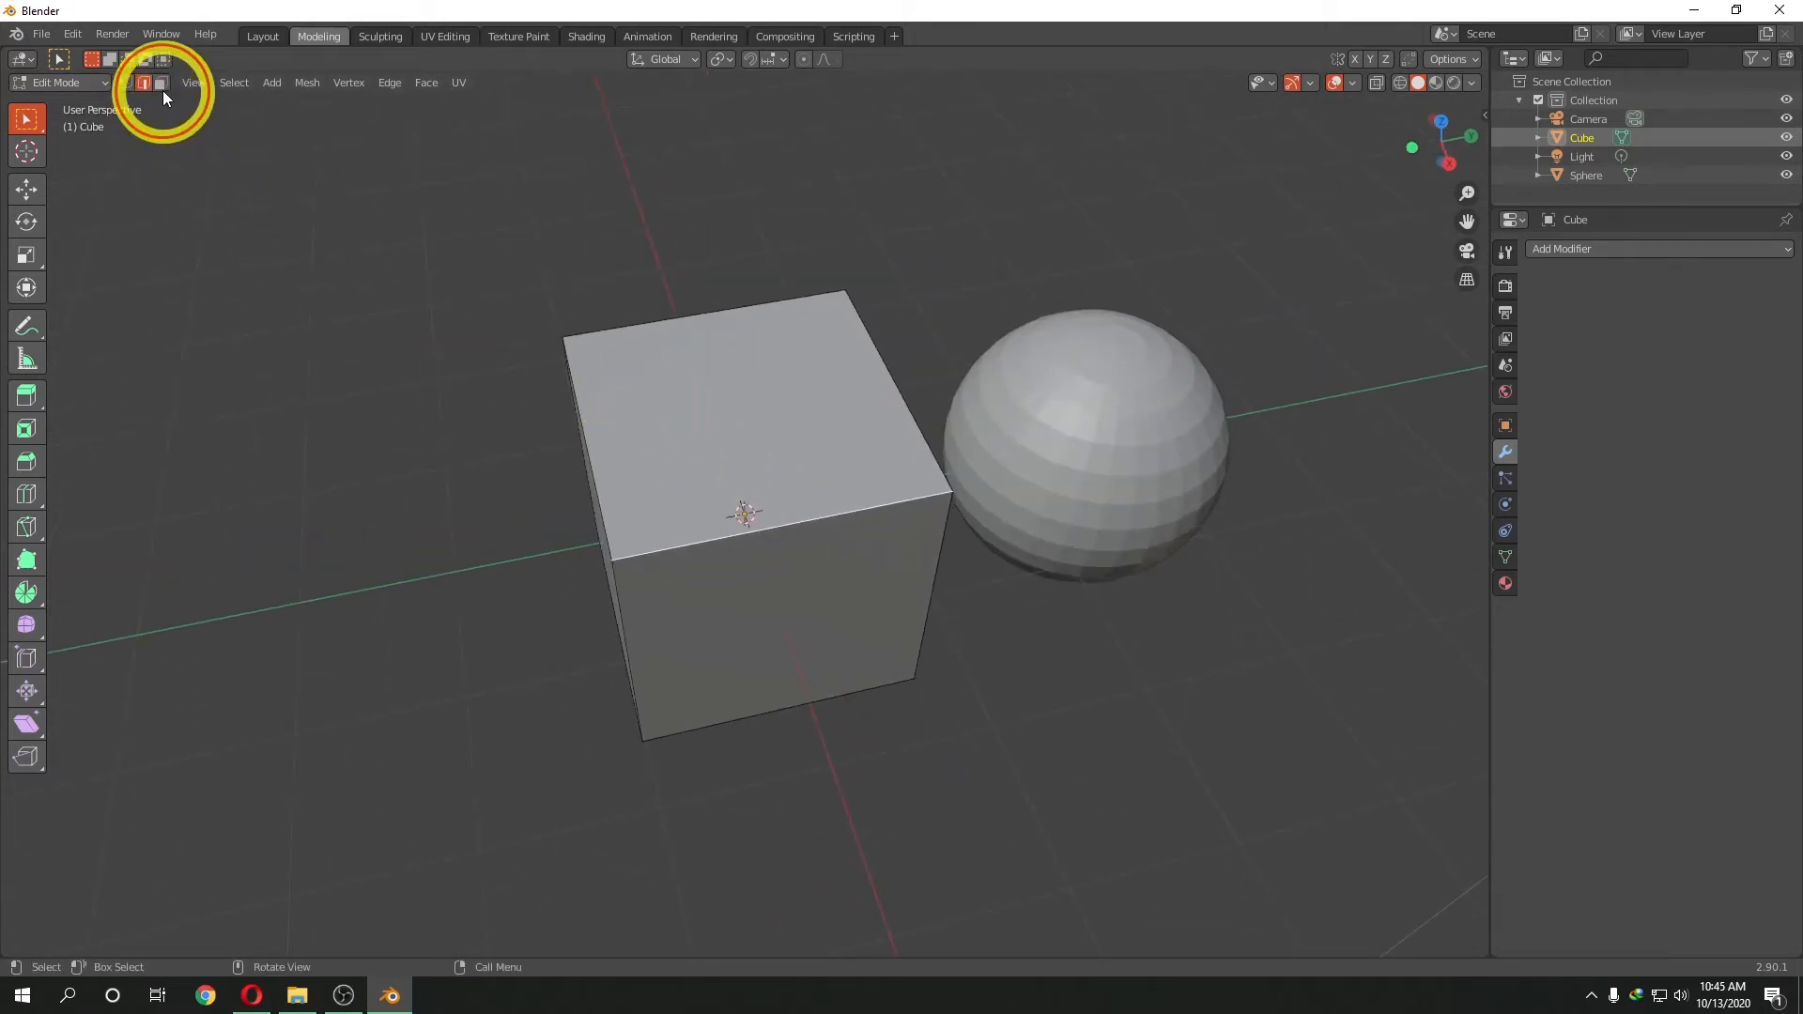
- Change to face select mode and select several cube faces in turn, ending with the top face
left_click(814, 494)
left_click(814, 578)
left_click(593, 566)
left_click(727, 509)
middle_click_drag(815, 489, 754, 464)
left_click(797, 600)
middle_click_drag(757, 554, 825, 591)
left_click(749, 459)
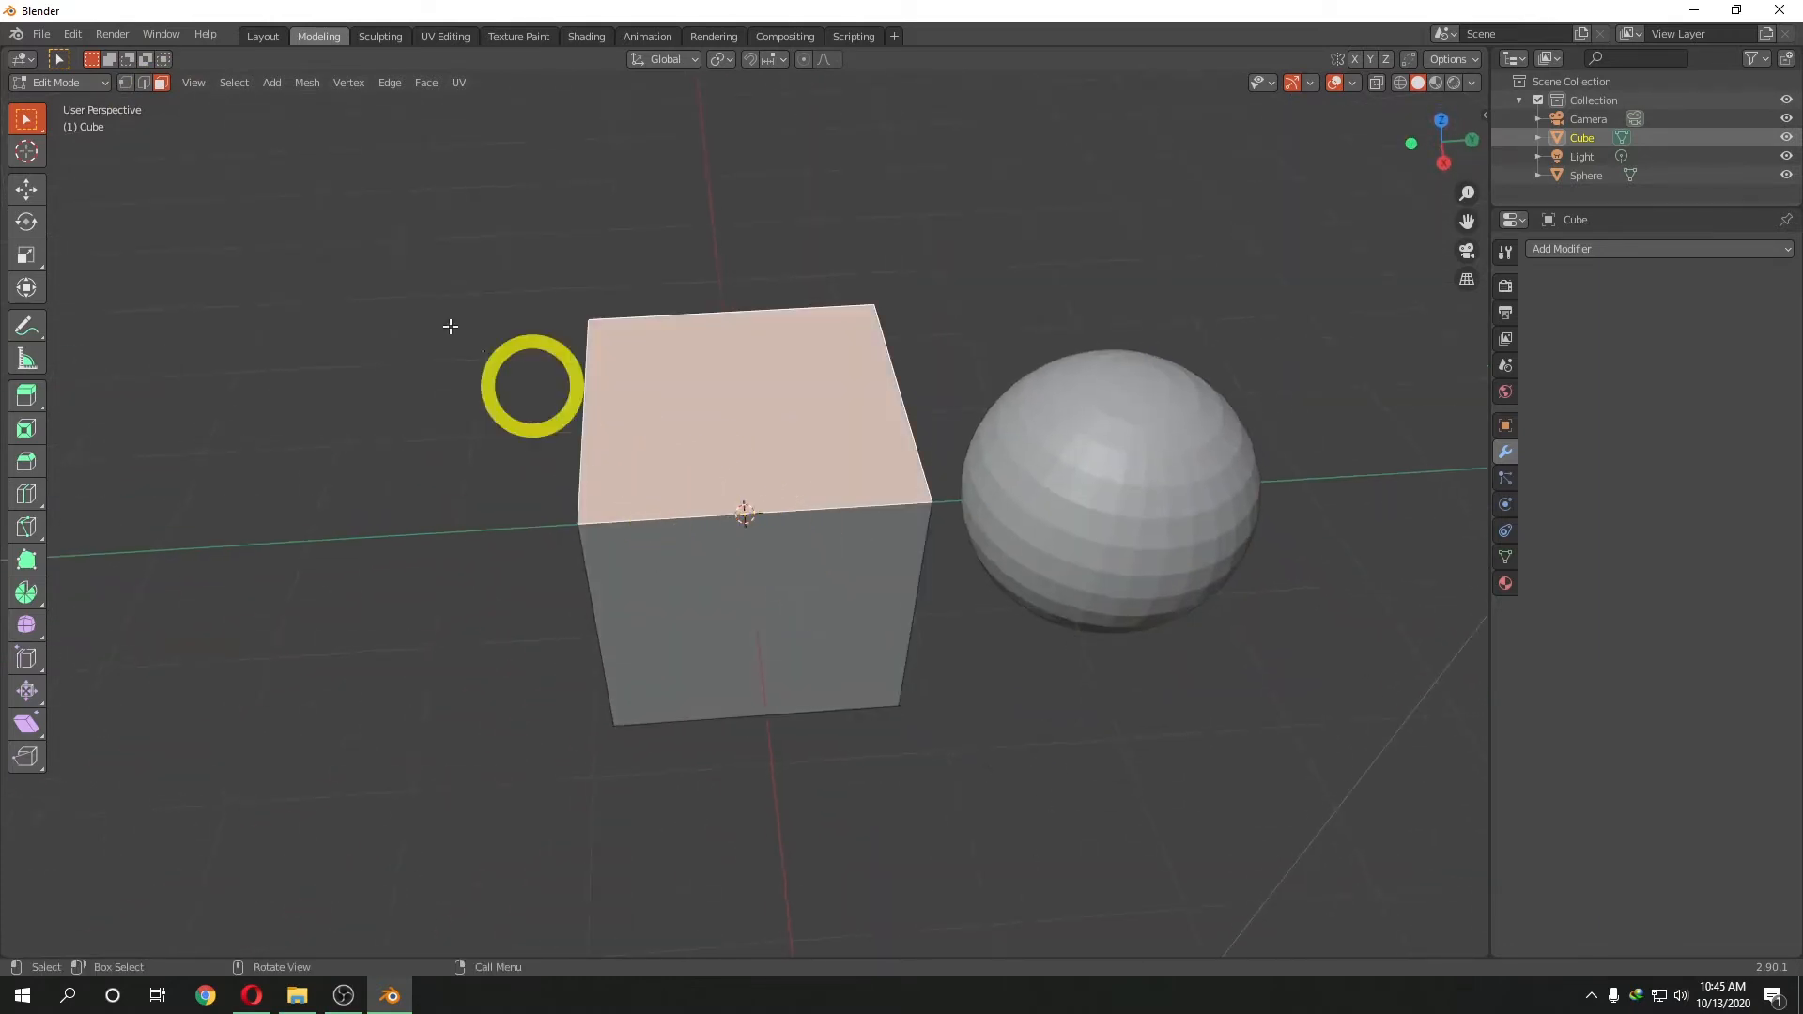
- In vertex select mode, select both front corners of the cube's top face and move them inward along the X axis
left_click(125, 83)
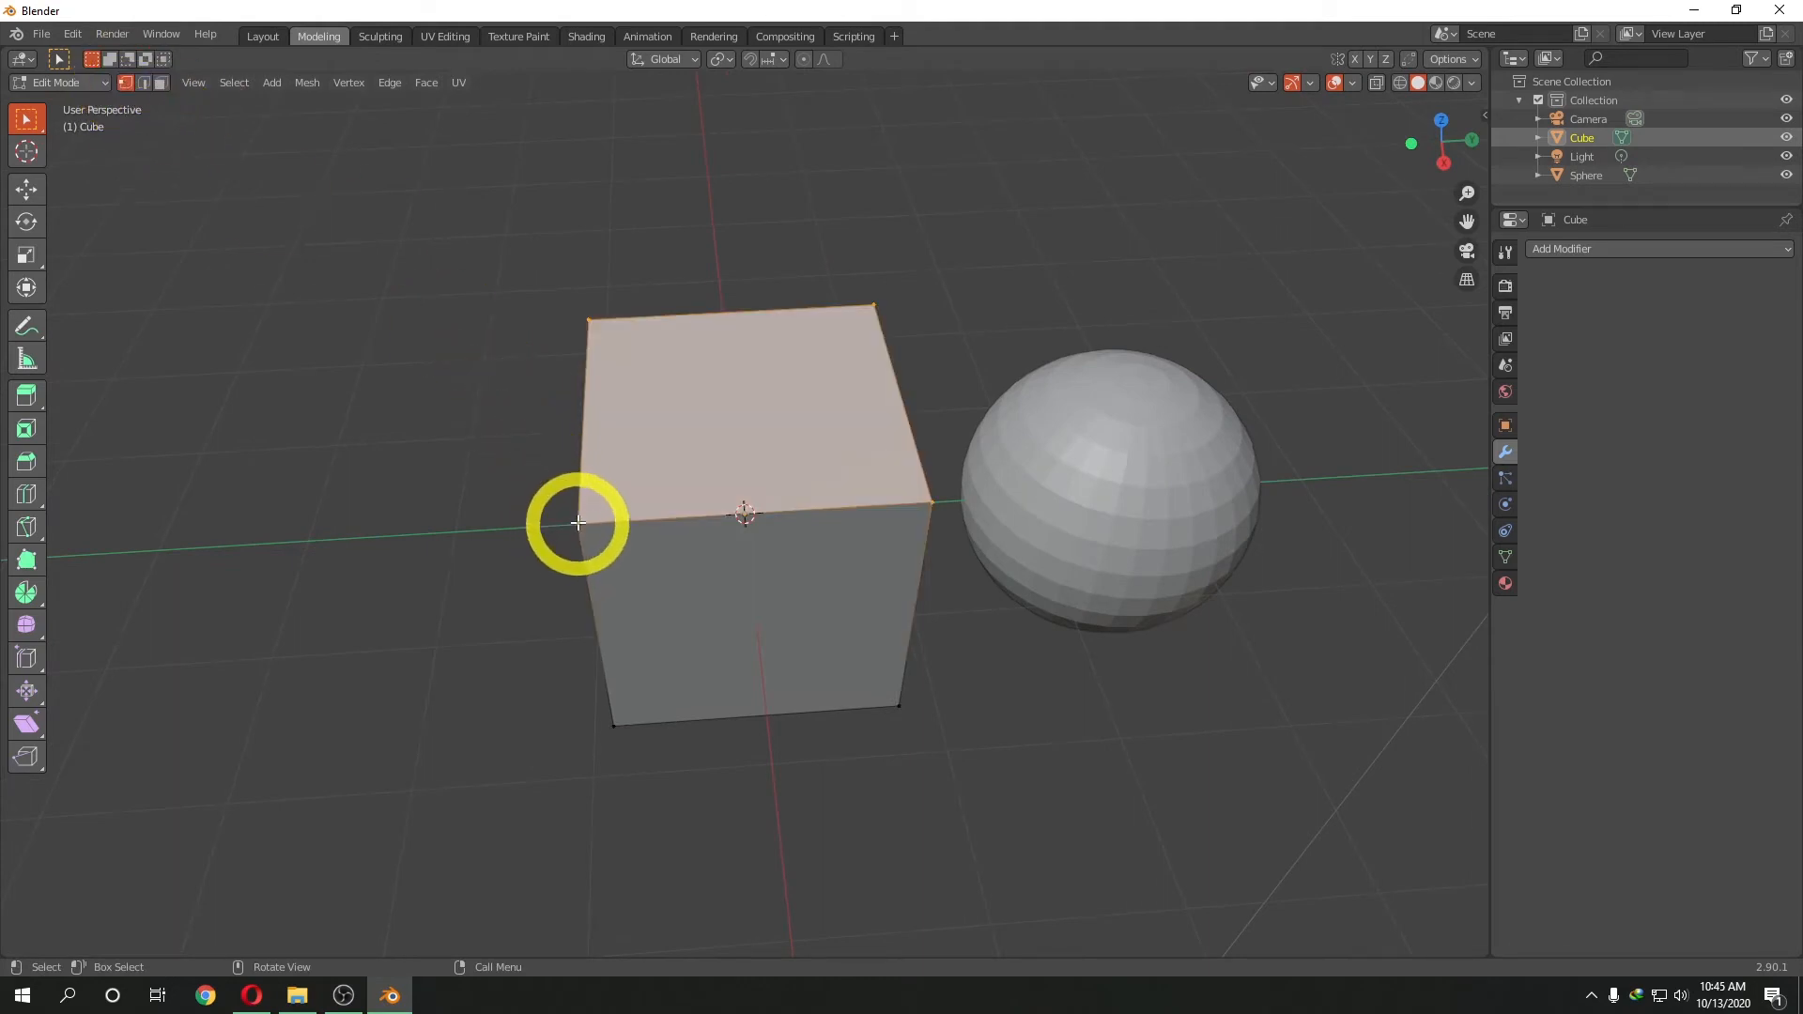
left_click(667, 519)
left_click(932, 503, "shift")
middle_click_drag(886, 555, 757, 543)
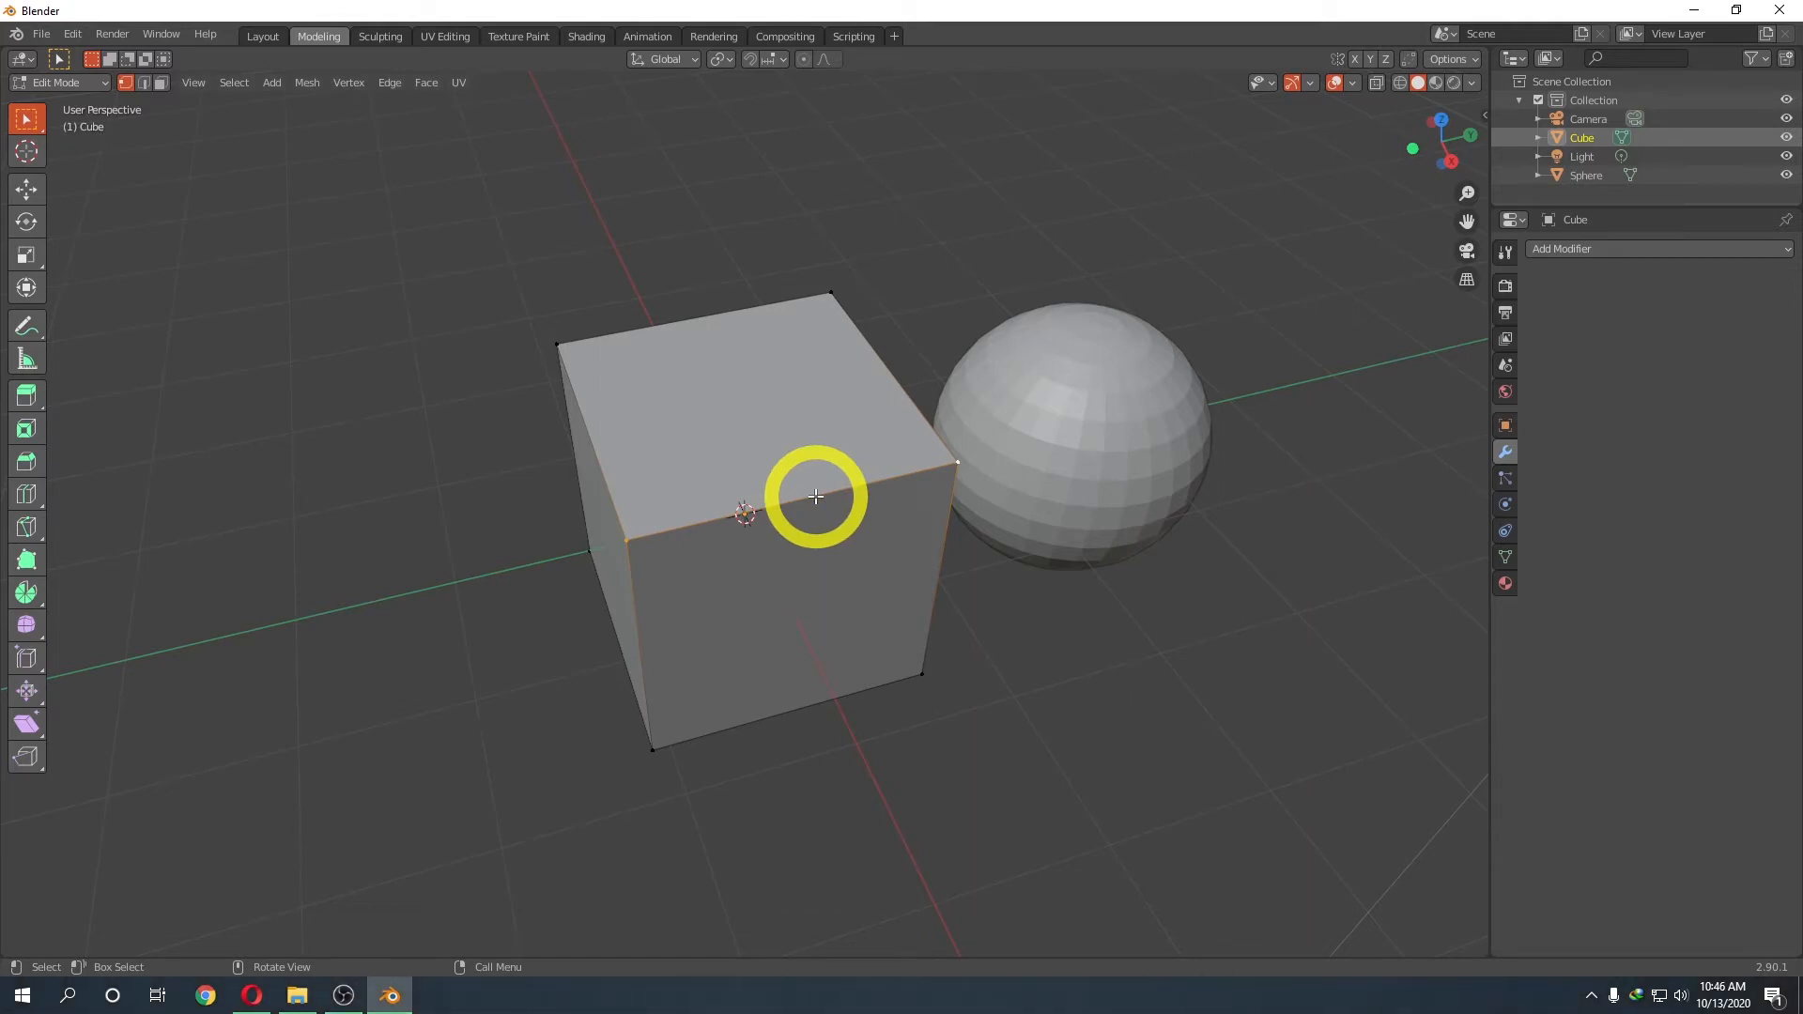
left_click(31, 191)
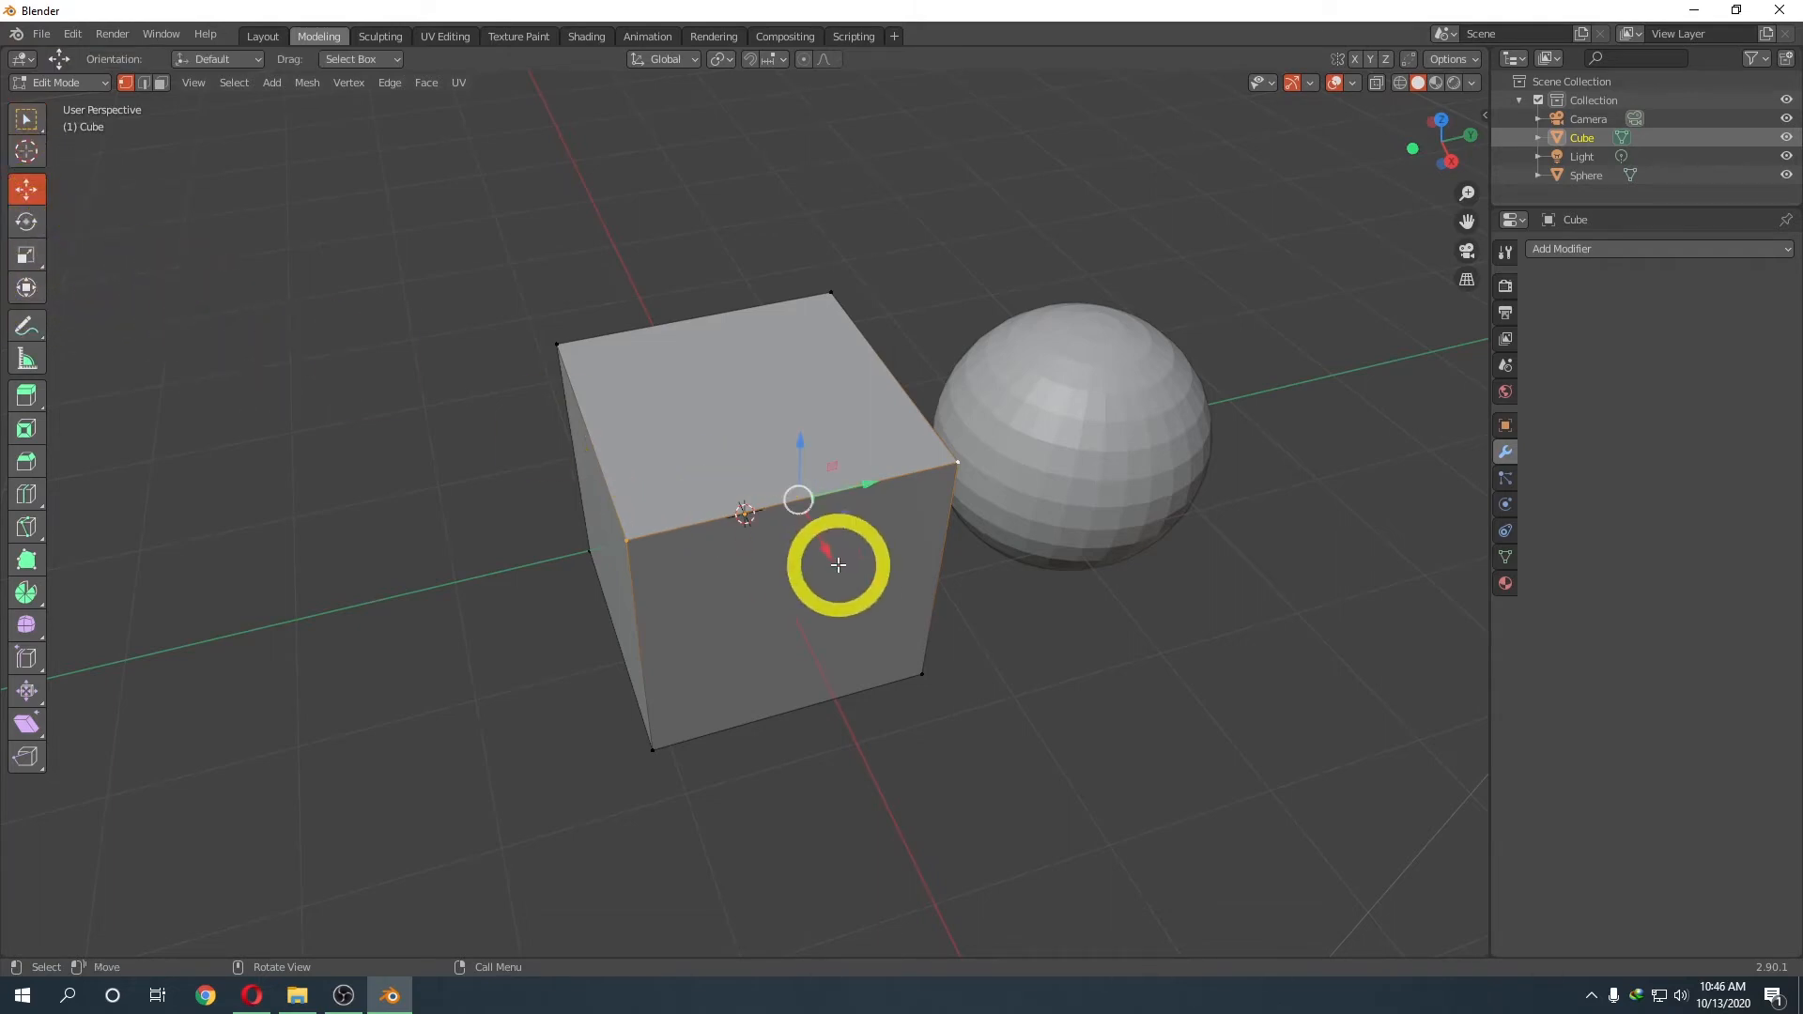
left_click_drag(827, 554, 823, 508)
- In edge select mode, select the opposite edge of the top face and move it inward along the X axis
middle_click_drag(822, 508, 615, 544)
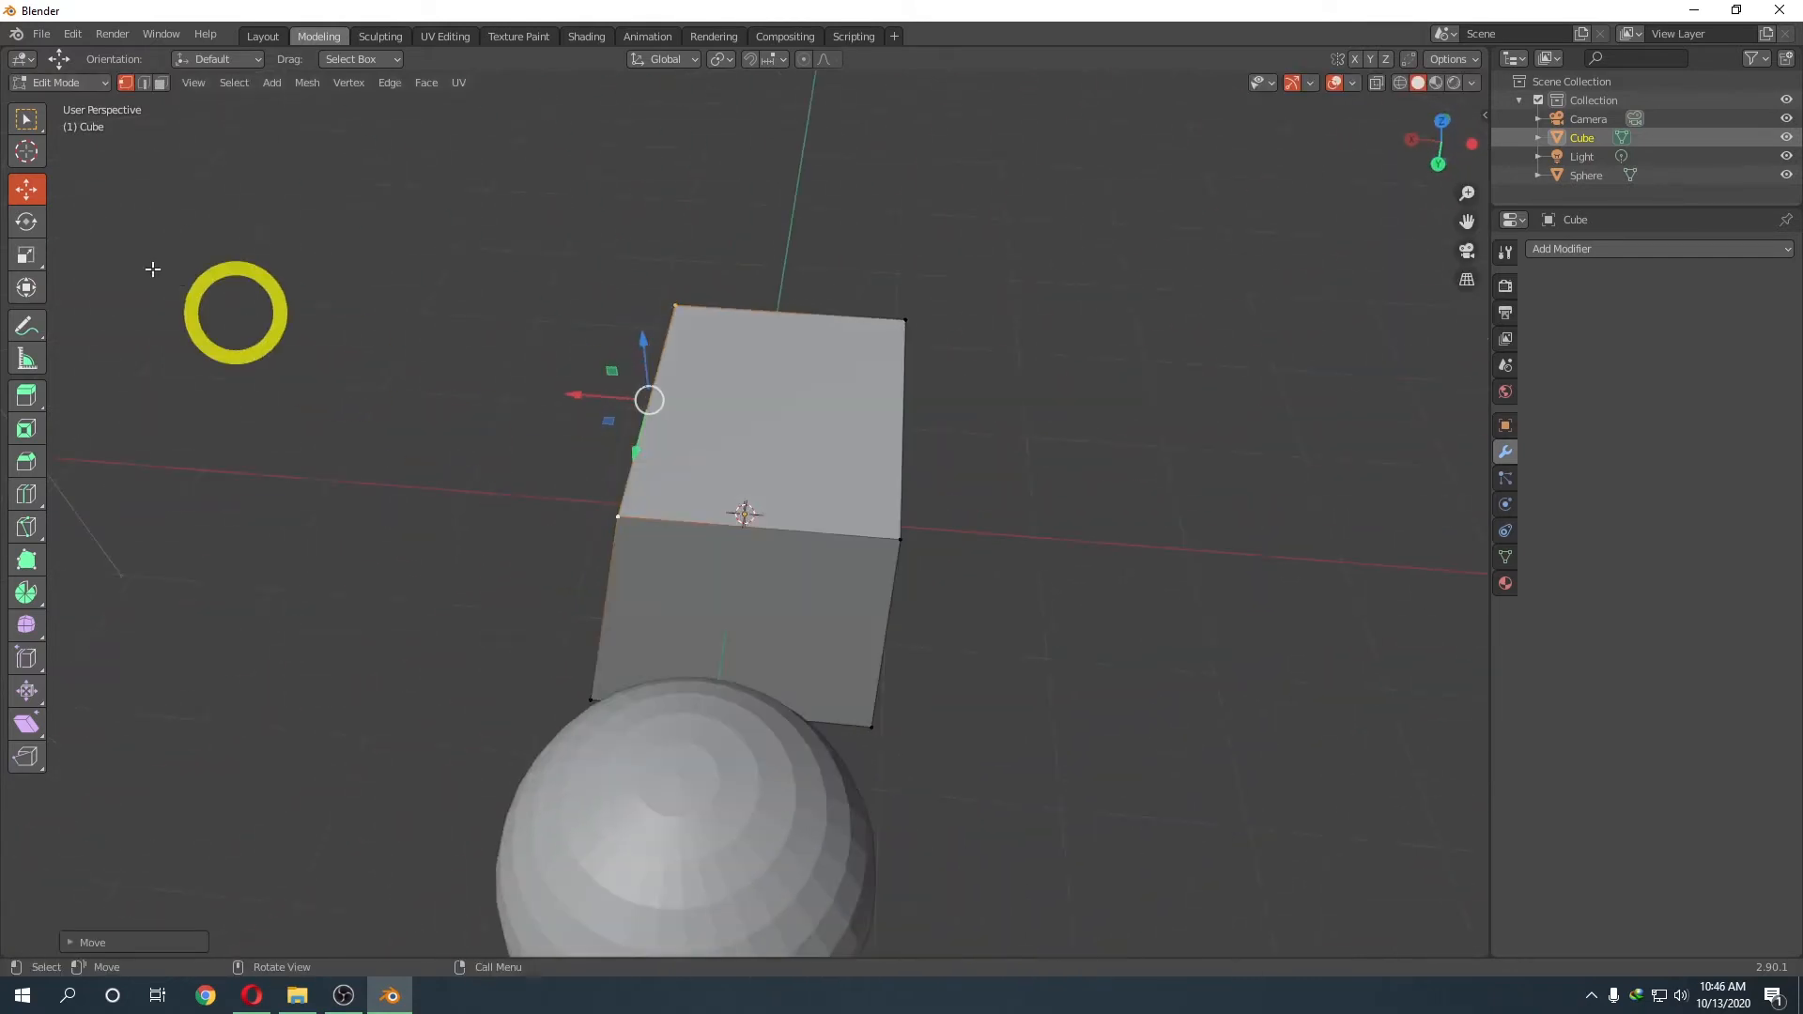
left_click(142, 83)
left_click(895, 416)
left_click_drag(833, 406, 752, 414)
- Select the cube's top face in face select mode, rotate it slightly, and scale it up a little
left_click(160, 83)
left_click(705, 406)
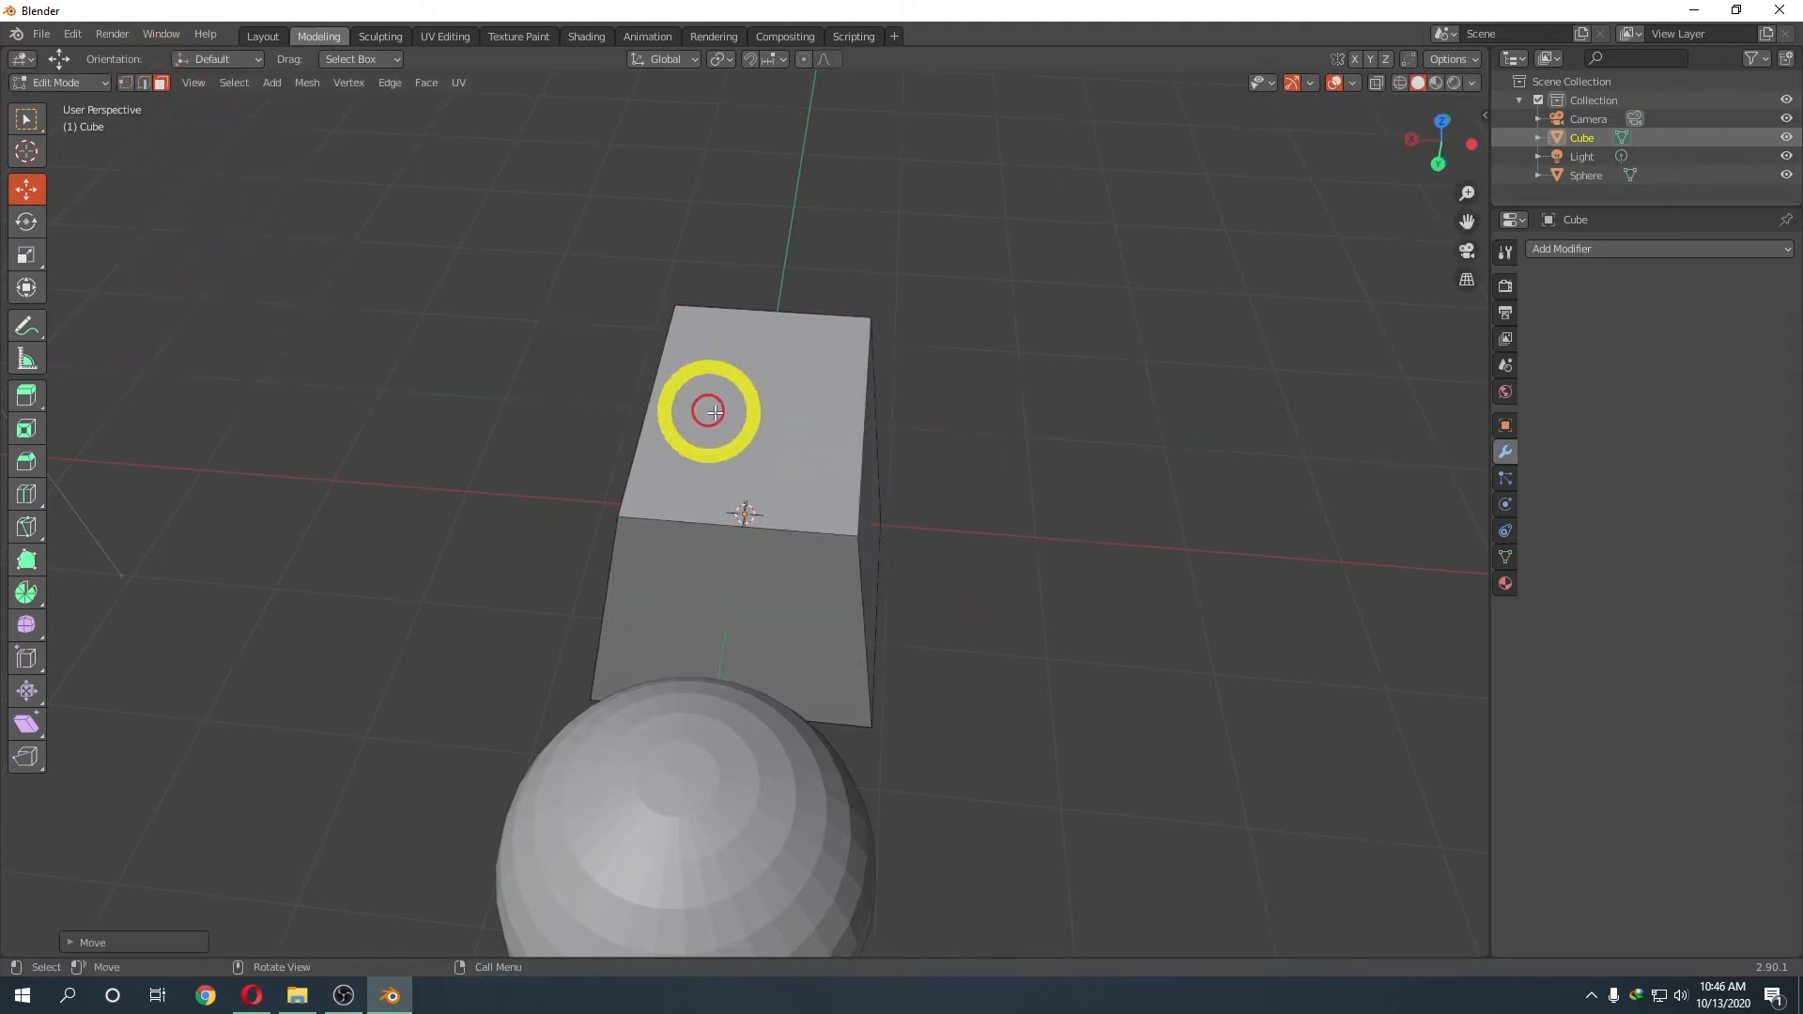
left_click(26, 222)
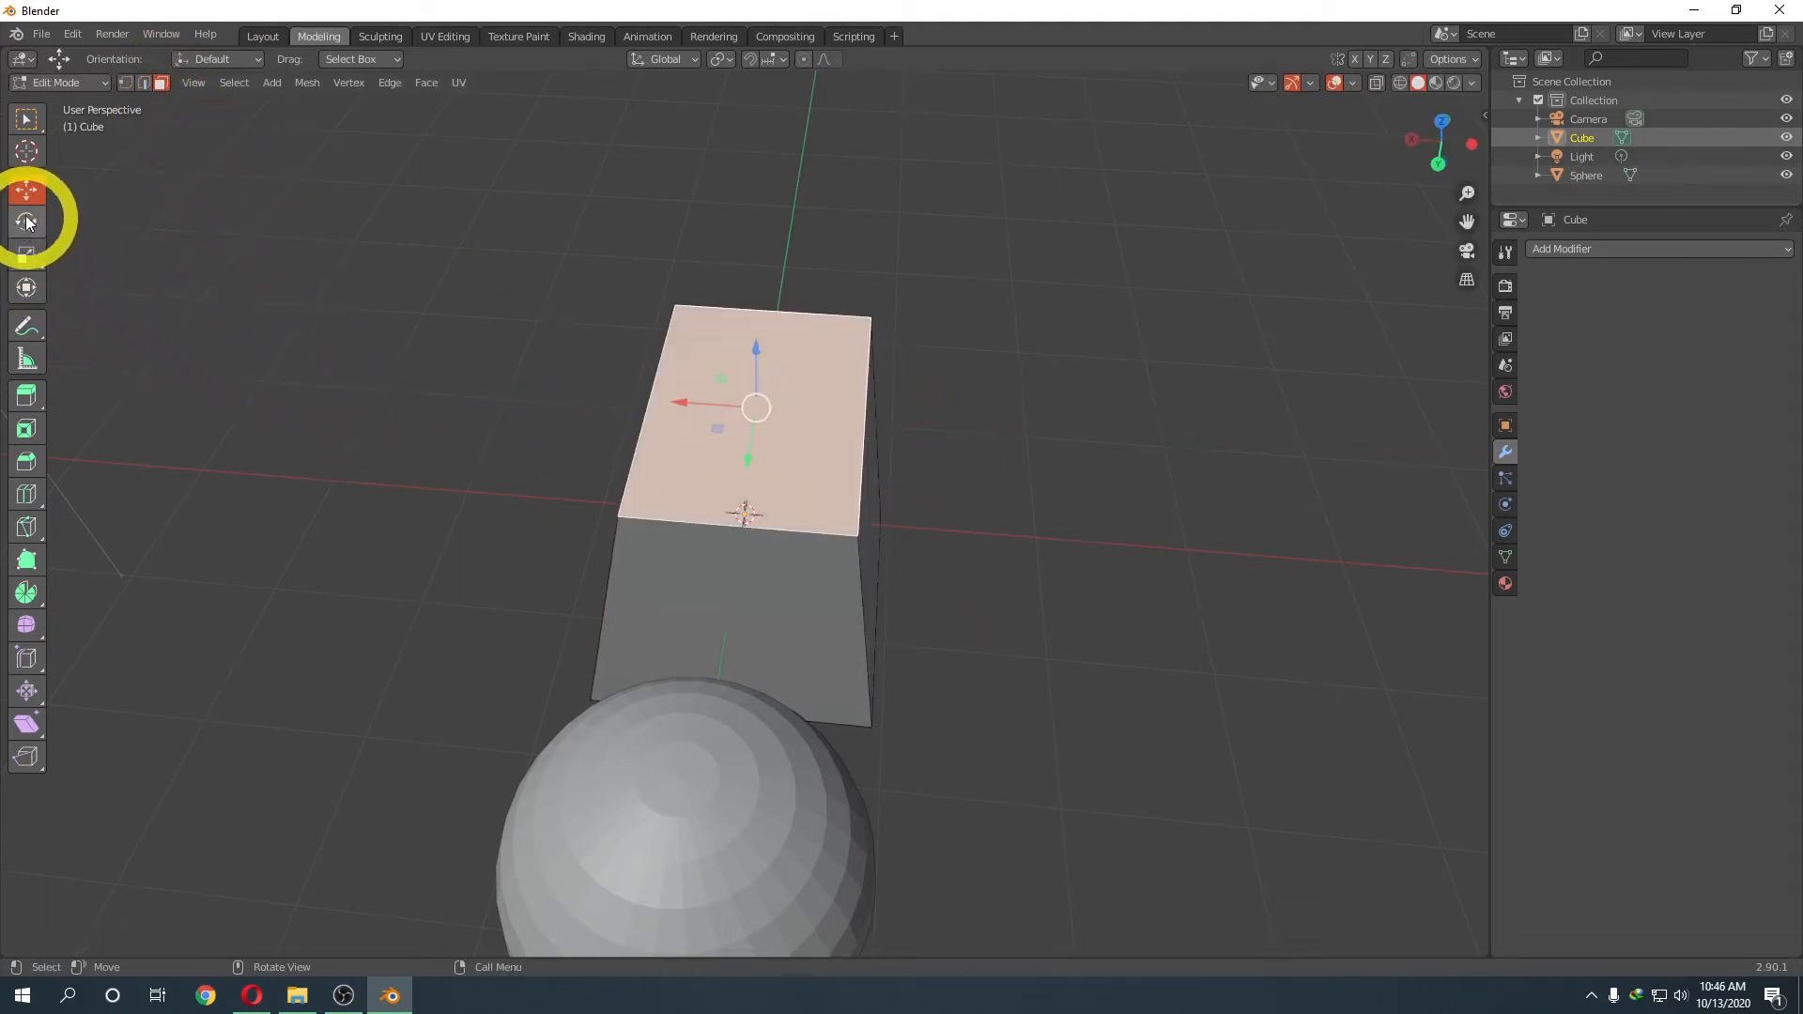
left_click_drag(797, 367, 806, 372)
left_click(26, 255)
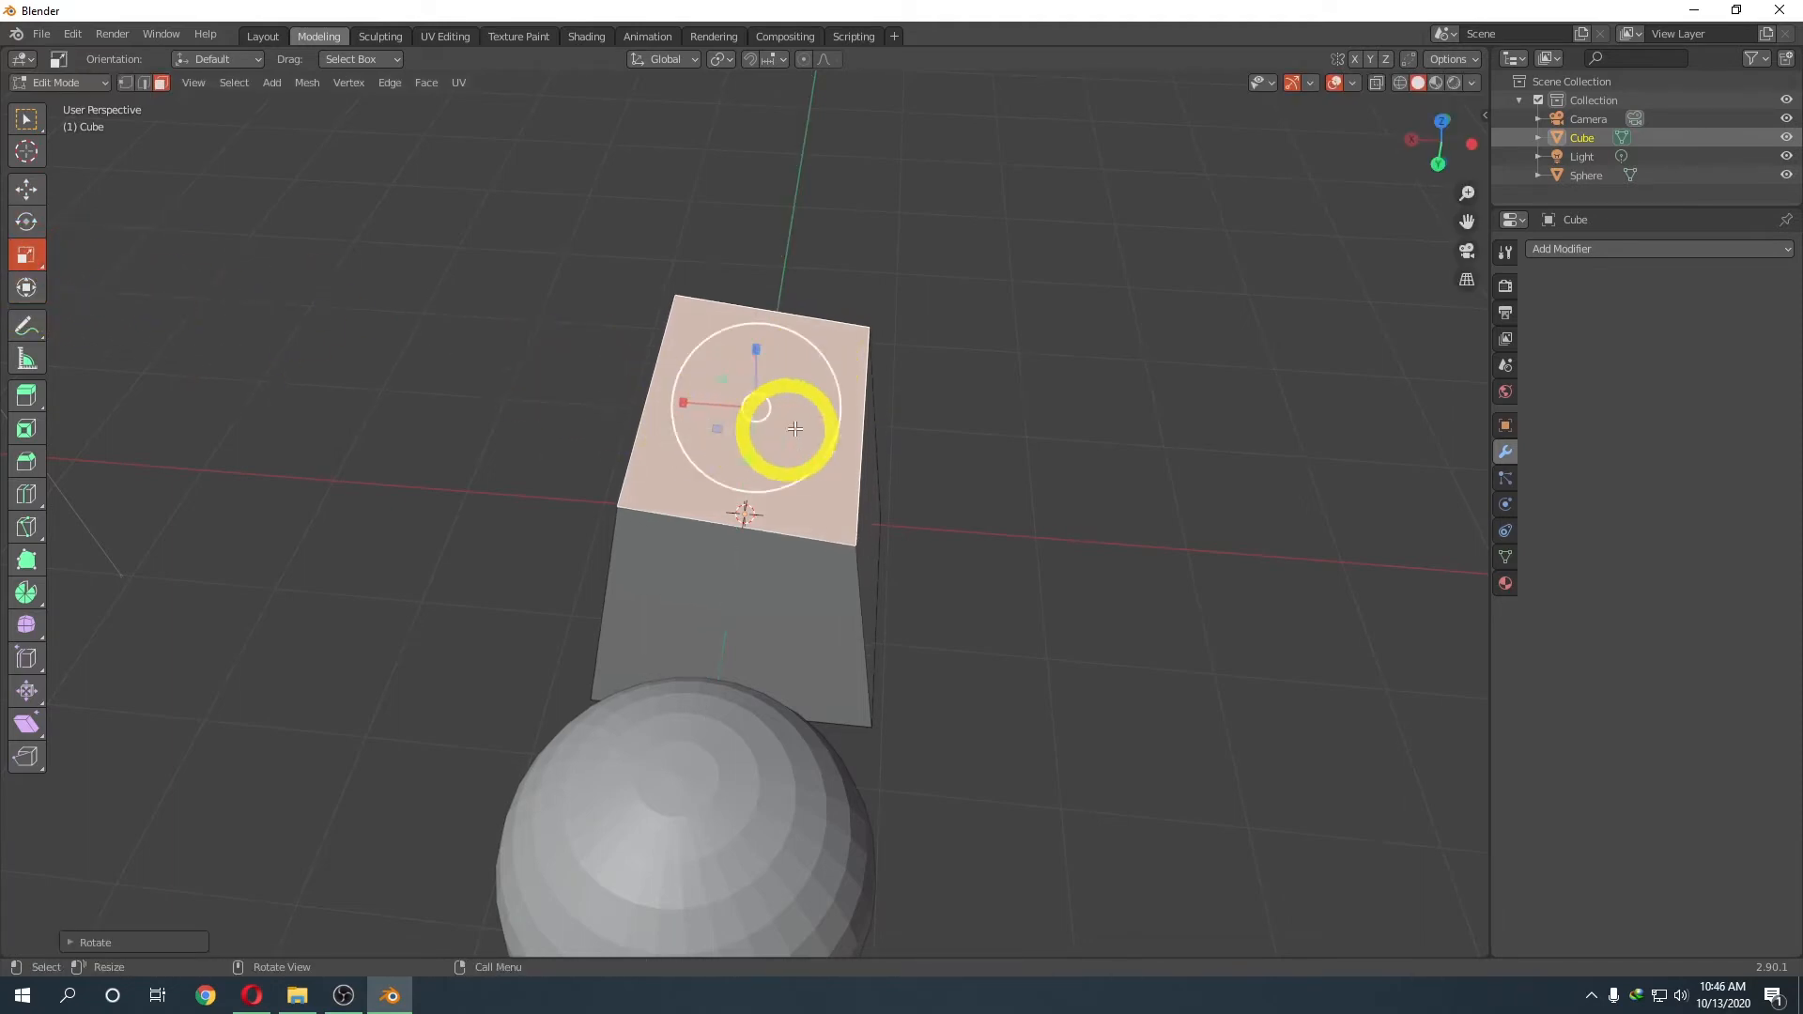
left_click_drag(831, 404, 857, 414)
- Switch the mesh selection mode between vertex, edge and face, ending on face selection
middle_click_drag(857, 414, 784, 511)
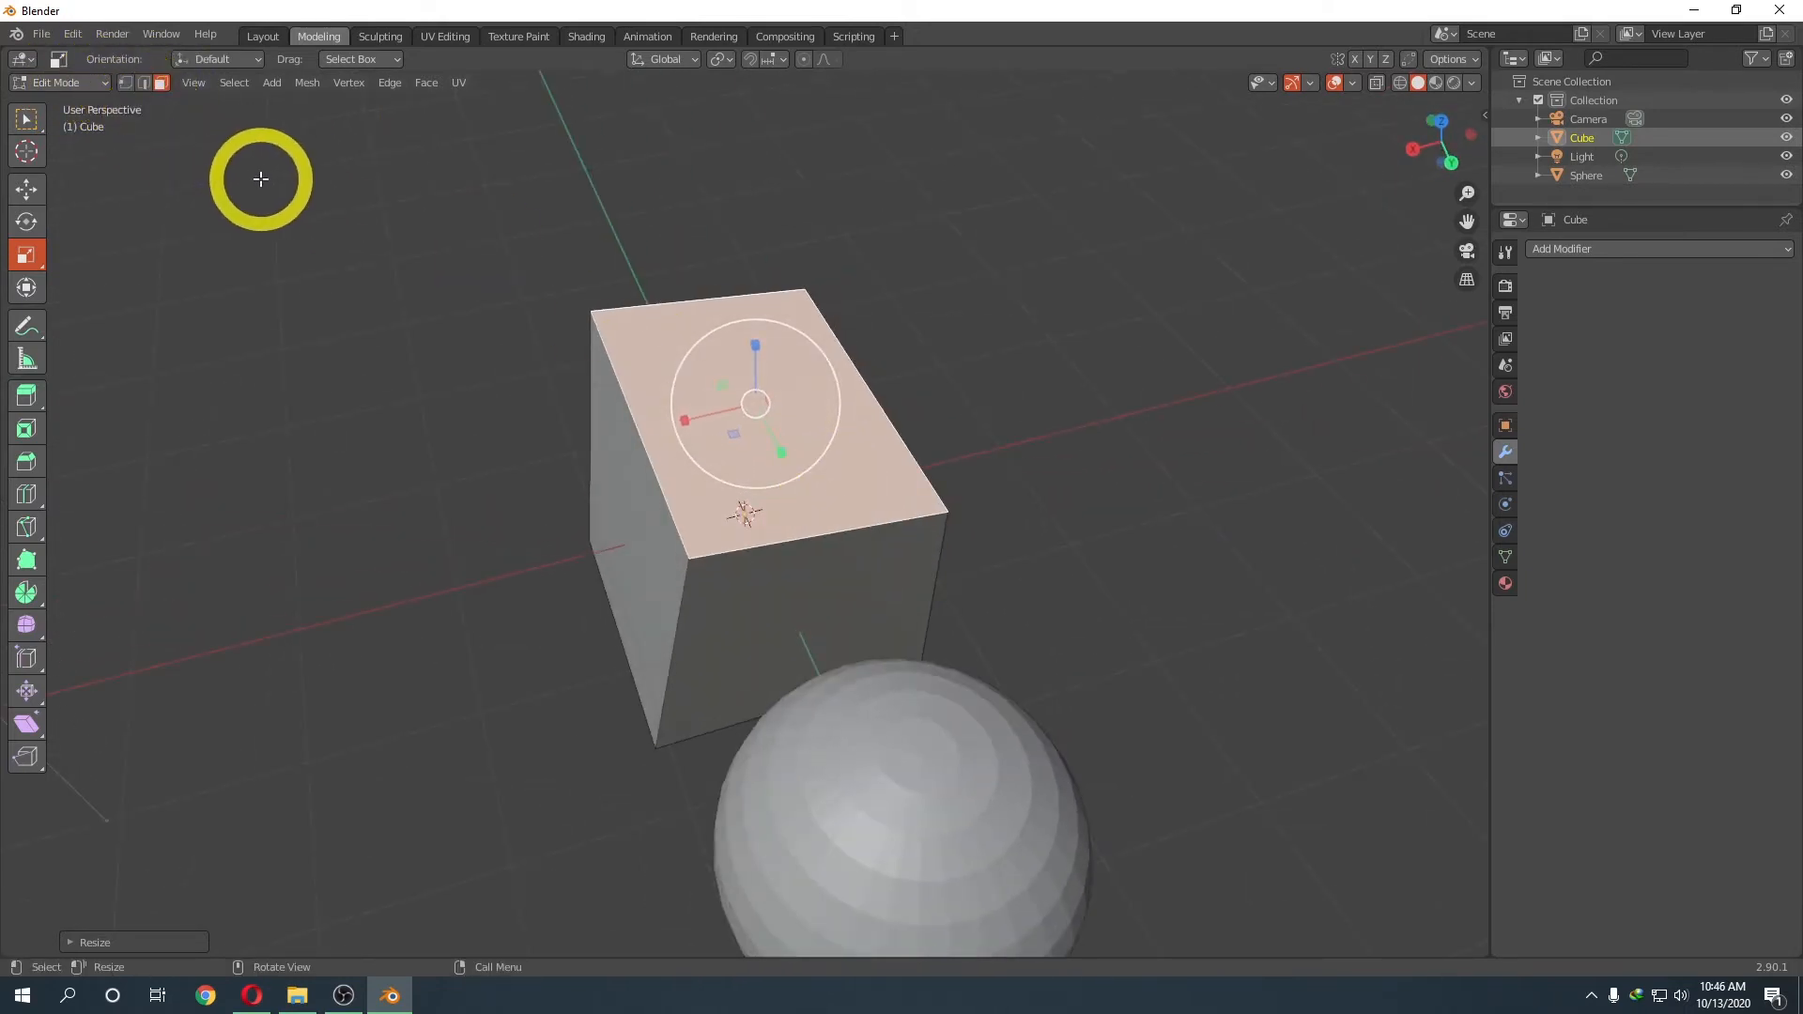
key("1")
key("3")
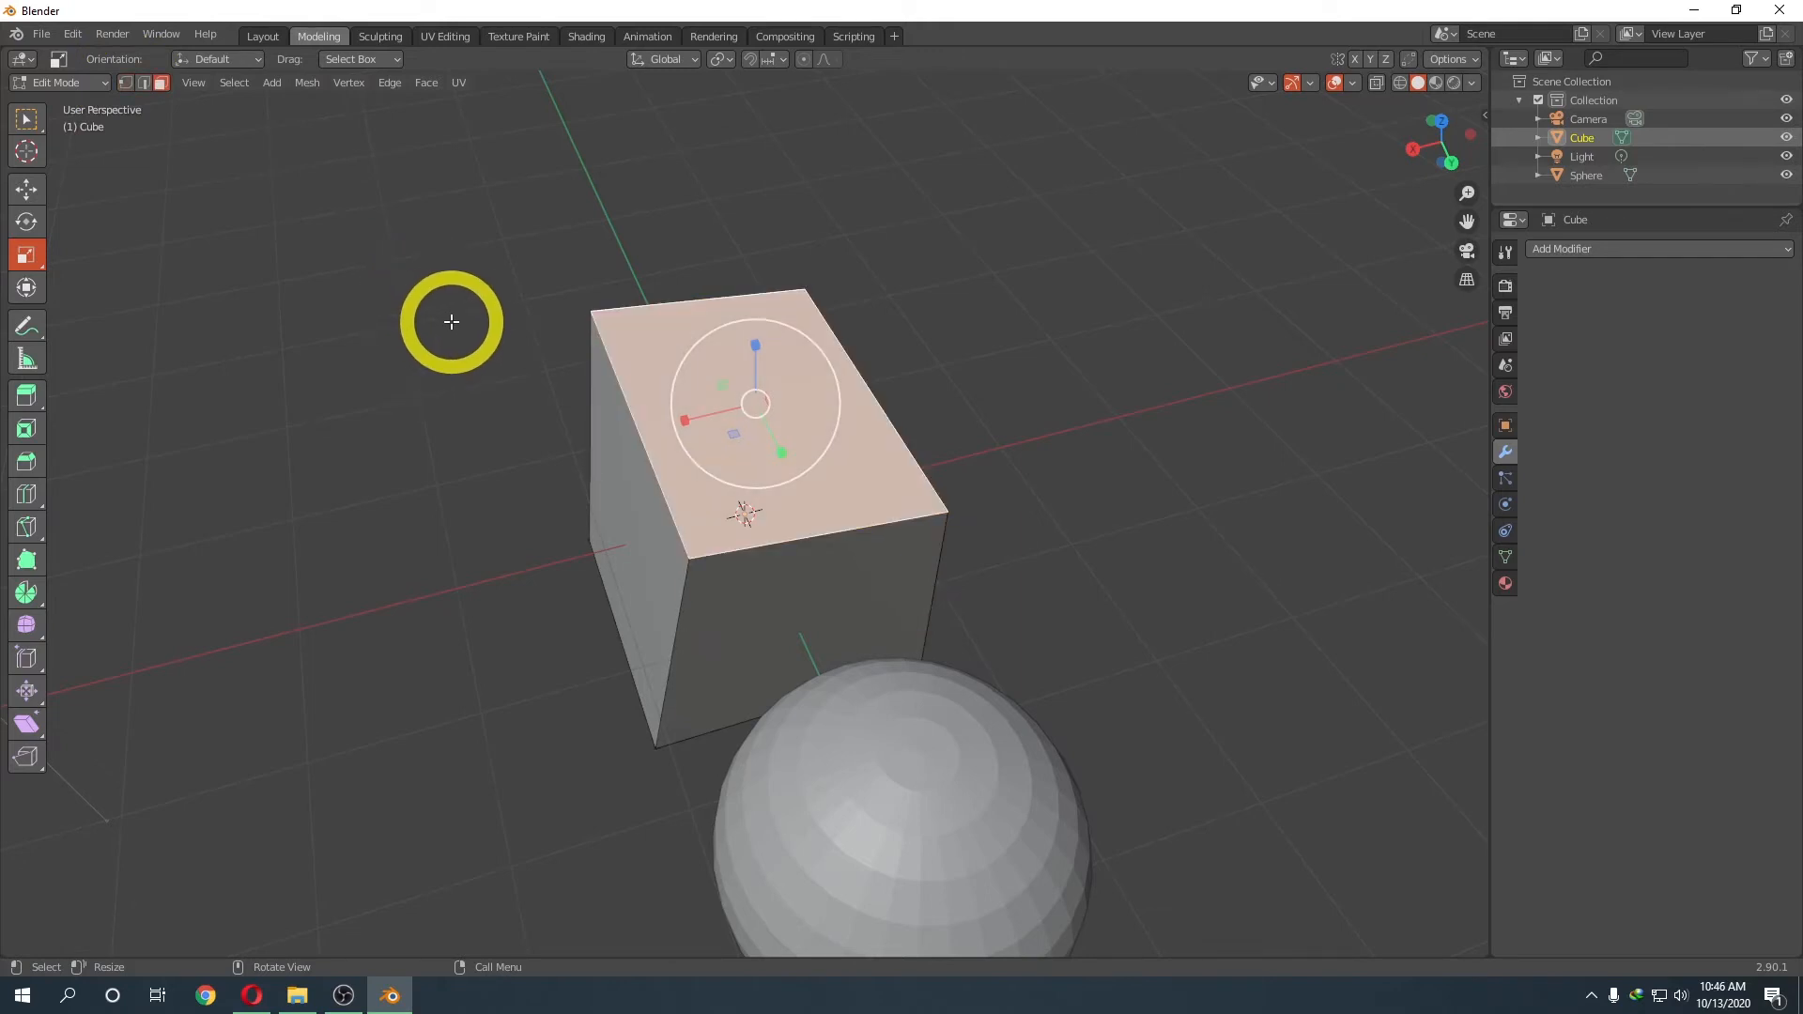
key("1")
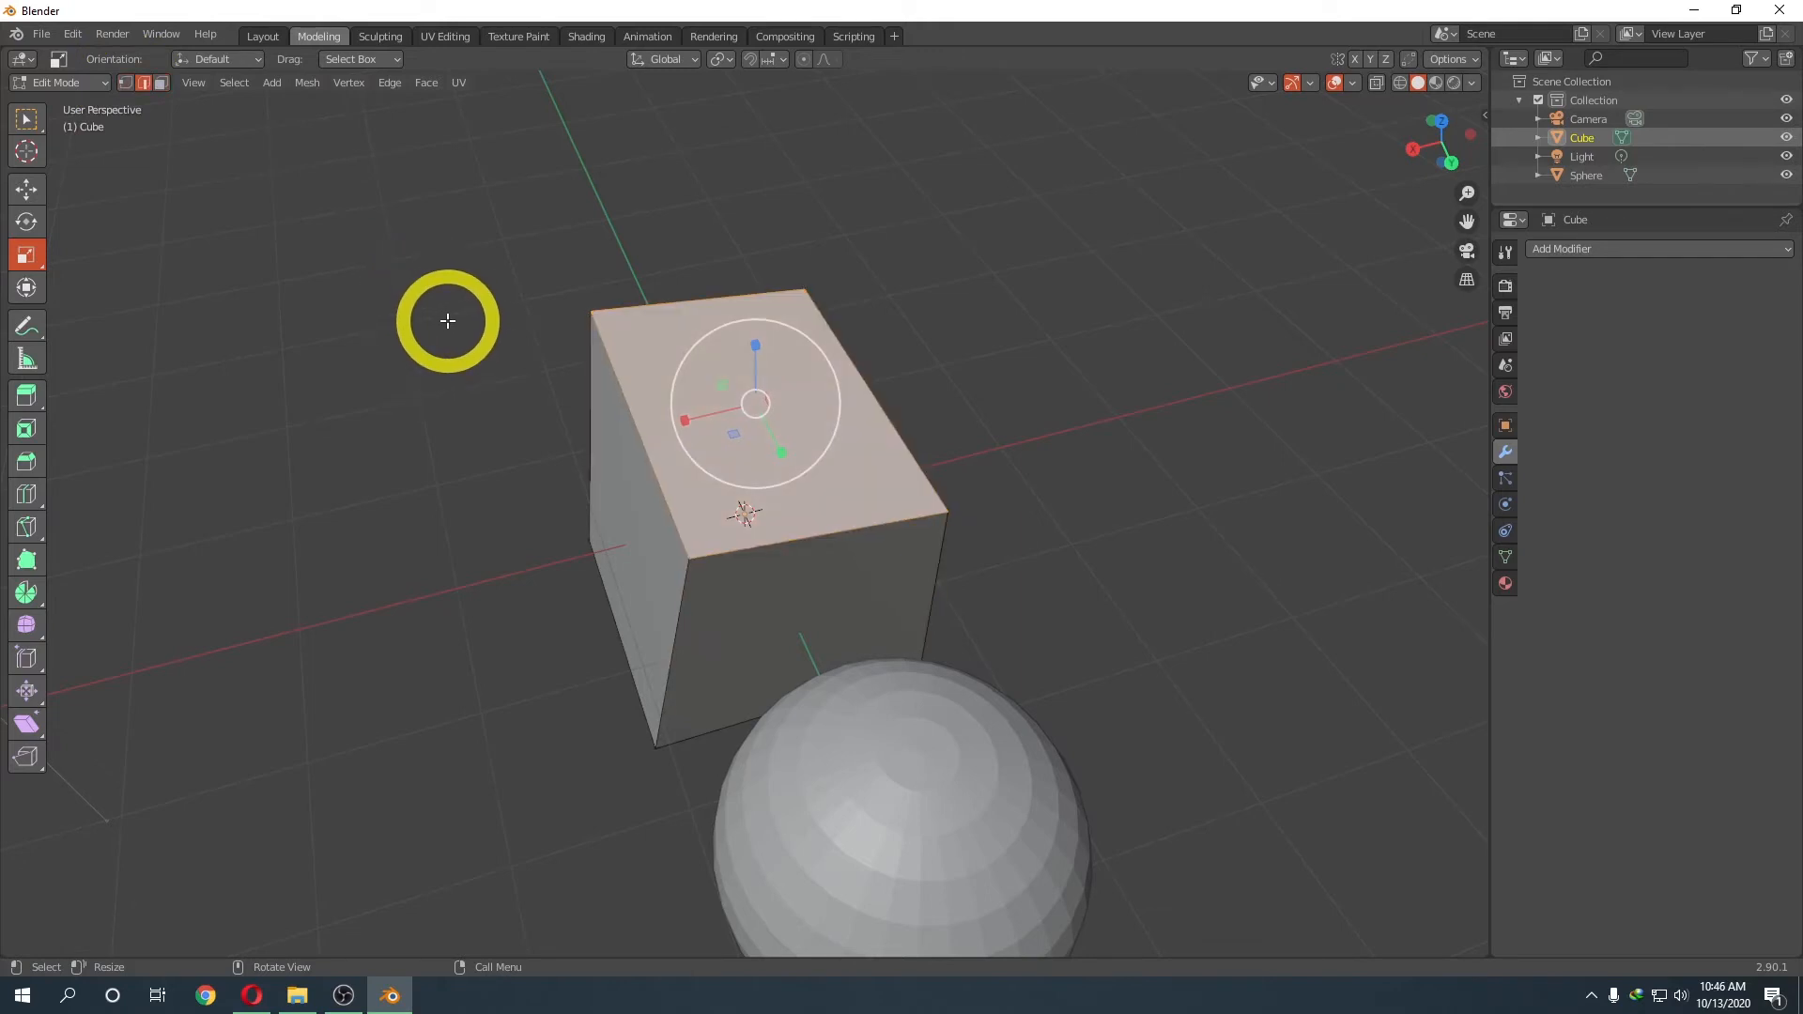
key("3")
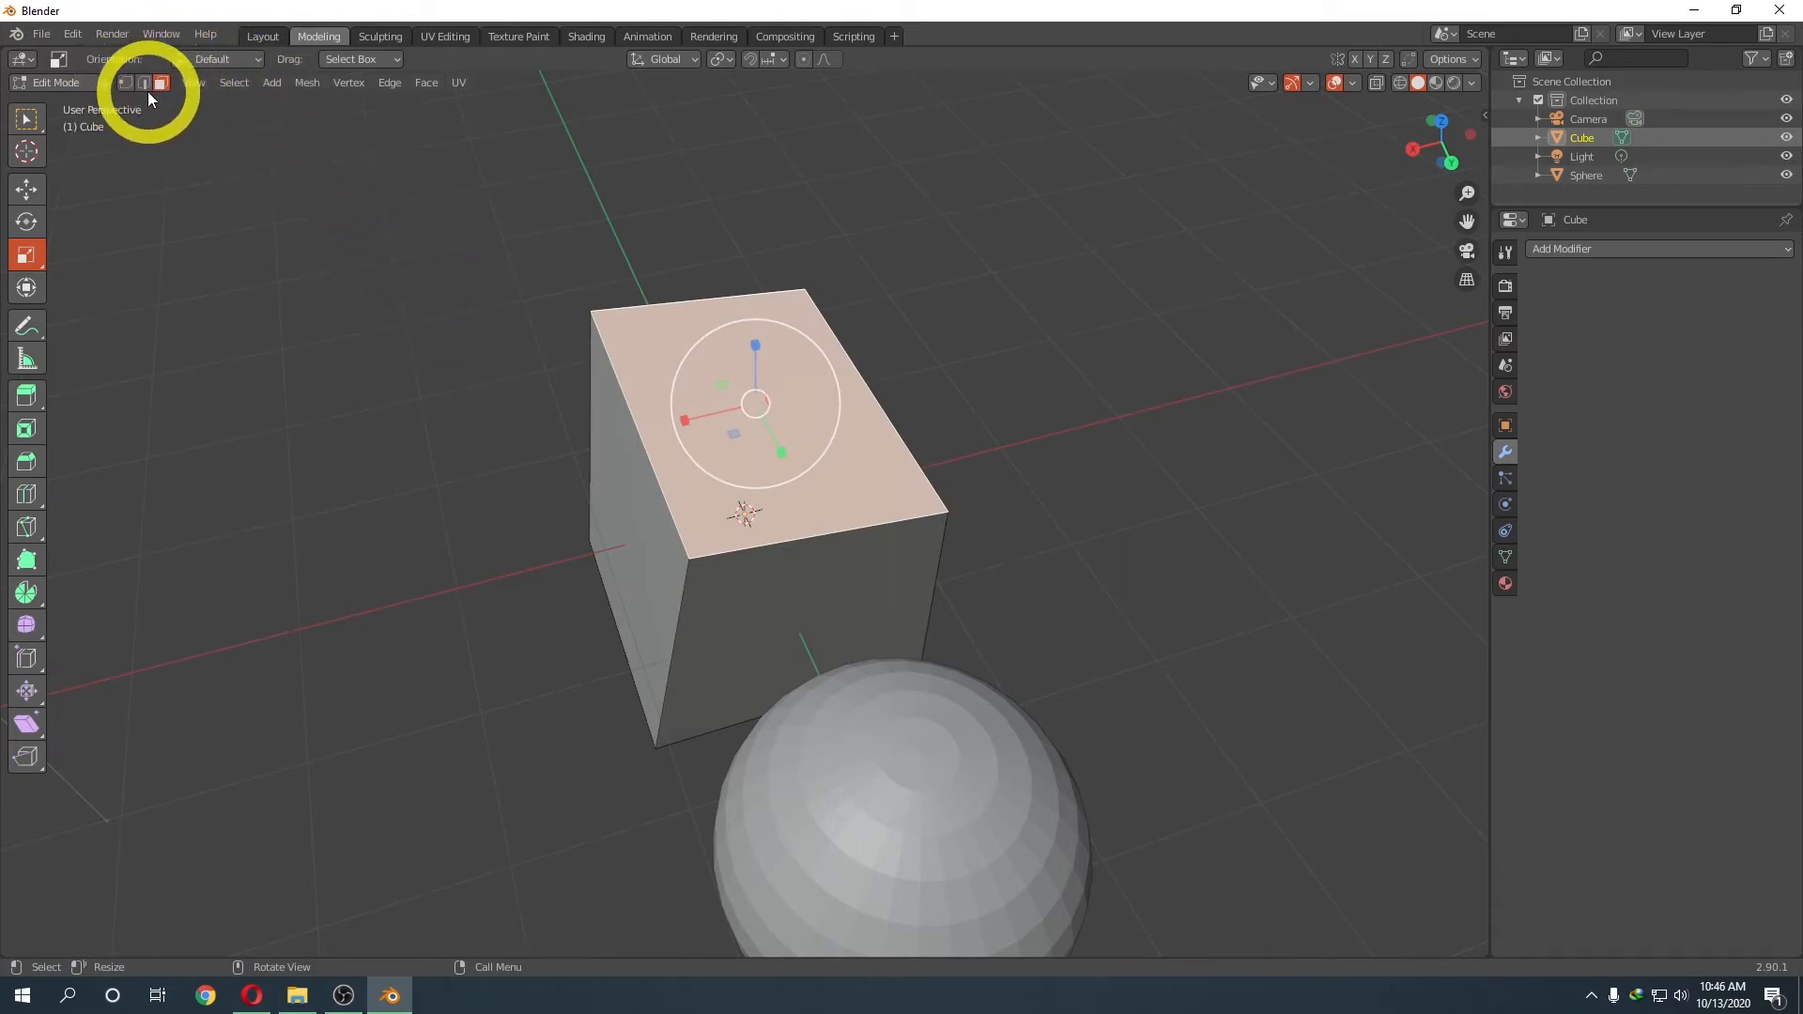
- Enable vertex, edge and face selection together and select cube faces in turn, ending with the front face
key("shift")
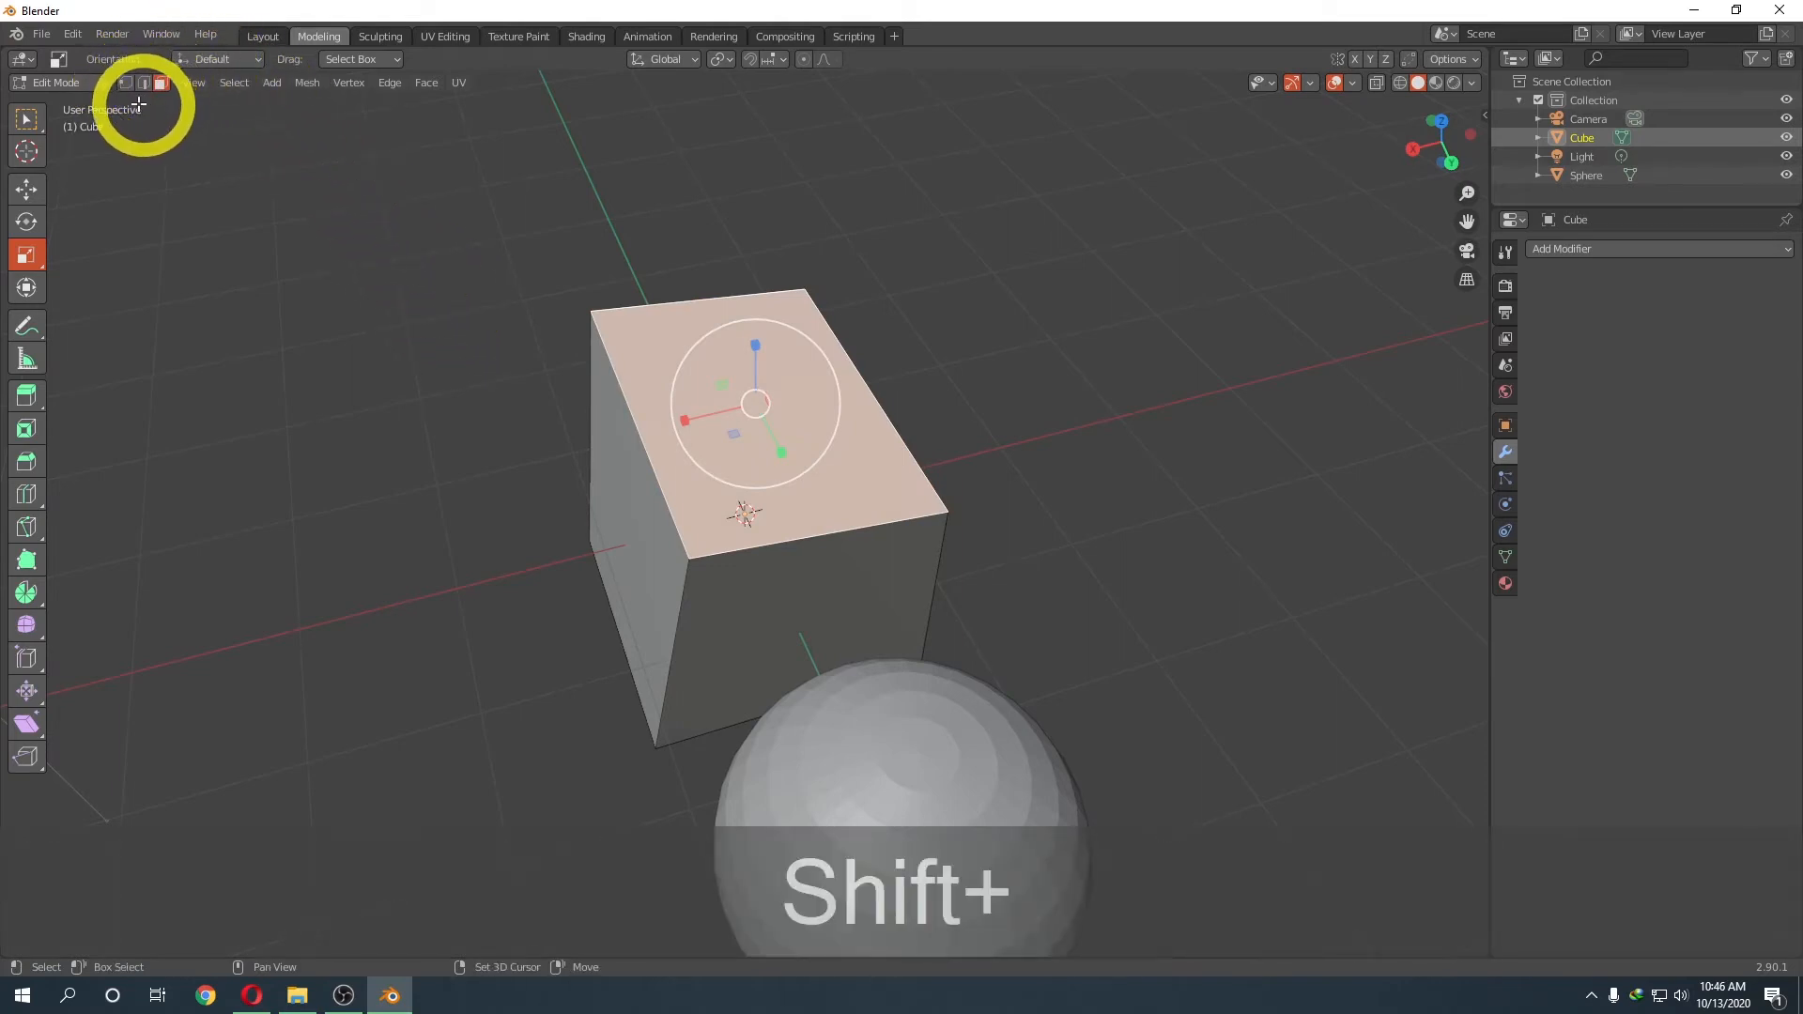
left_click(143, 86, "shift")
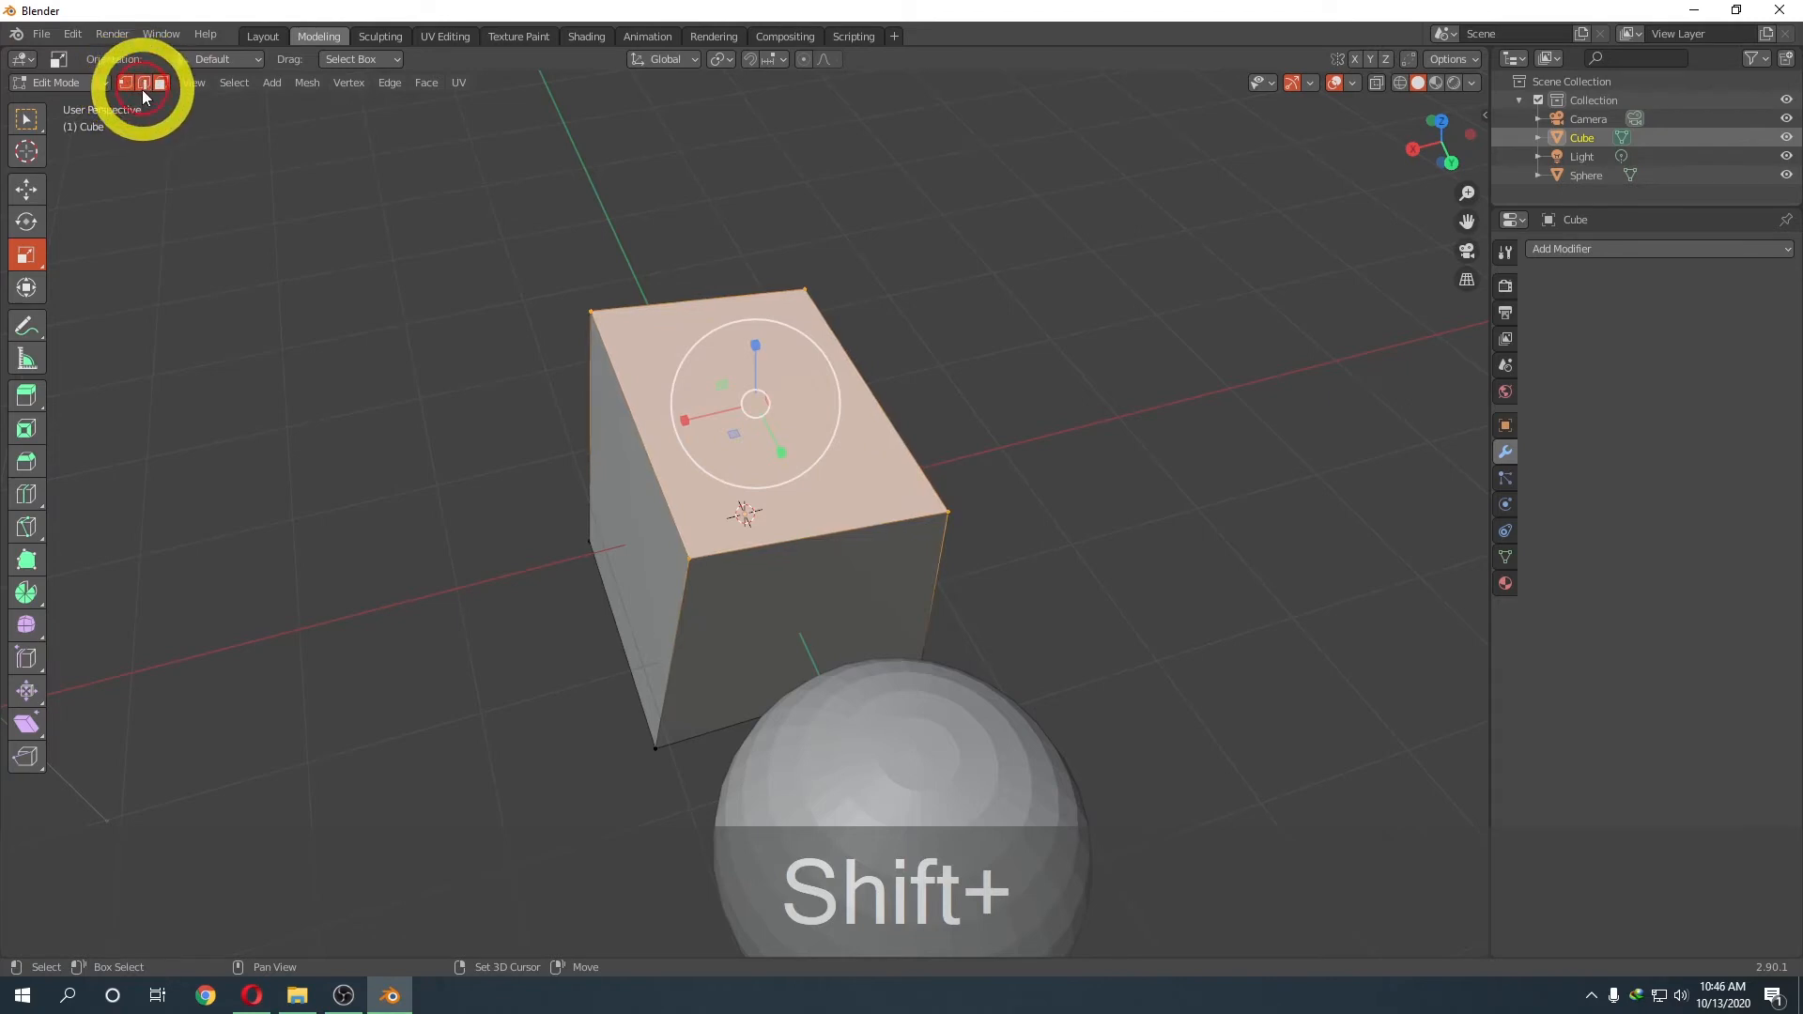
middle_click_drag(586, 335, 457, 333)
left_click(794, 548)
left_click(725, 501)
middle_click_drag(724, 500, 756, 544)
left_click(737, 583)
left_click(695, 488)
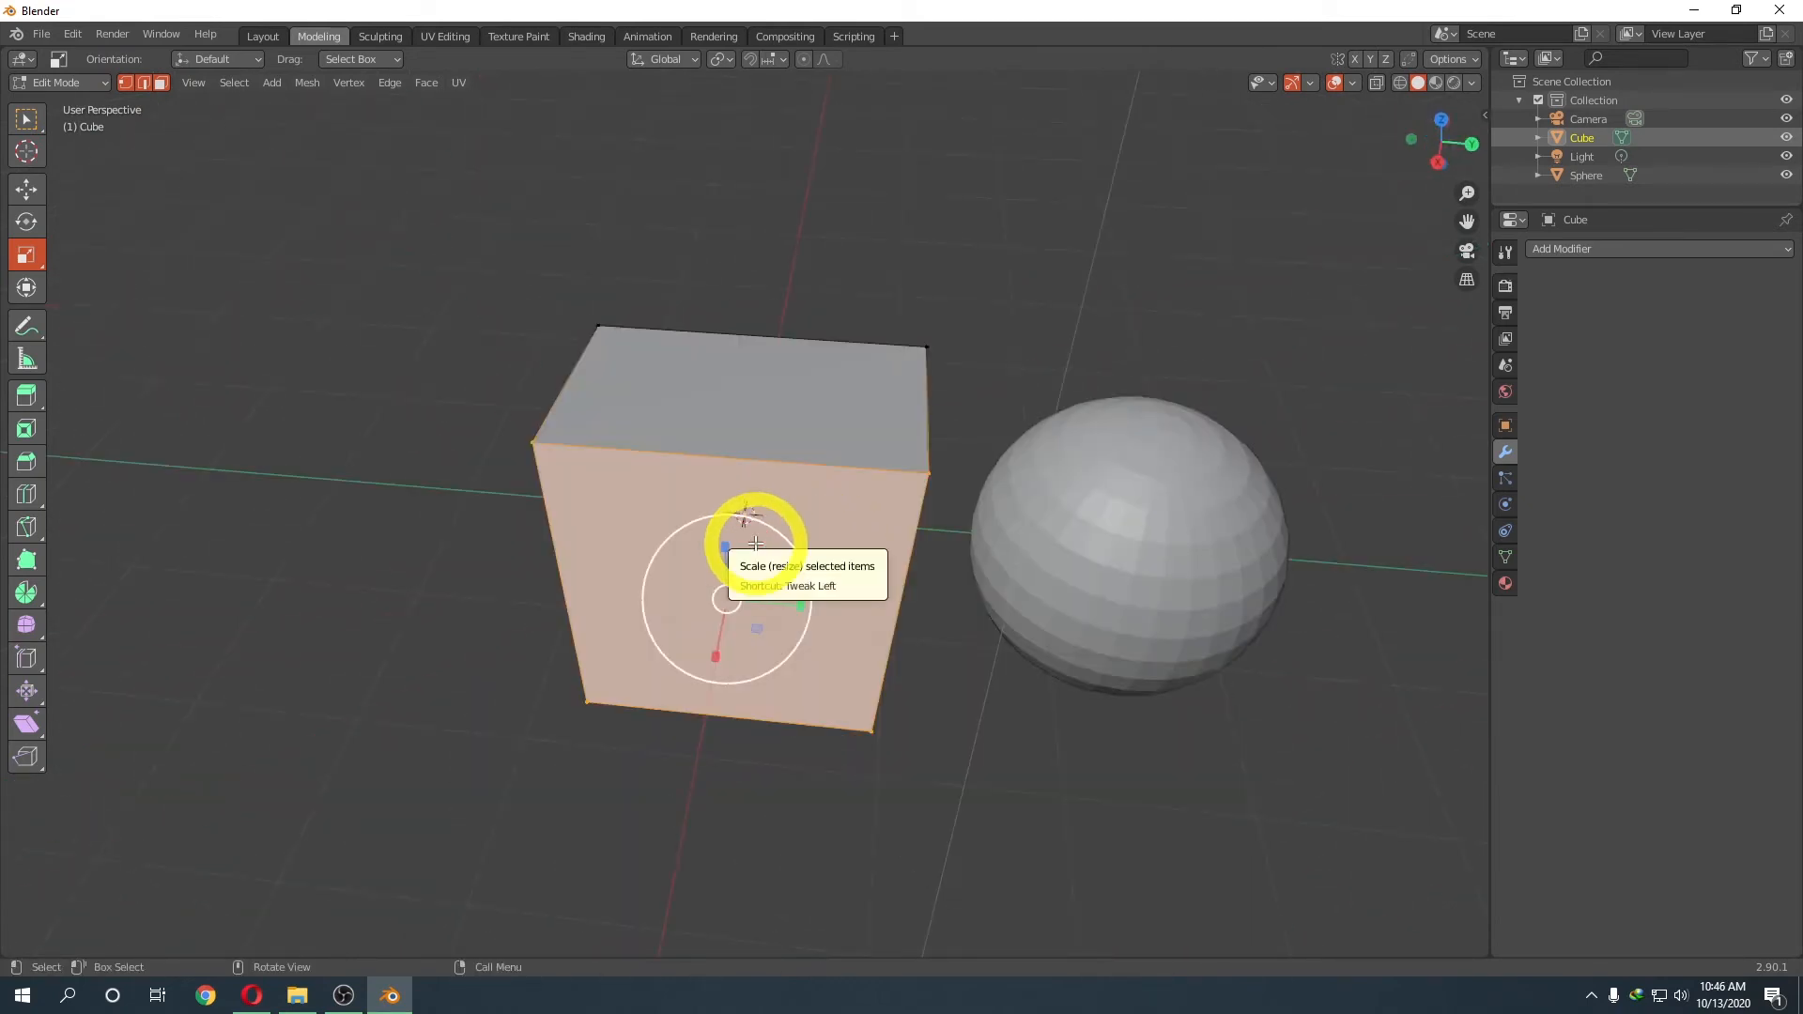
- Using the combined selection modes, select the front top edge, its corner vertex, the front face and the top face in turn
left_click(679, 451)
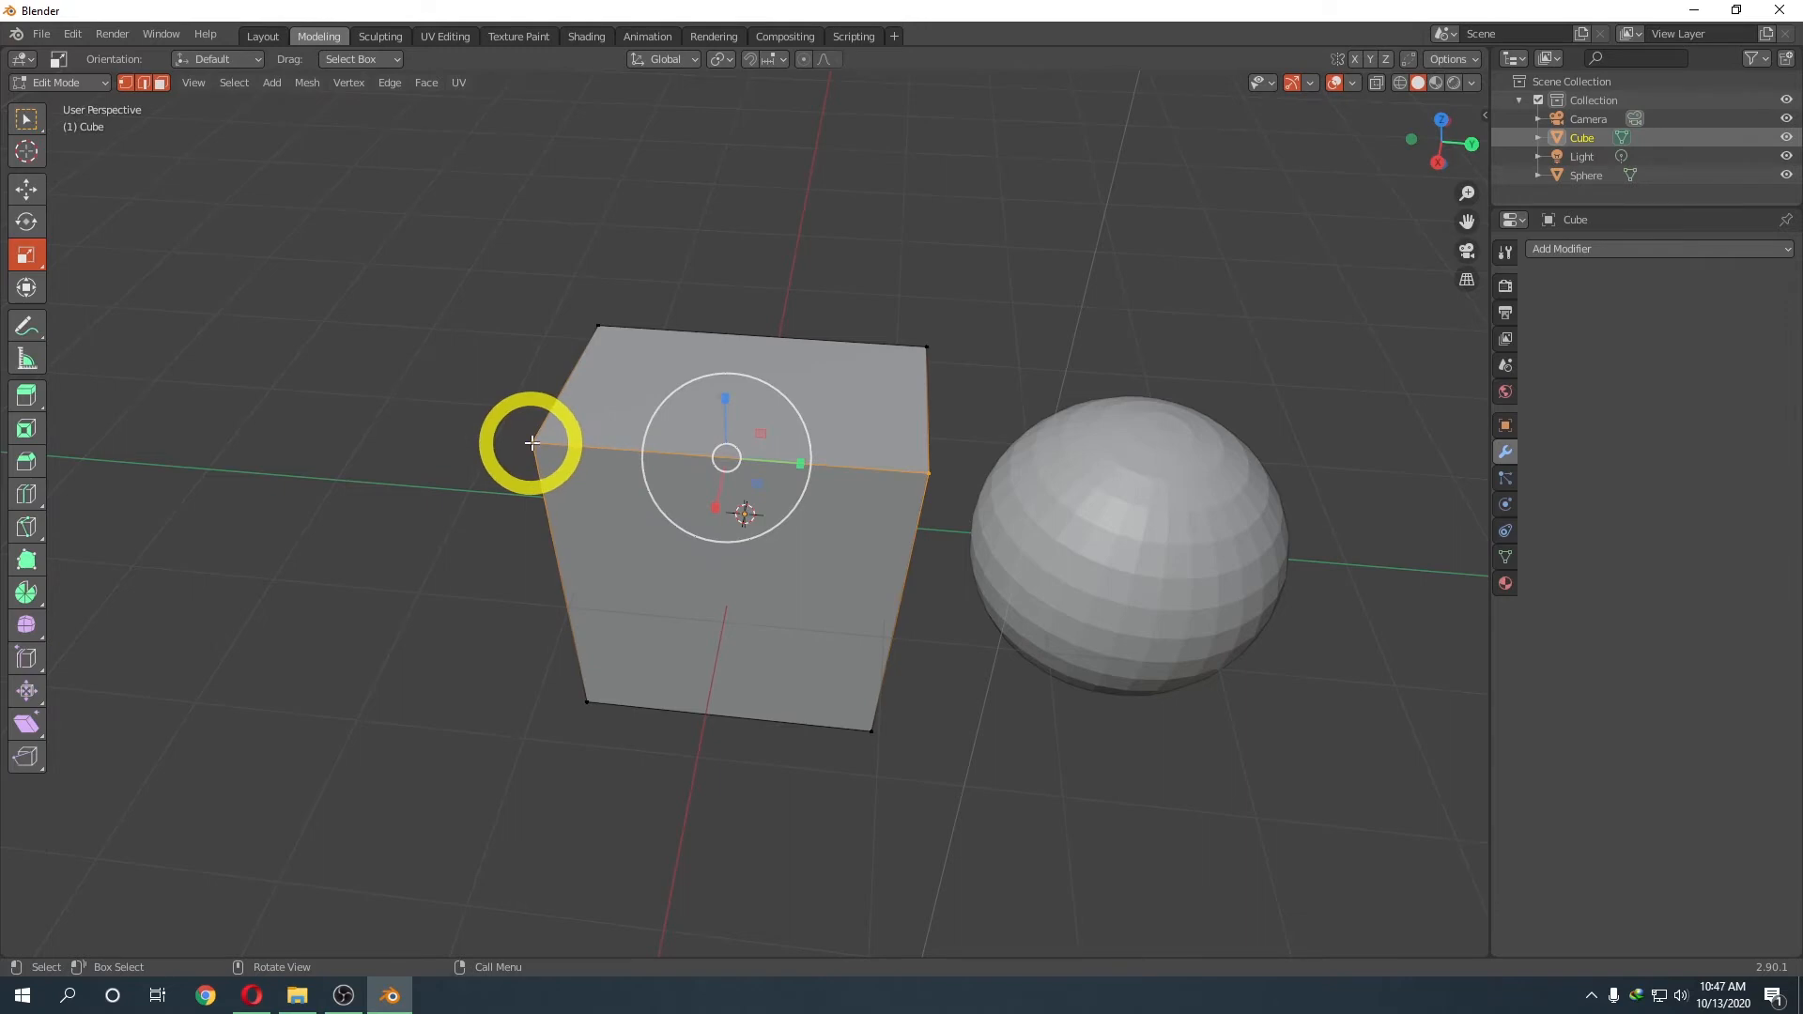
left_click(535, 432)
left_click(531, 441)
left_click(616, 512)
left_click(700, 414)
middle_click_drag(700, 416, 533, 435)
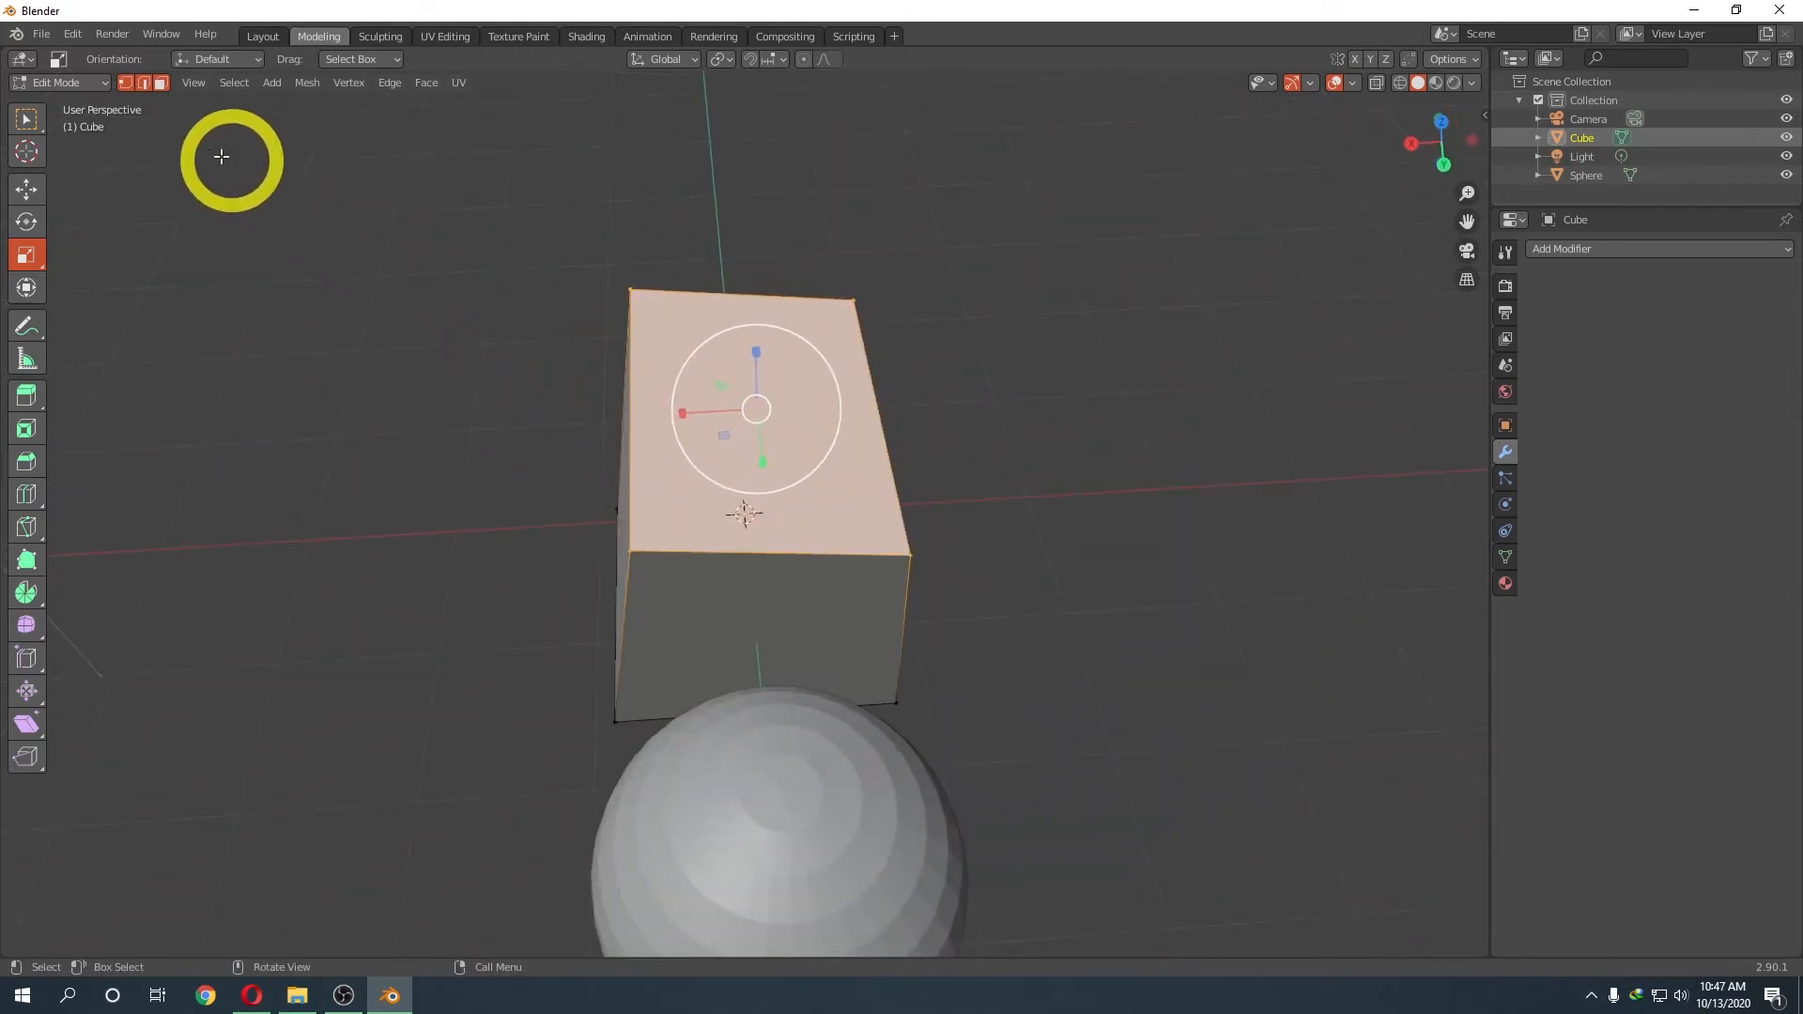
- Toggle vertex, edge and face selection on and off in different combinations
key("shift+1")
key("shift+2")
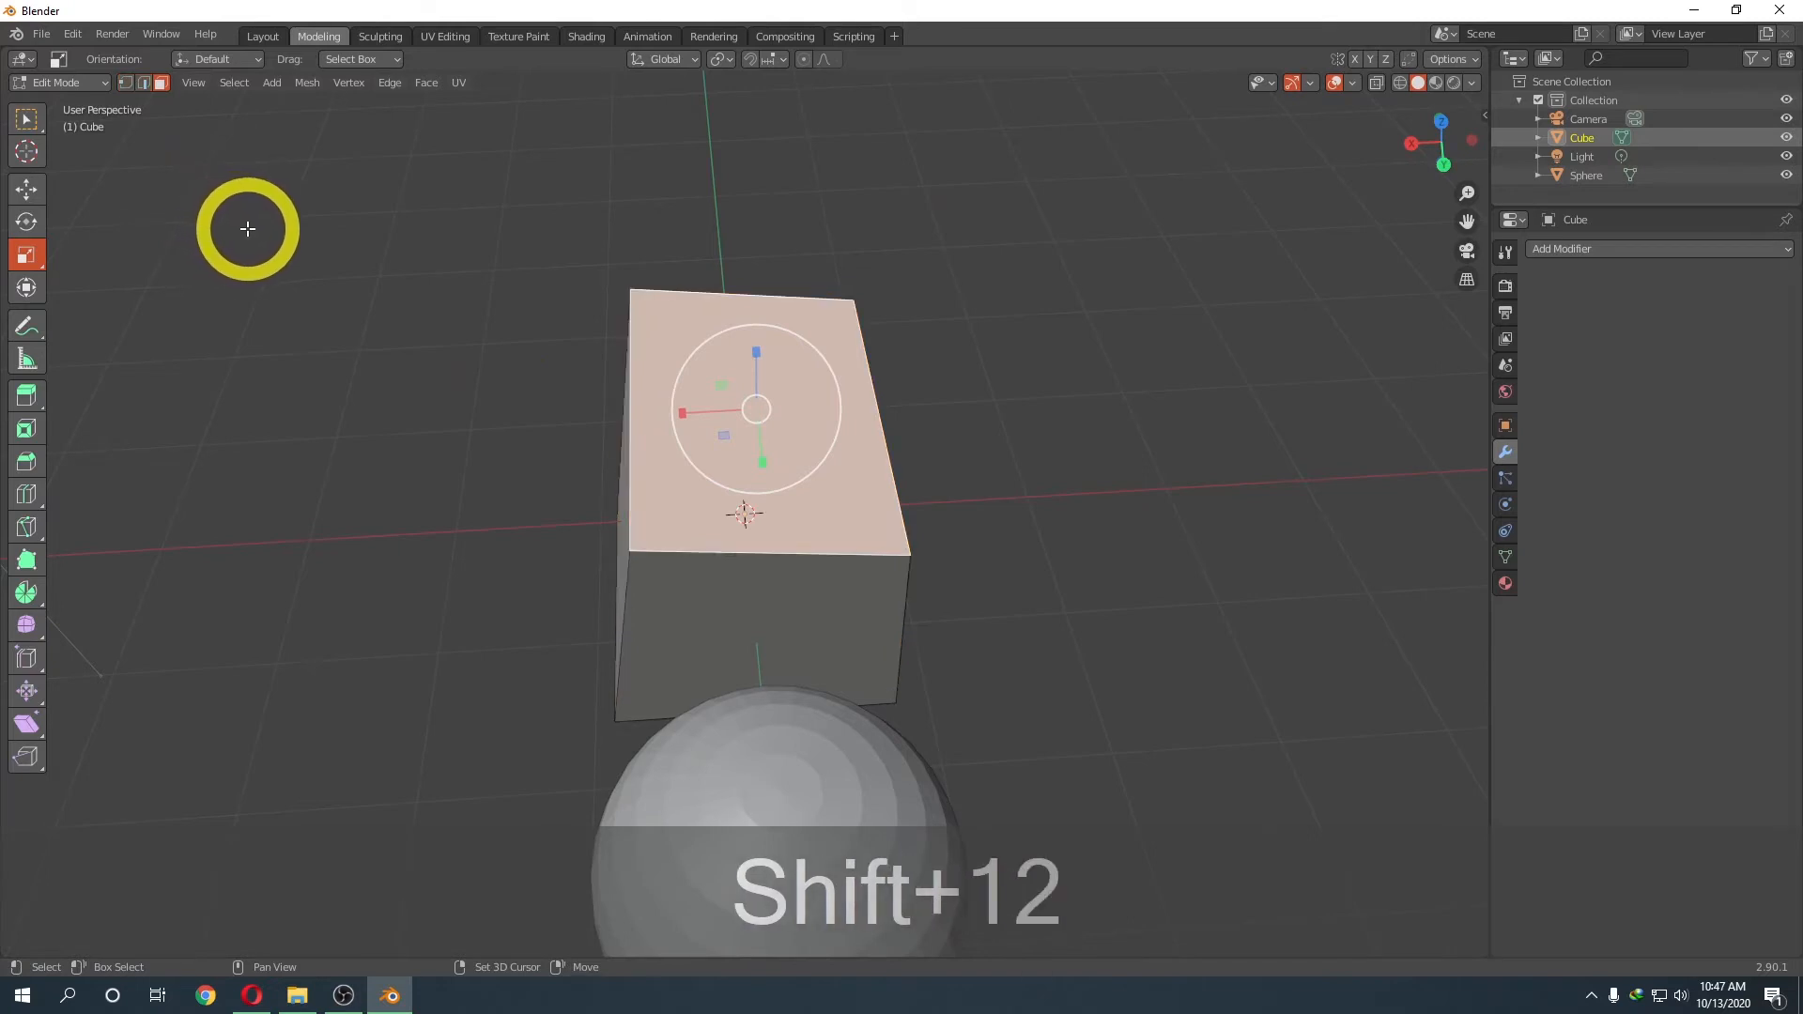
key("shift+3")
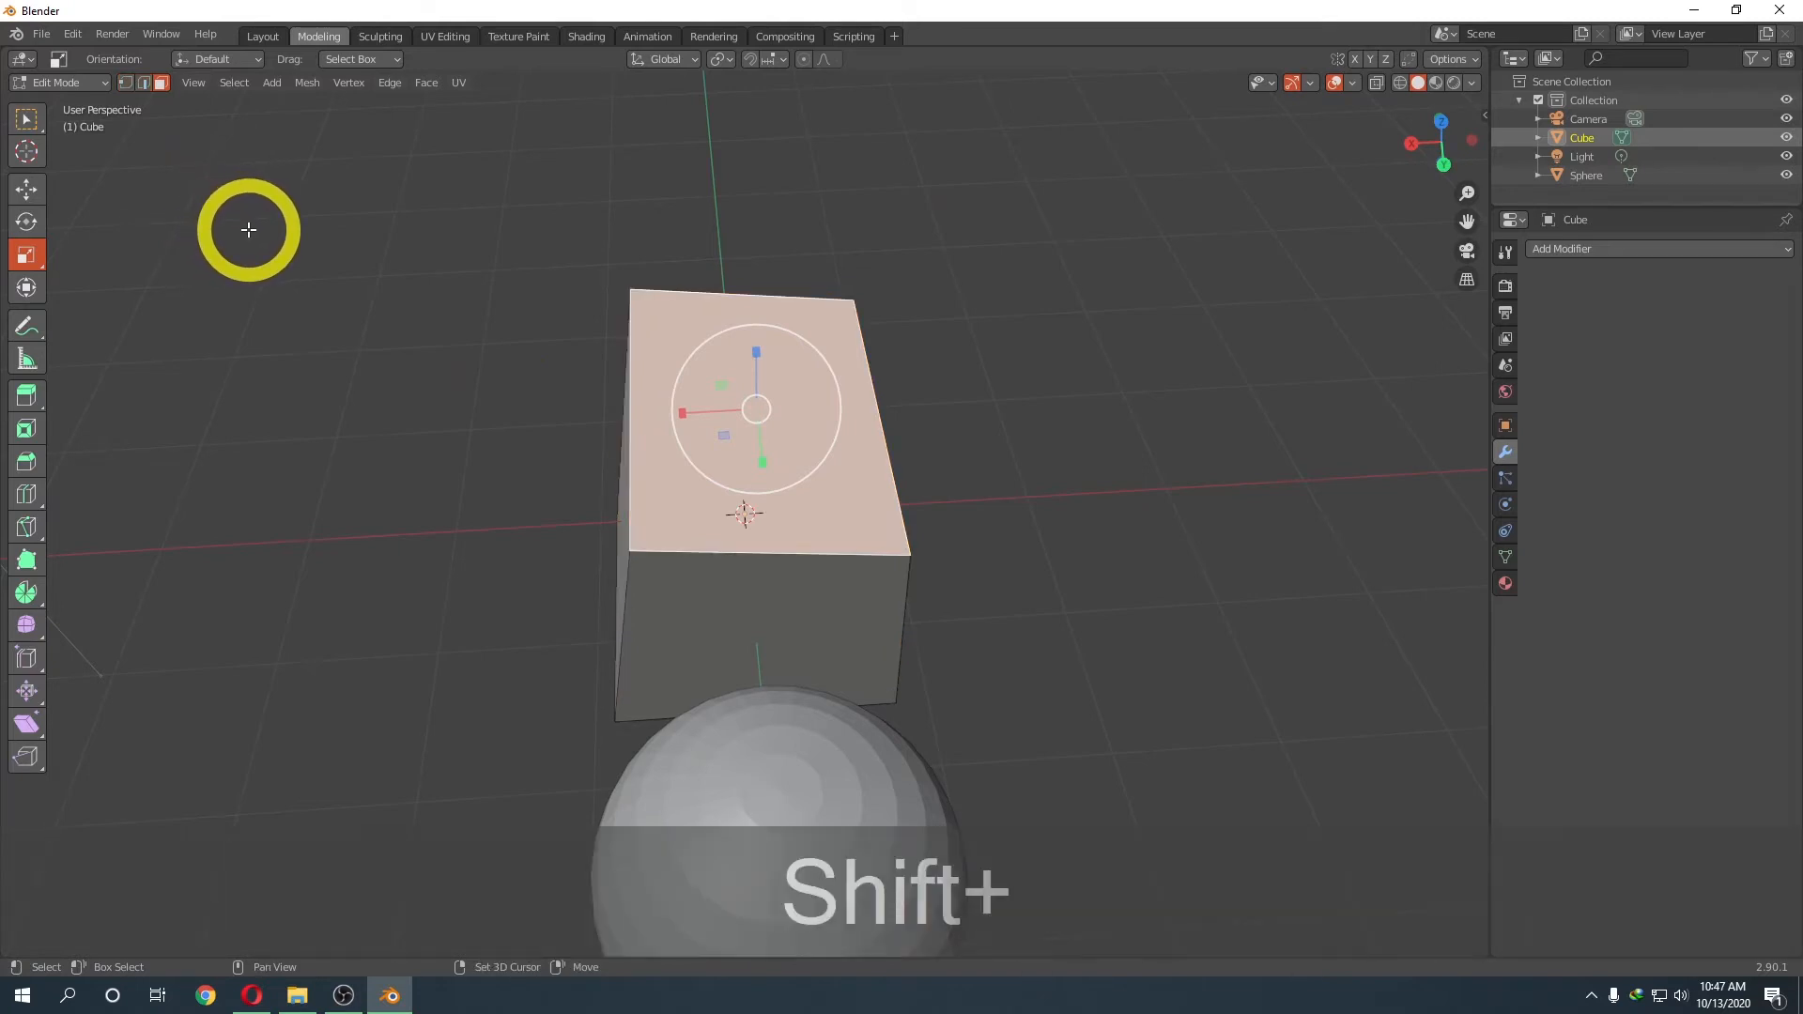
key("shift+2")
key("shift+1")
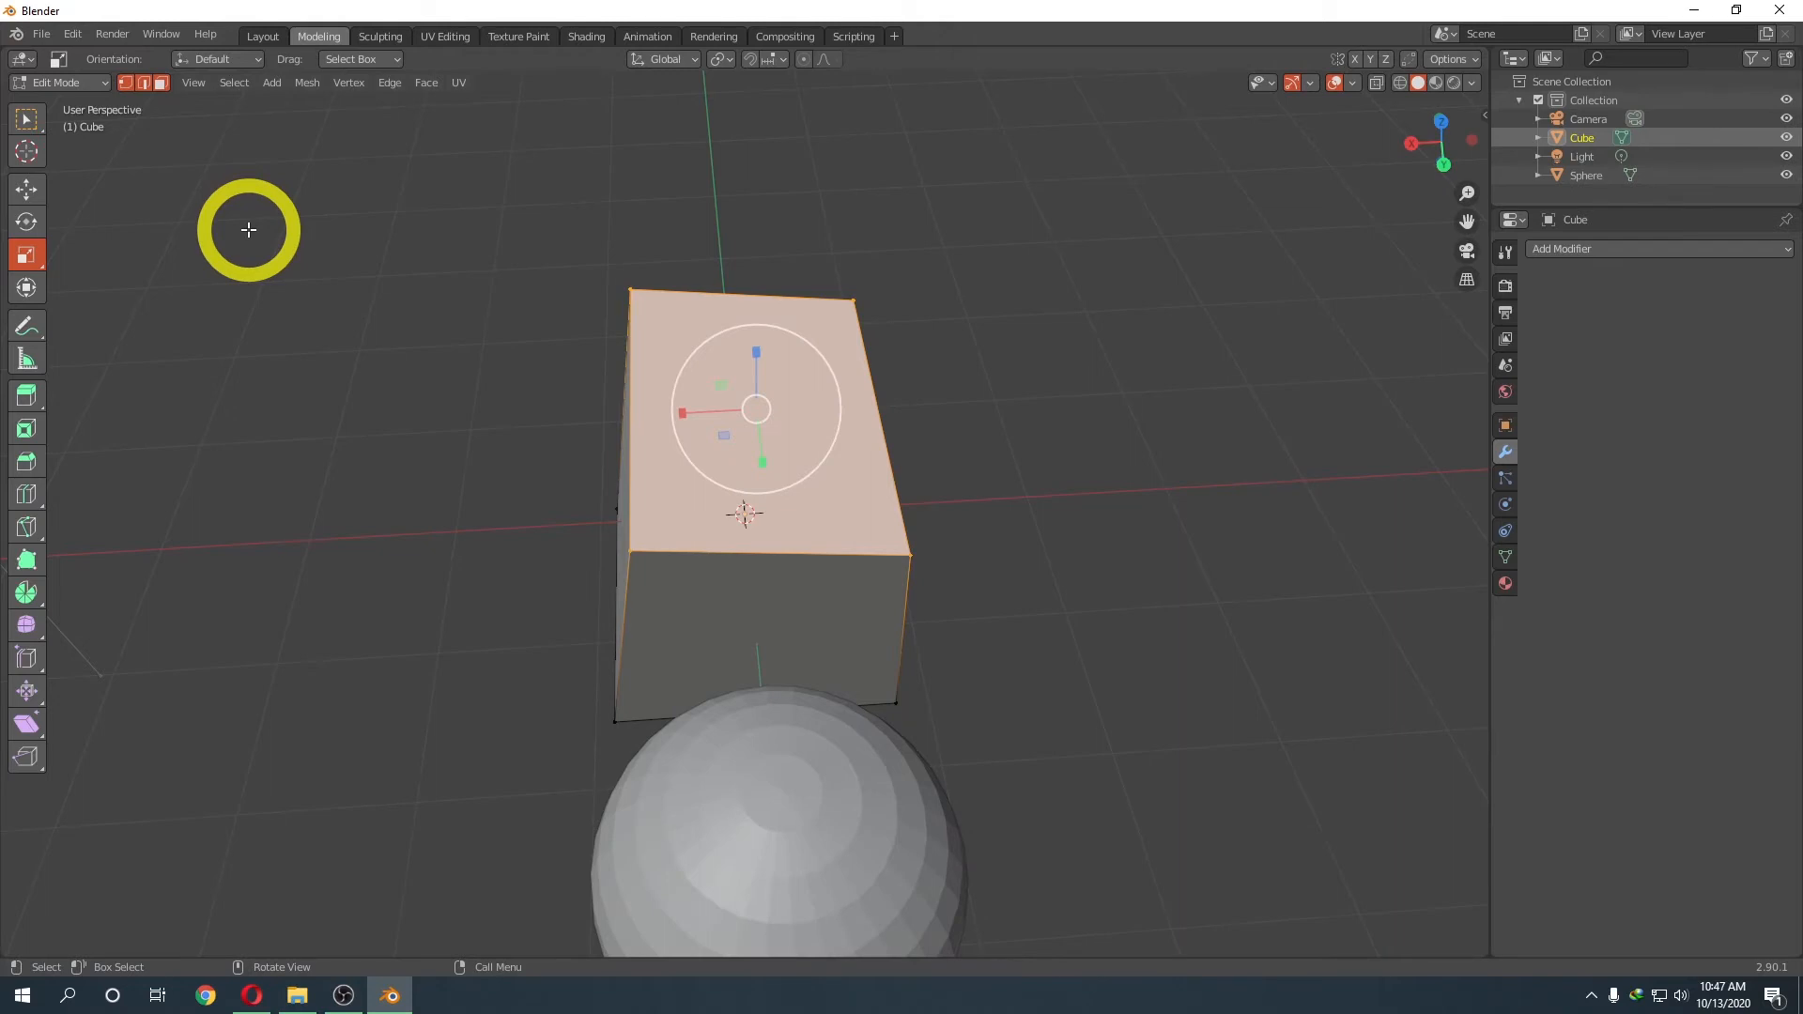
key("shift+3")
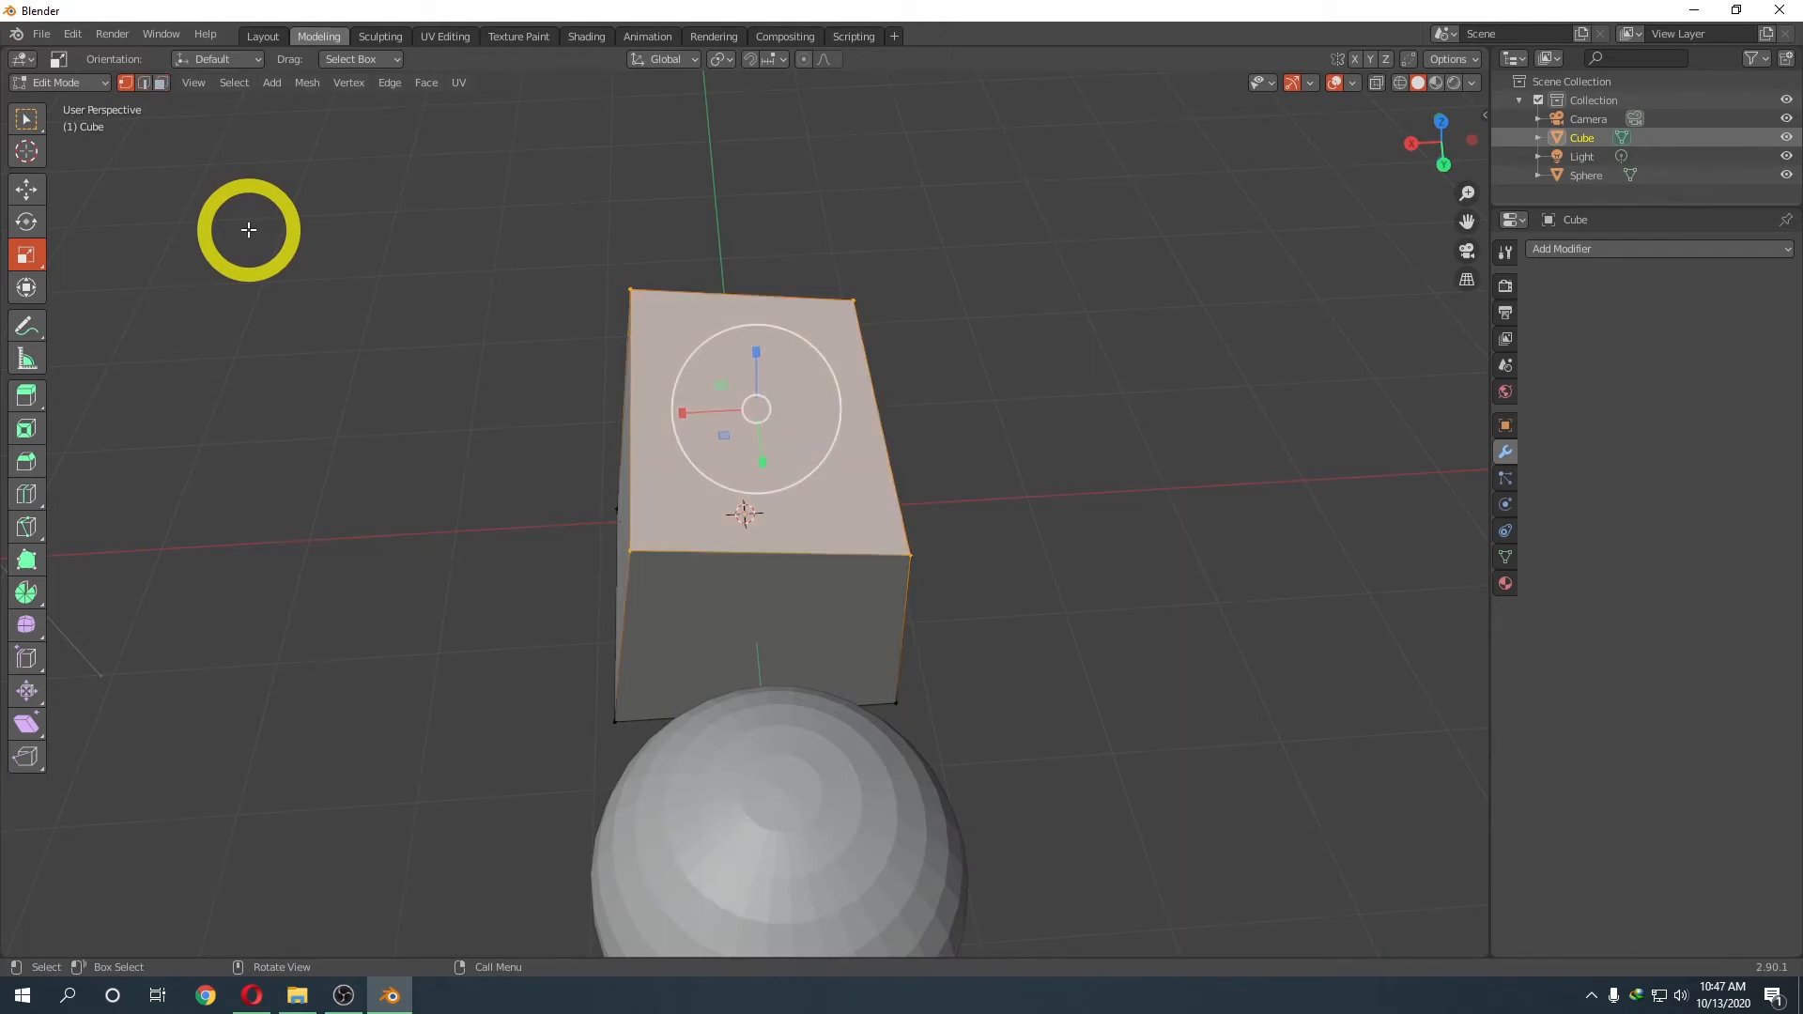
- Cycle through the single vertex, edge and face selection modes, ending with face selection only
key("3")
key("1")
key("2")
key("3")
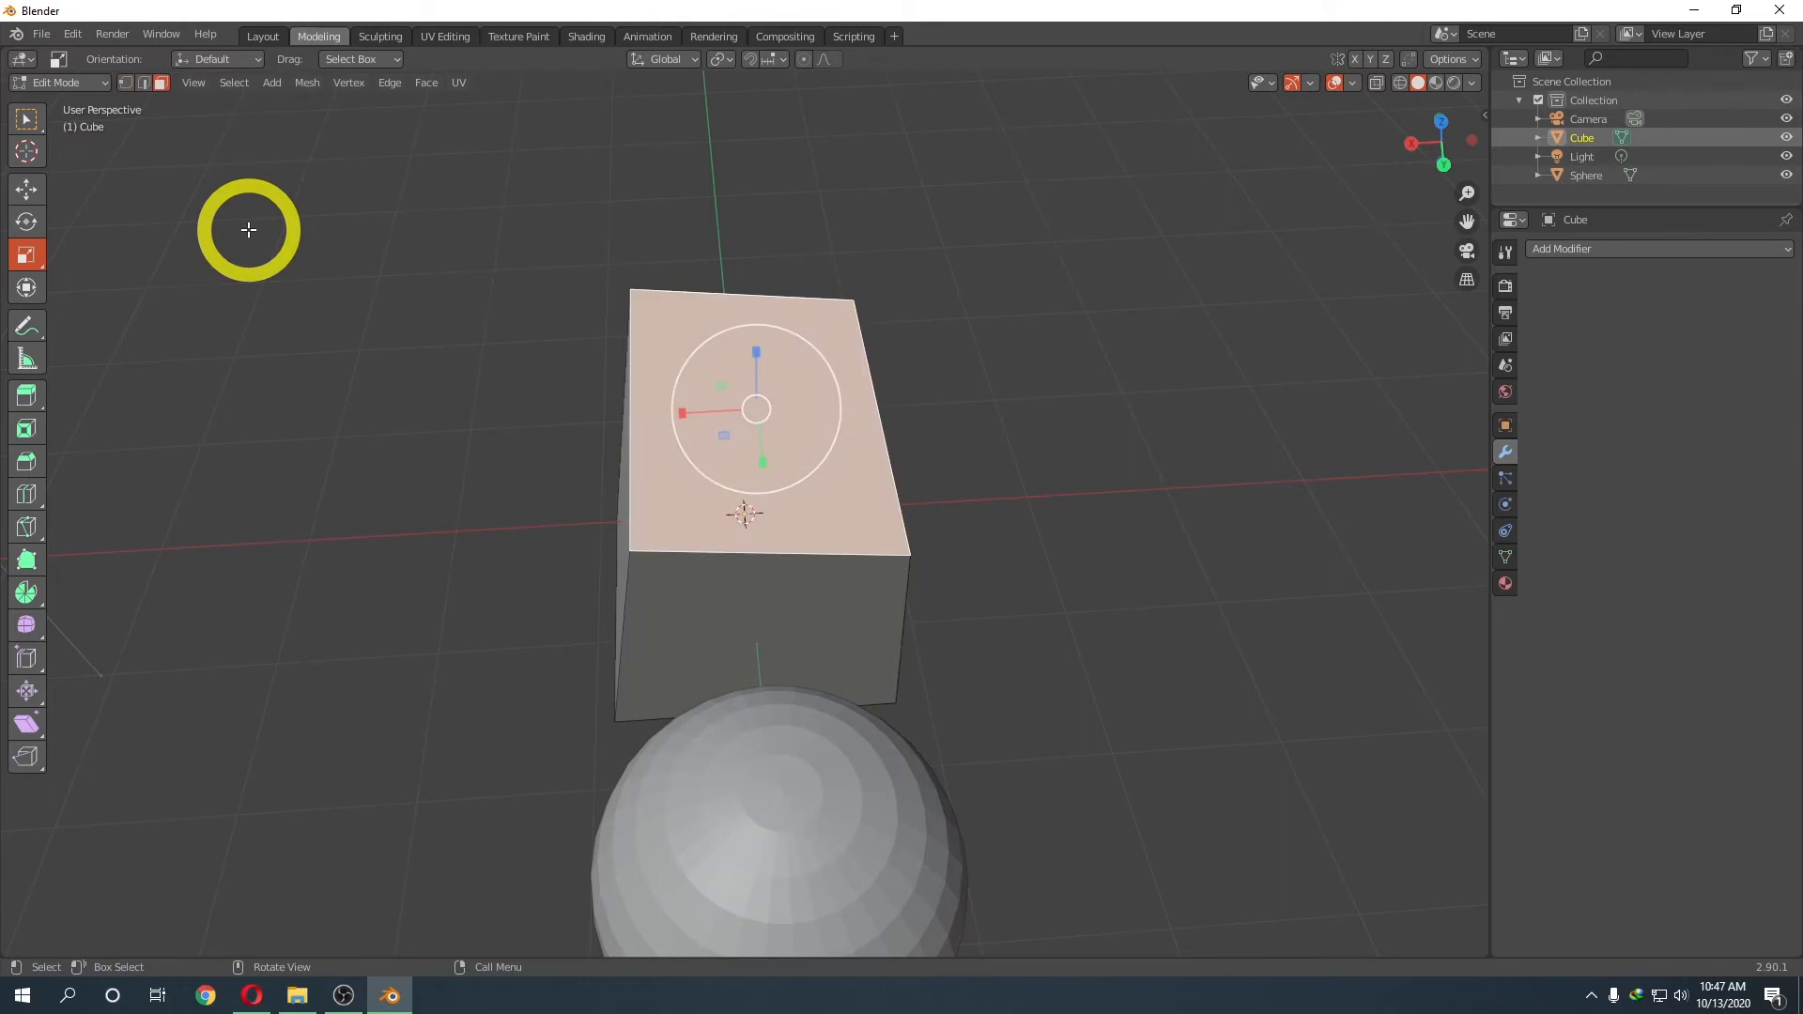
- Add vertex and edge selection to face selection, select parts of the cube in turn, and try to select the sphere
key("shift+1")
key("shift+2")
middle_click_drag(827, 404, 804, 516)
left_click(785, 535)
left_click(712, 423)
left_click(621, 560)
left_click(382, 513)
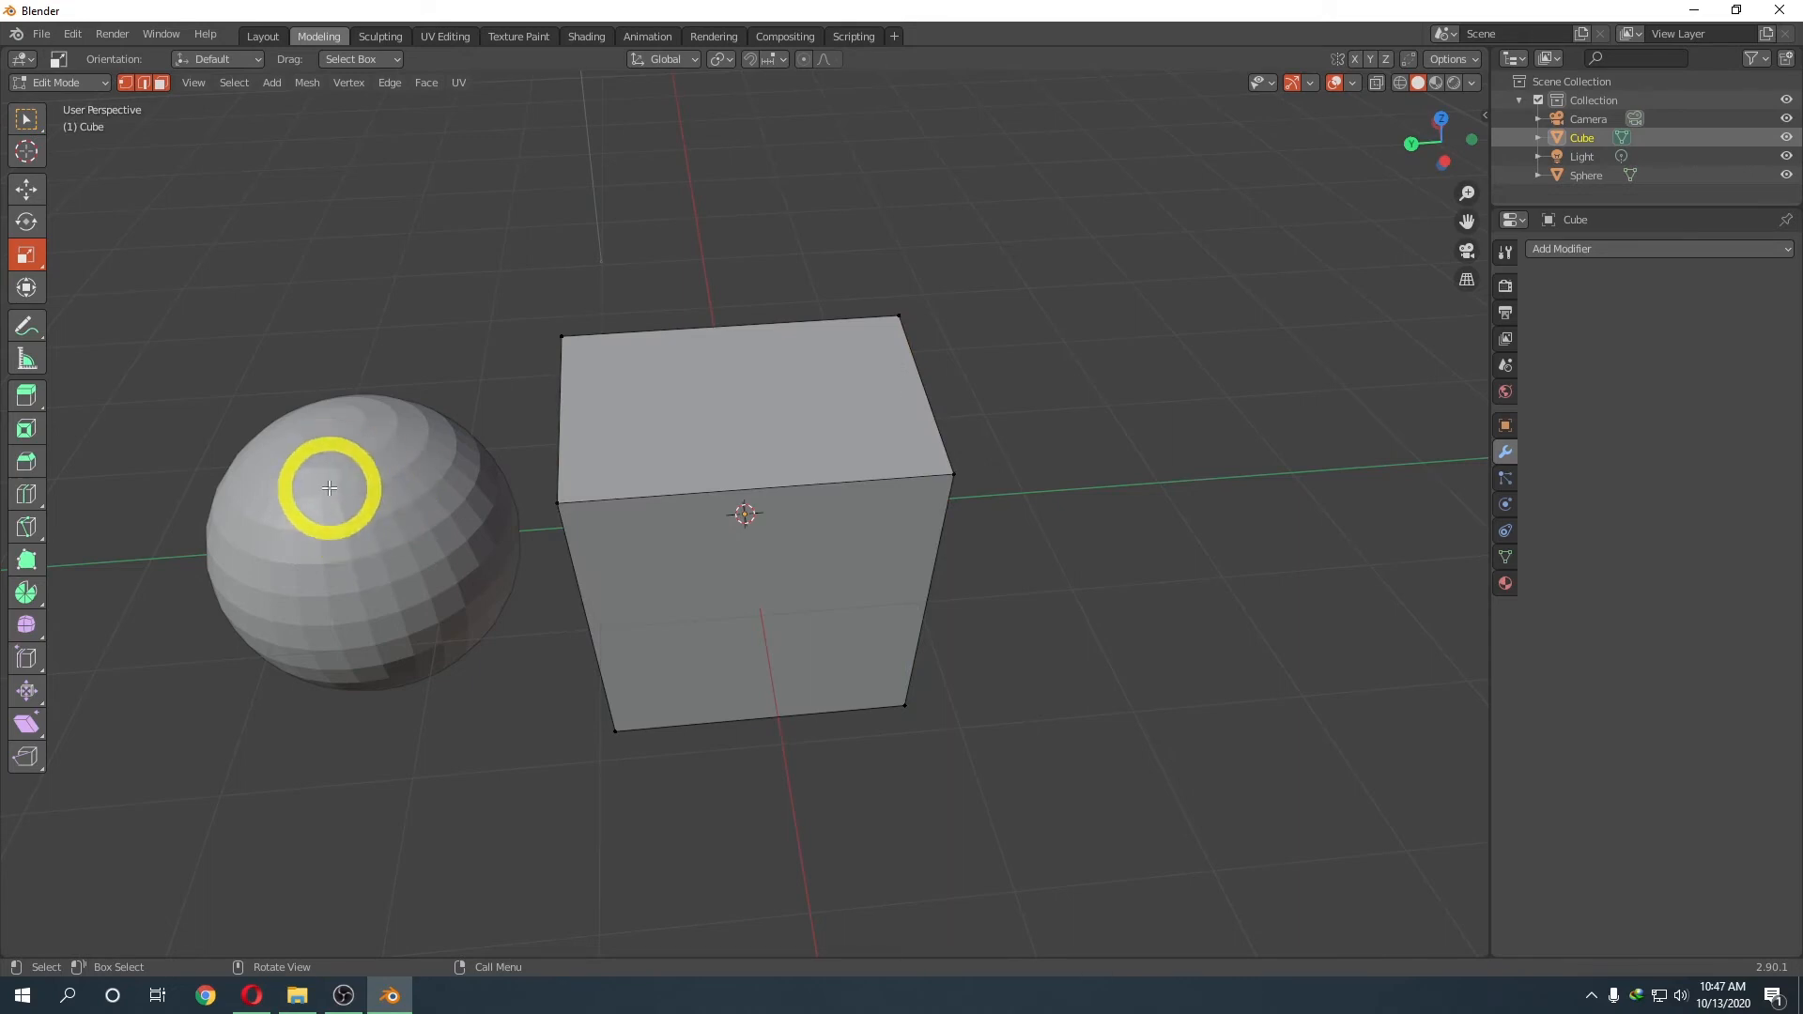
- Select different faces of the cube in turn, ending with the side face nearest the sphere
left_click(702, 561)
middle_click_drag(703, 562, 682, 464)
left_click(682, 465)
left_click(588, 523)
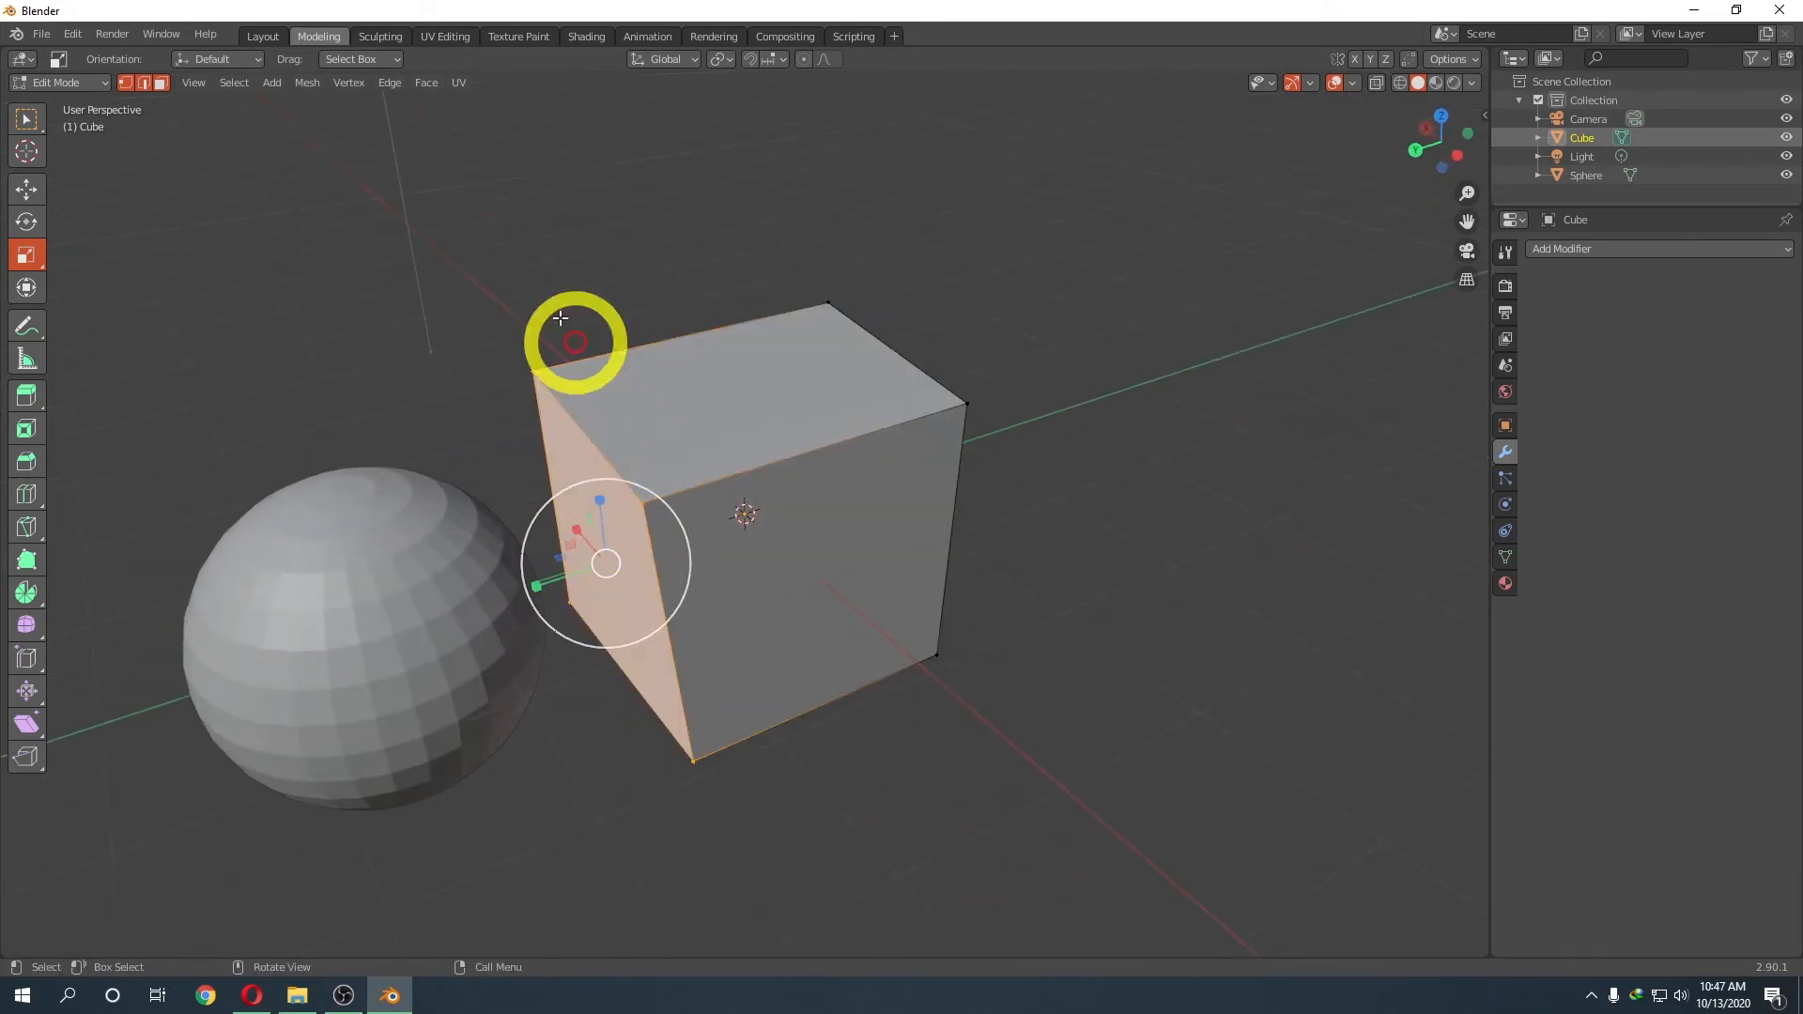
- Return to Object Mode, select the cube and the sphere together, and open both in Edit Mode
left_click(278, 39)
left_click(974, 430, "shift")
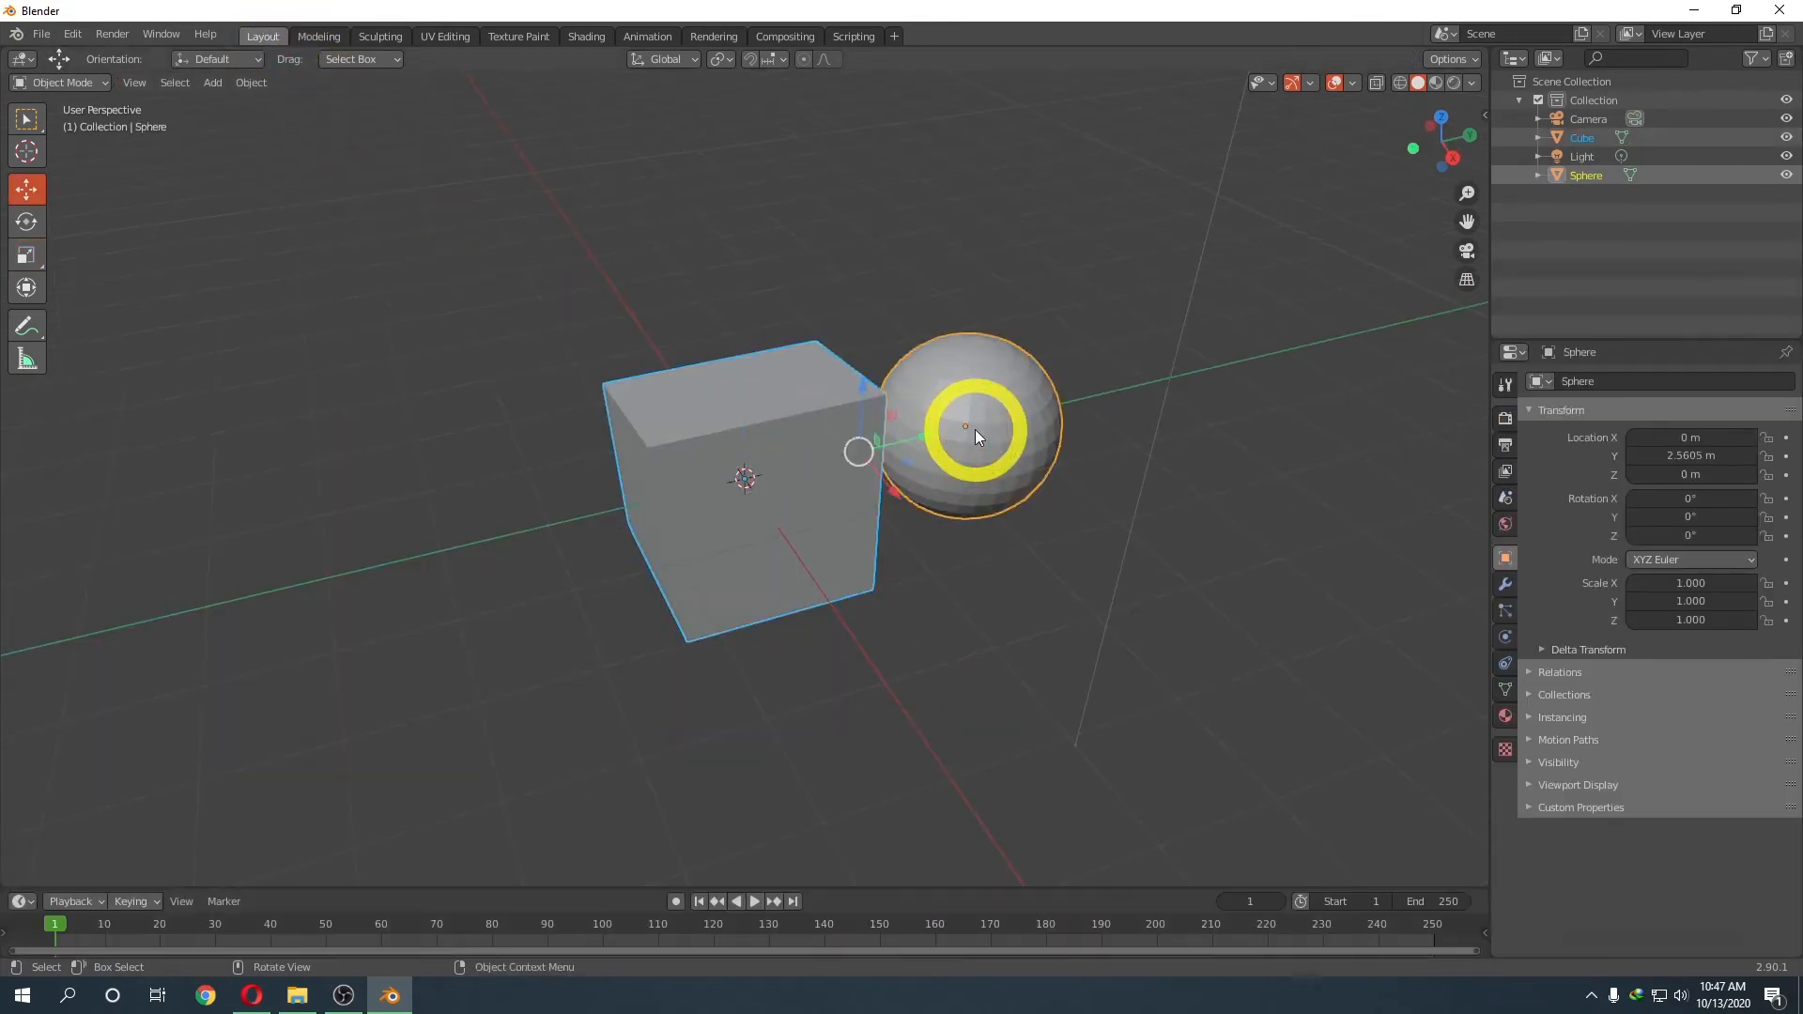
left_click(319, 37)
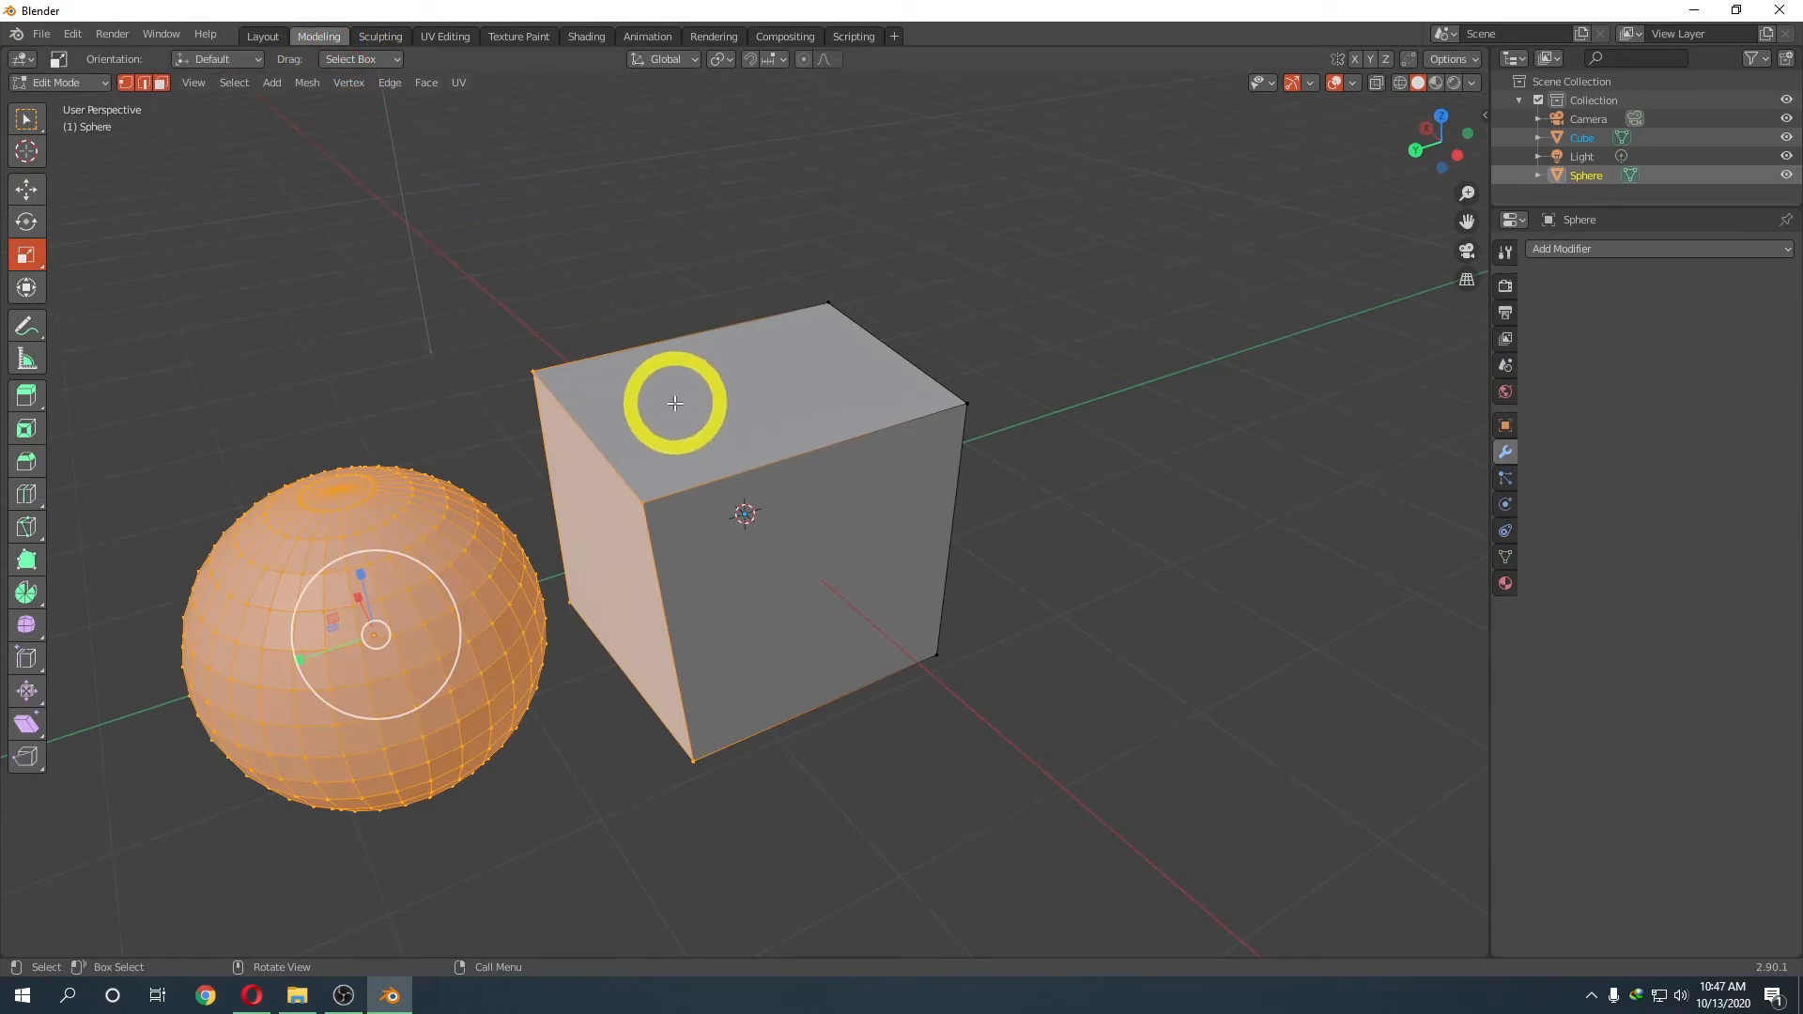
- Select single parts of the cube and sphere in turn, and box-select a patch on the sphere's upper side
left_click(658, 449)
left_click(410, 567)
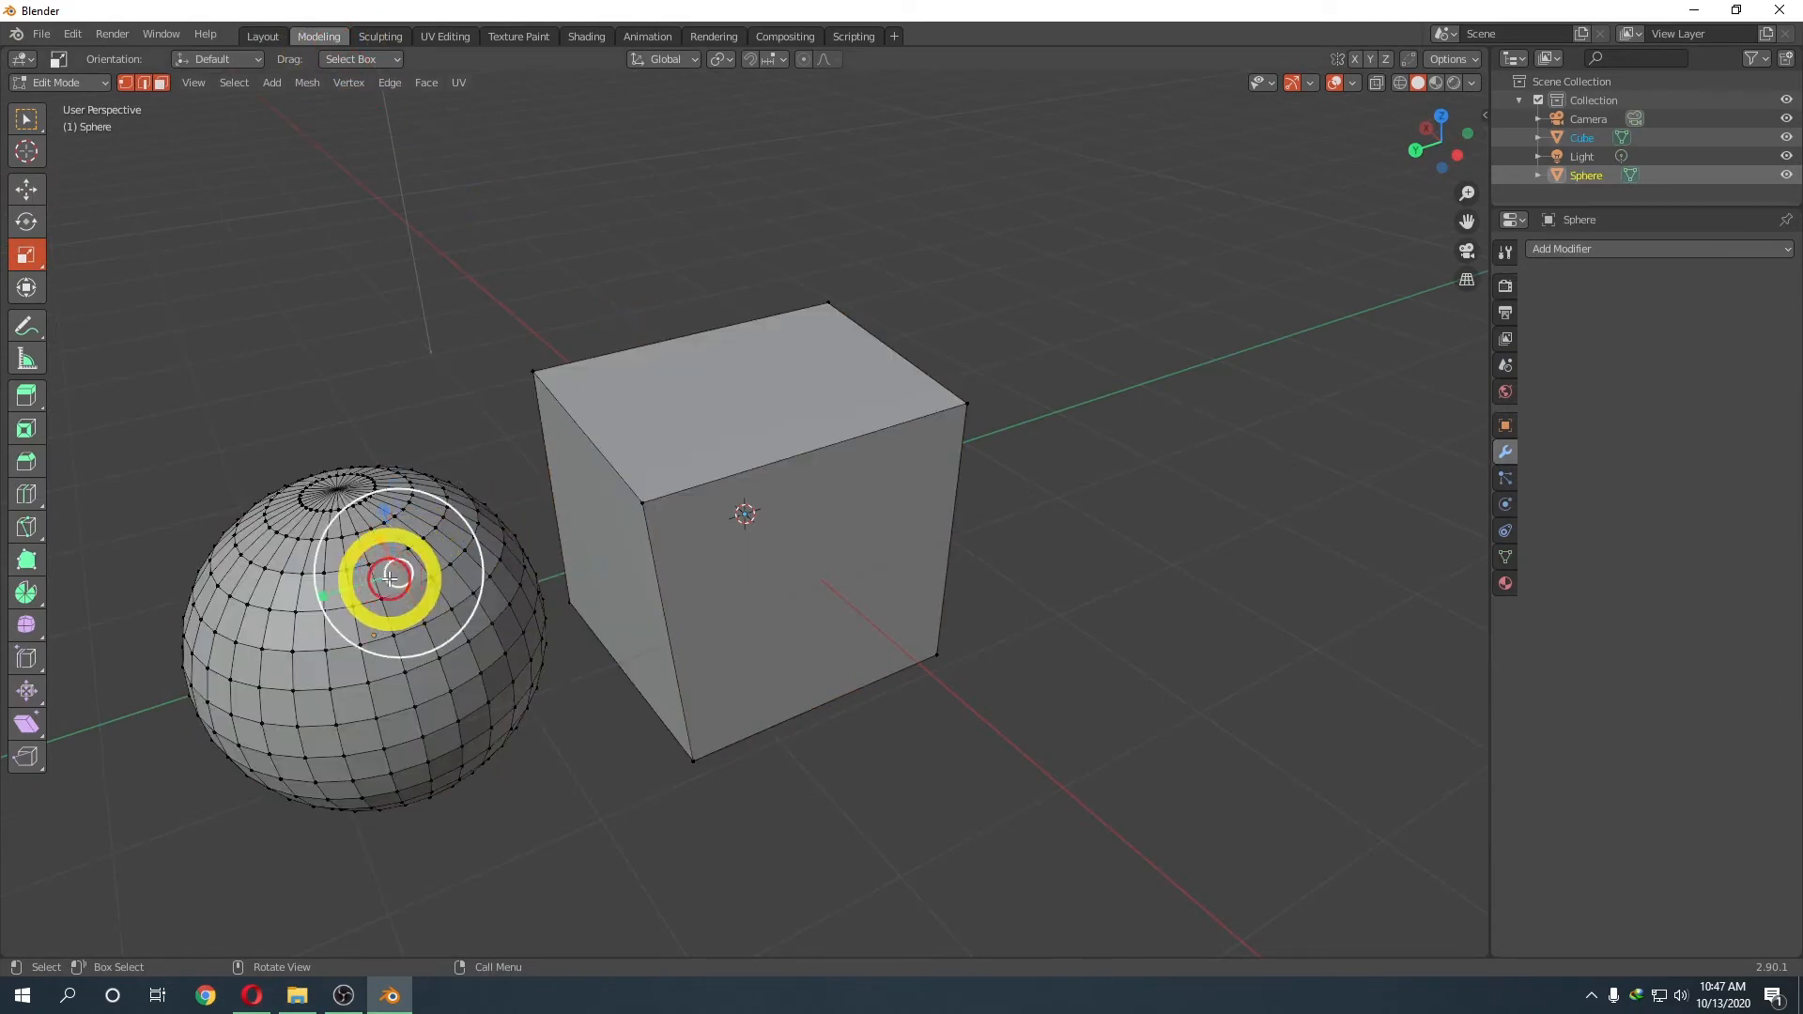
middle_click_drag(189, 229, 906, 626)
left_click(765, 713)
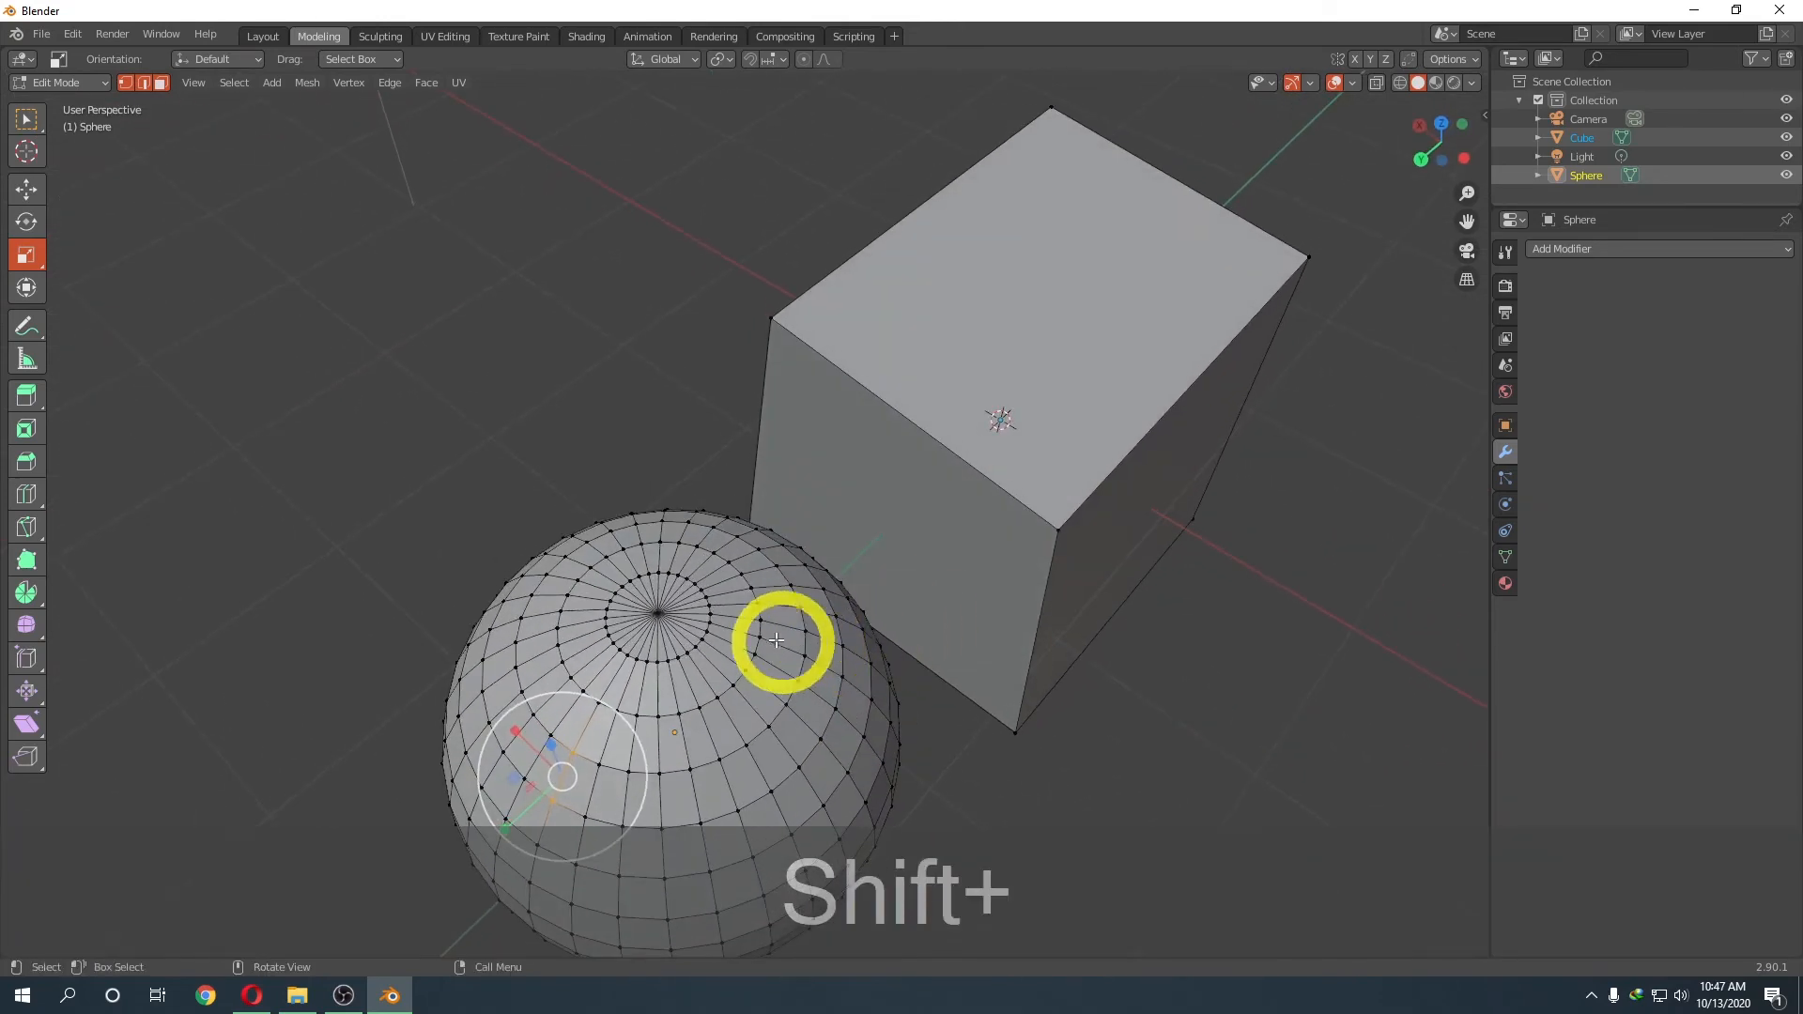
scroll(751, 627, "down", 1)
left_click_drag(452, 473, 662, 636)
mouse_move(708, 672)
middle_mouse_down()
mouse_move(861, 668)
mouse_move(764, 692)
mouse_move(741, 676)
mouse_move(734, 699)
mouse_move(736, 684)
middle_mouse_up()
scroll(737, 685, "up", 3)
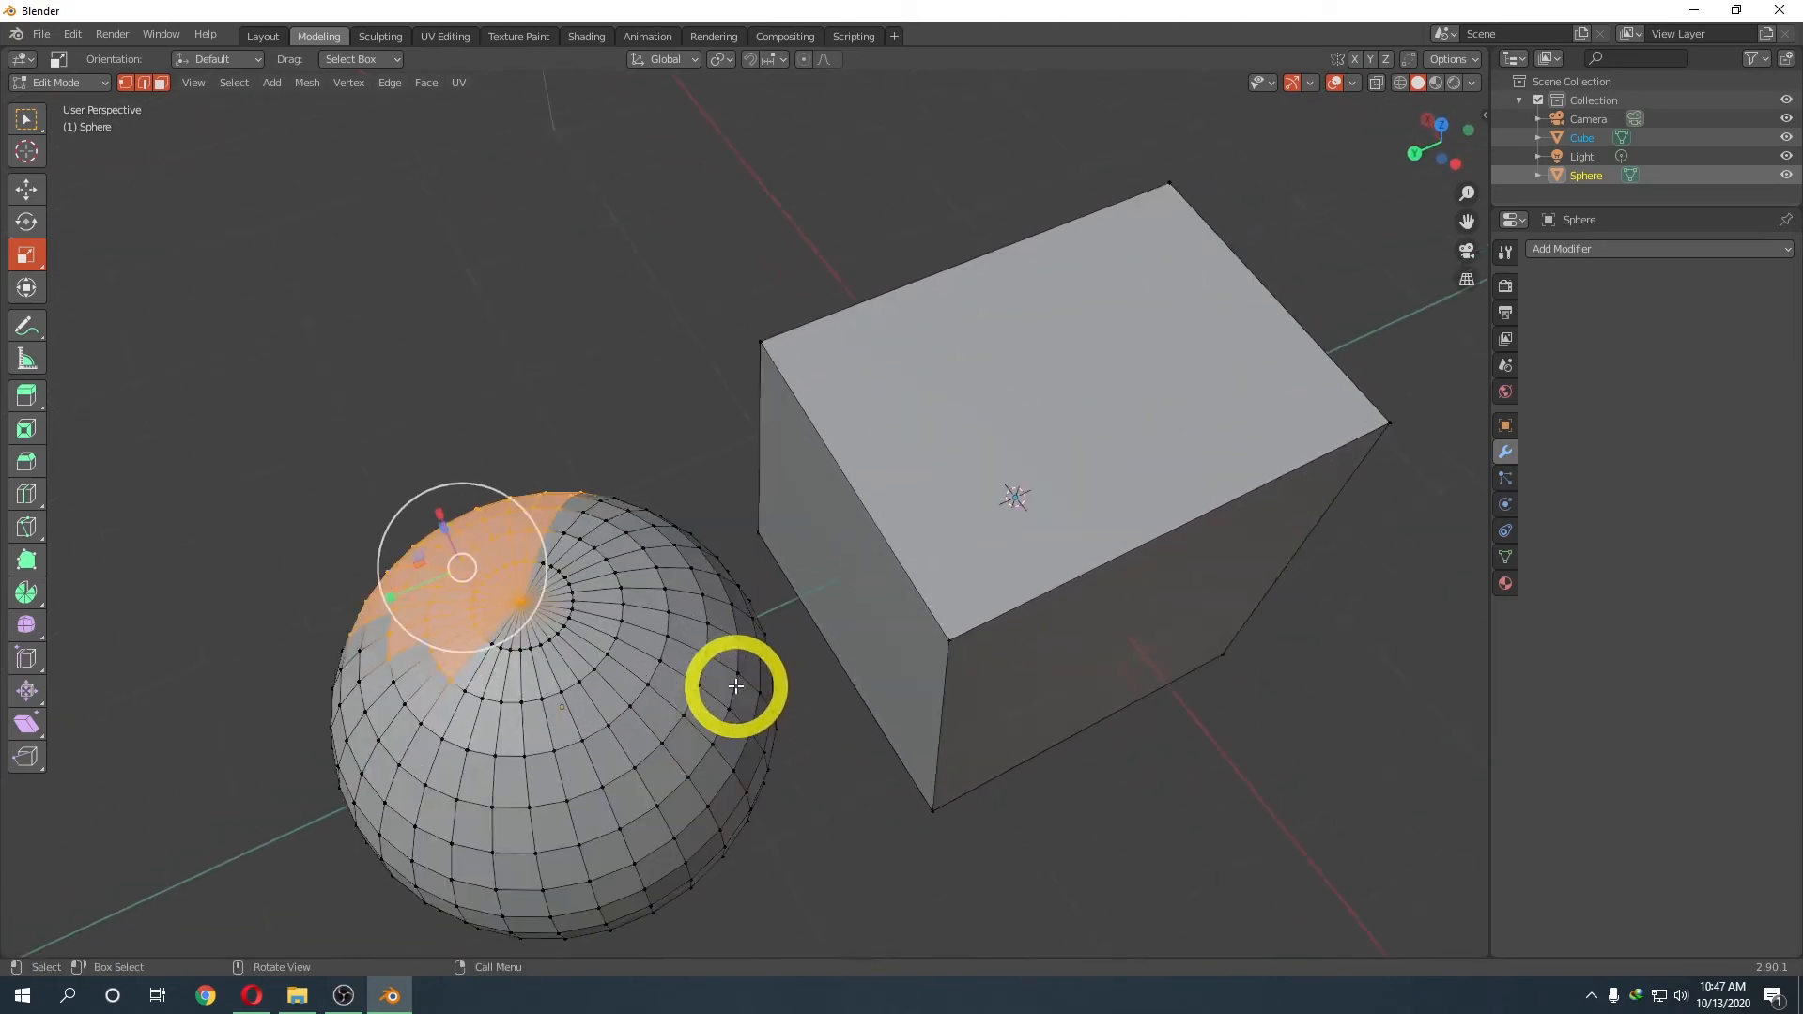
- Select the vertex at the sphere's top pole and grow the selection outward ring by ring
left_click(507, 651)
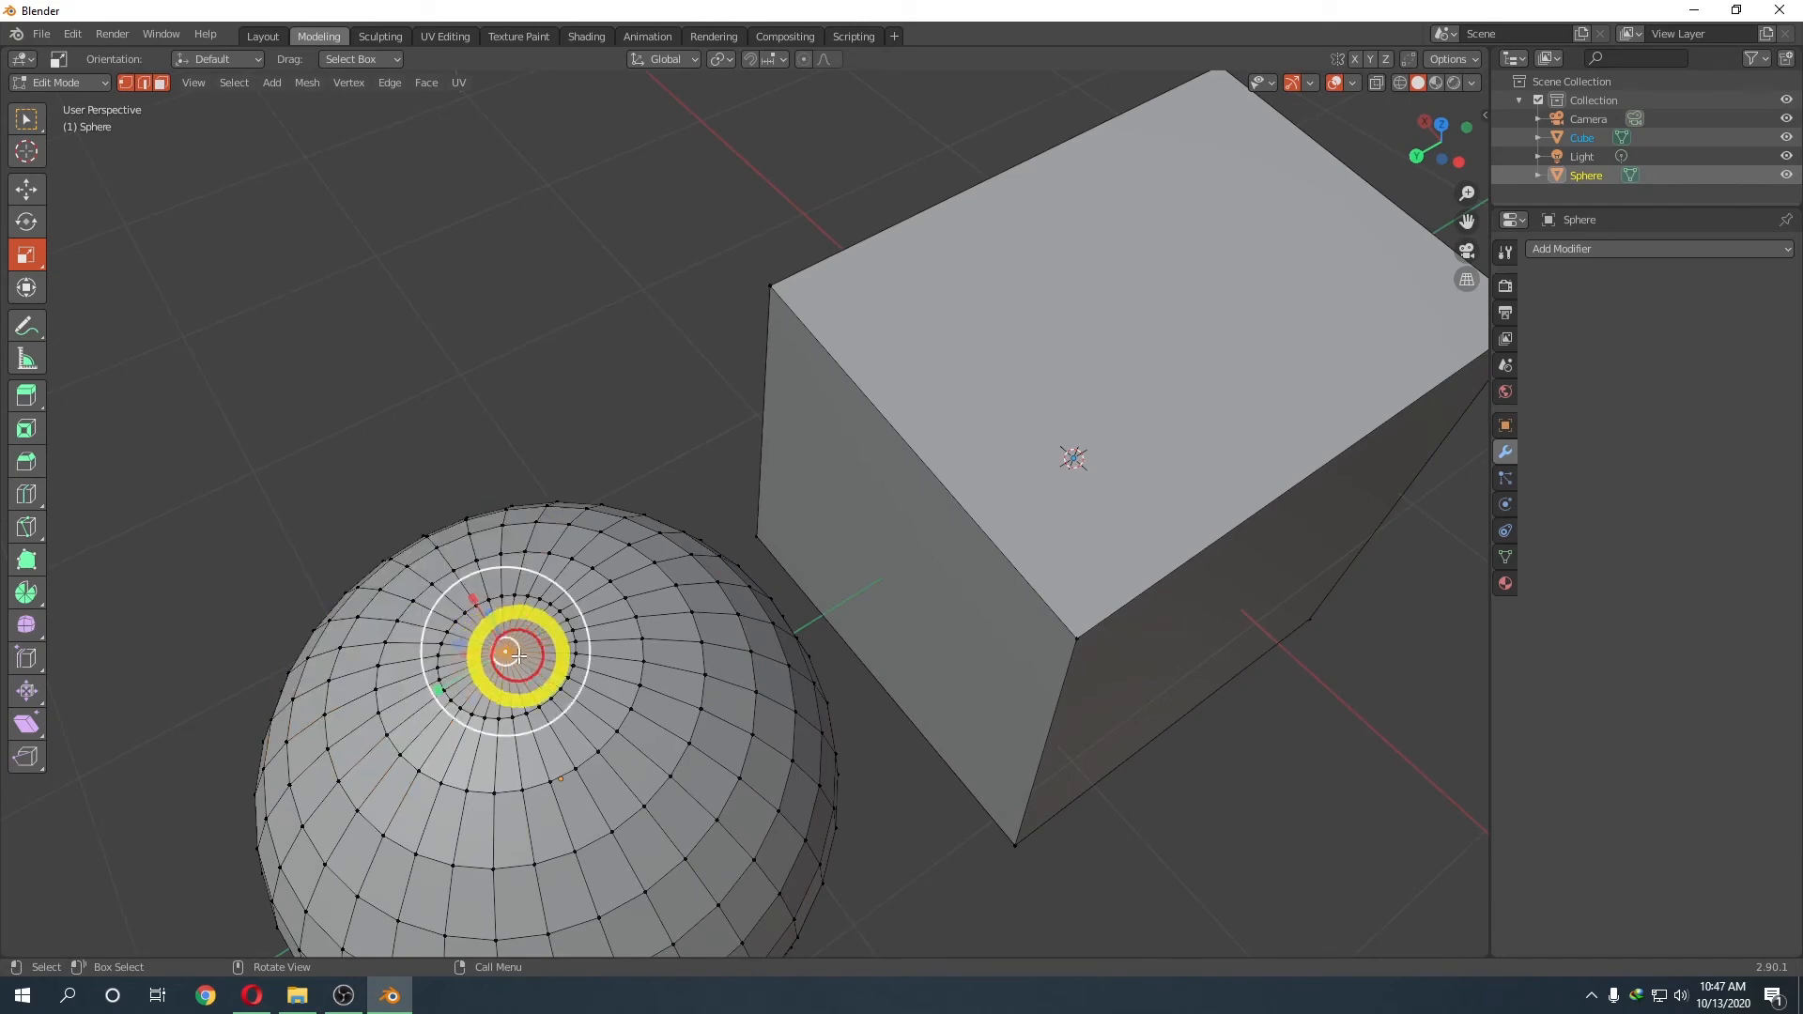
middle_click_drag(662, 673, 704, 659)
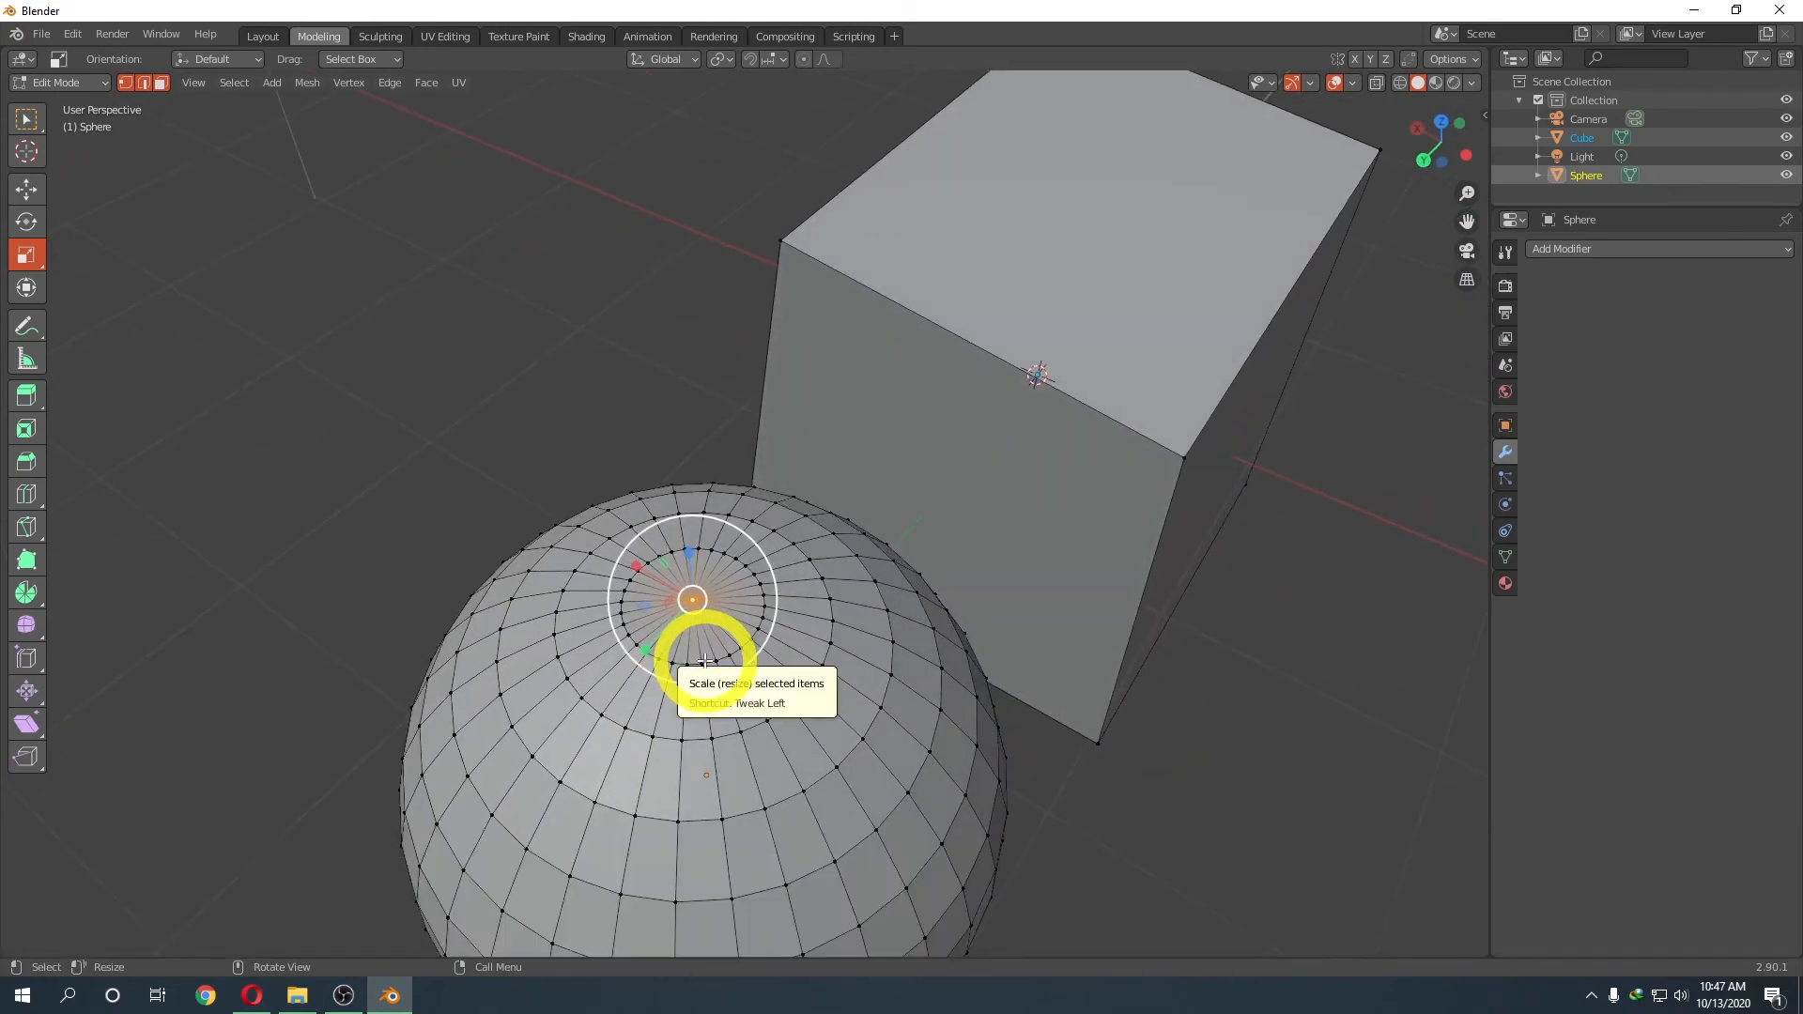
key("ctrl+Return")
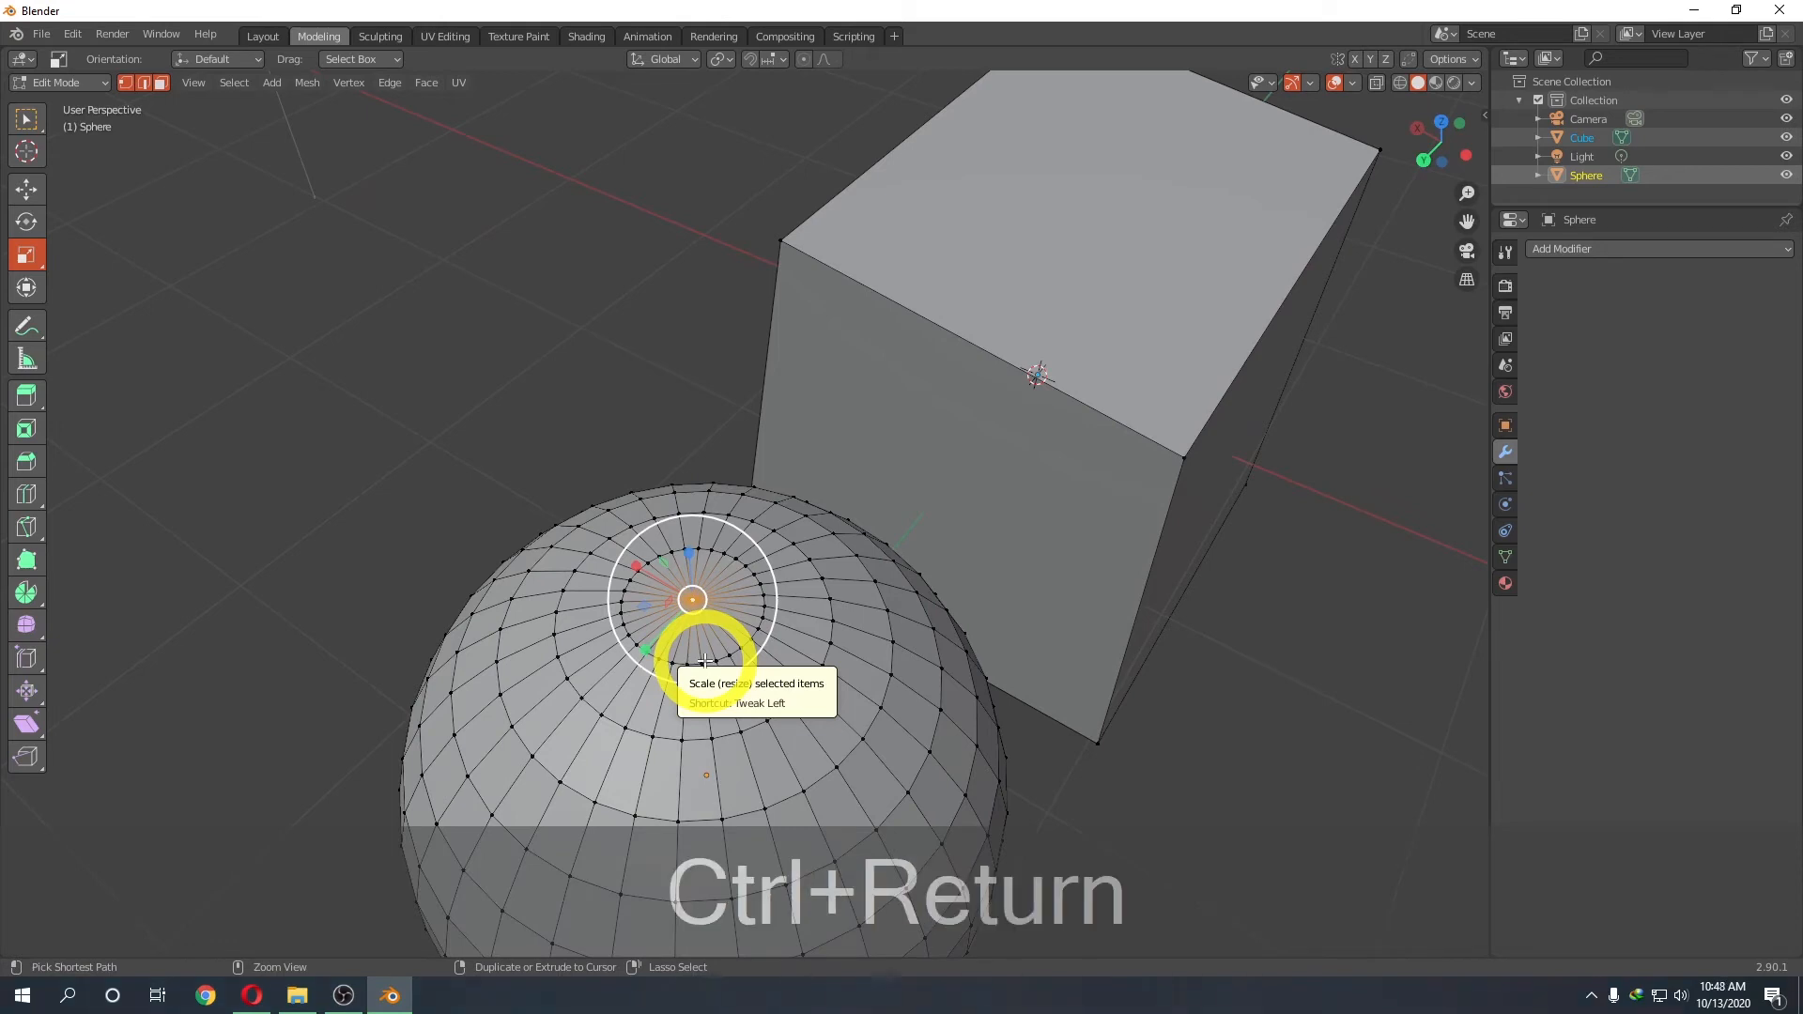
key("ctrl+KP_Add")
key("ctrl+KP_Add")
key("ctrl+KP_Add")
key("ctrl+KP_Add")
key("ctrl+KP_Add")
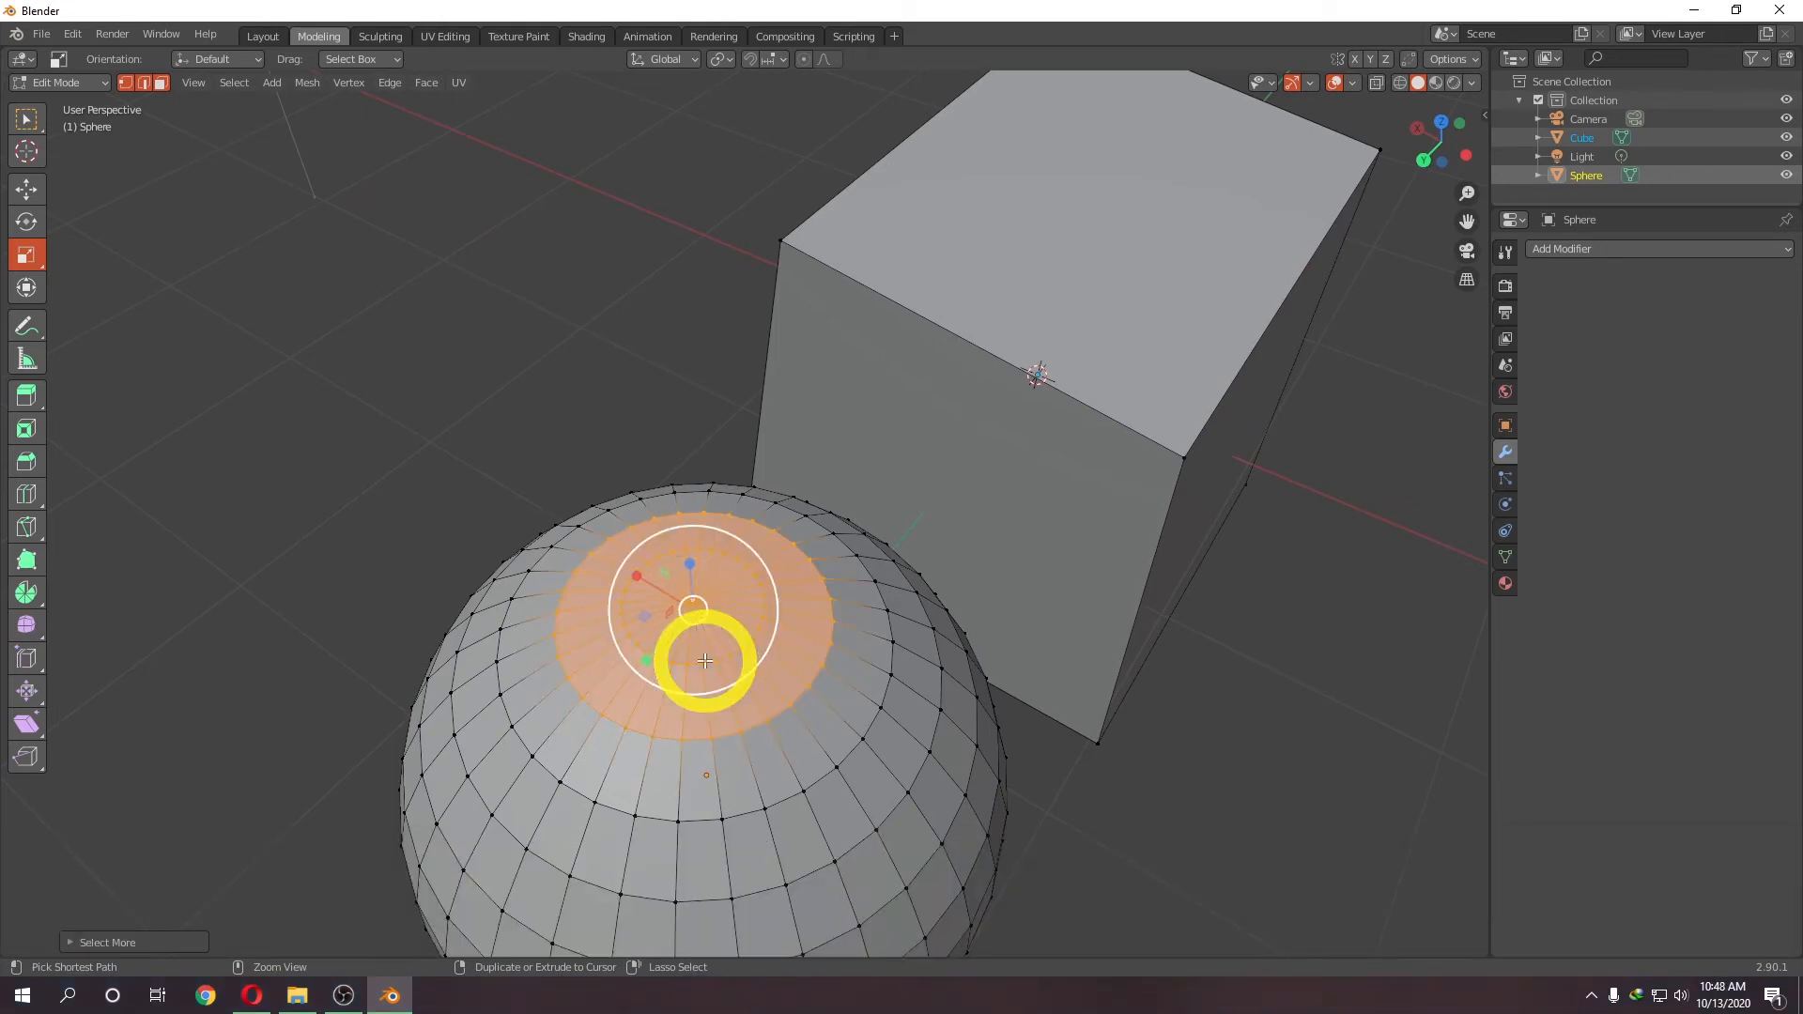
key("ctrl+KP_Add")
- Shrink and grow the sphere's selection repeatedly, ending with a cap of several rings around the top pole
key("ctrl+KP_Subtract")
key("ctrl+KP_Subtract")
key("ctrl+KP_Subtract")
key("ctrl+KP_Subtract")
key("ctrl+KP_Add")
key("ctrl+KP_Add")
key("ctrl+KP_Add")
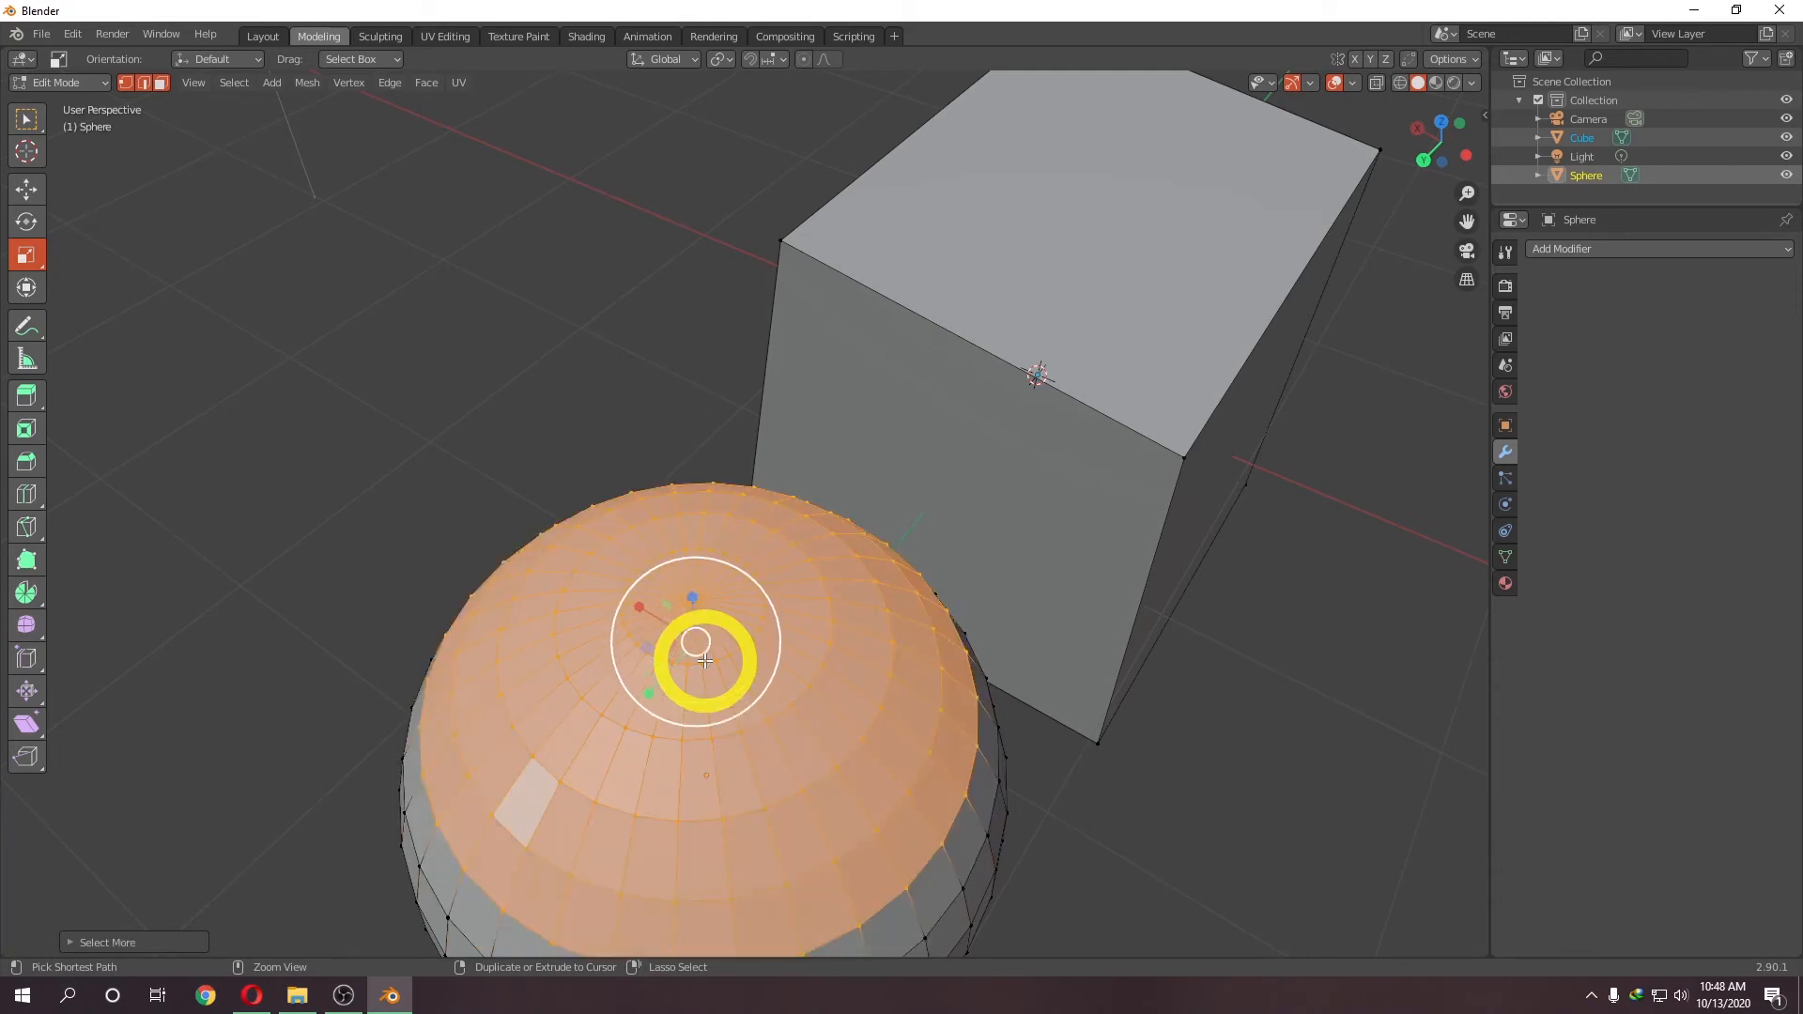
key("ctrl+KP_Subtract")
key("ctrl+KP_Subtract")
key("ctrl+KP_Subtract")
key("ctrl+KP_Add")
key("ctrl+KP_Add")
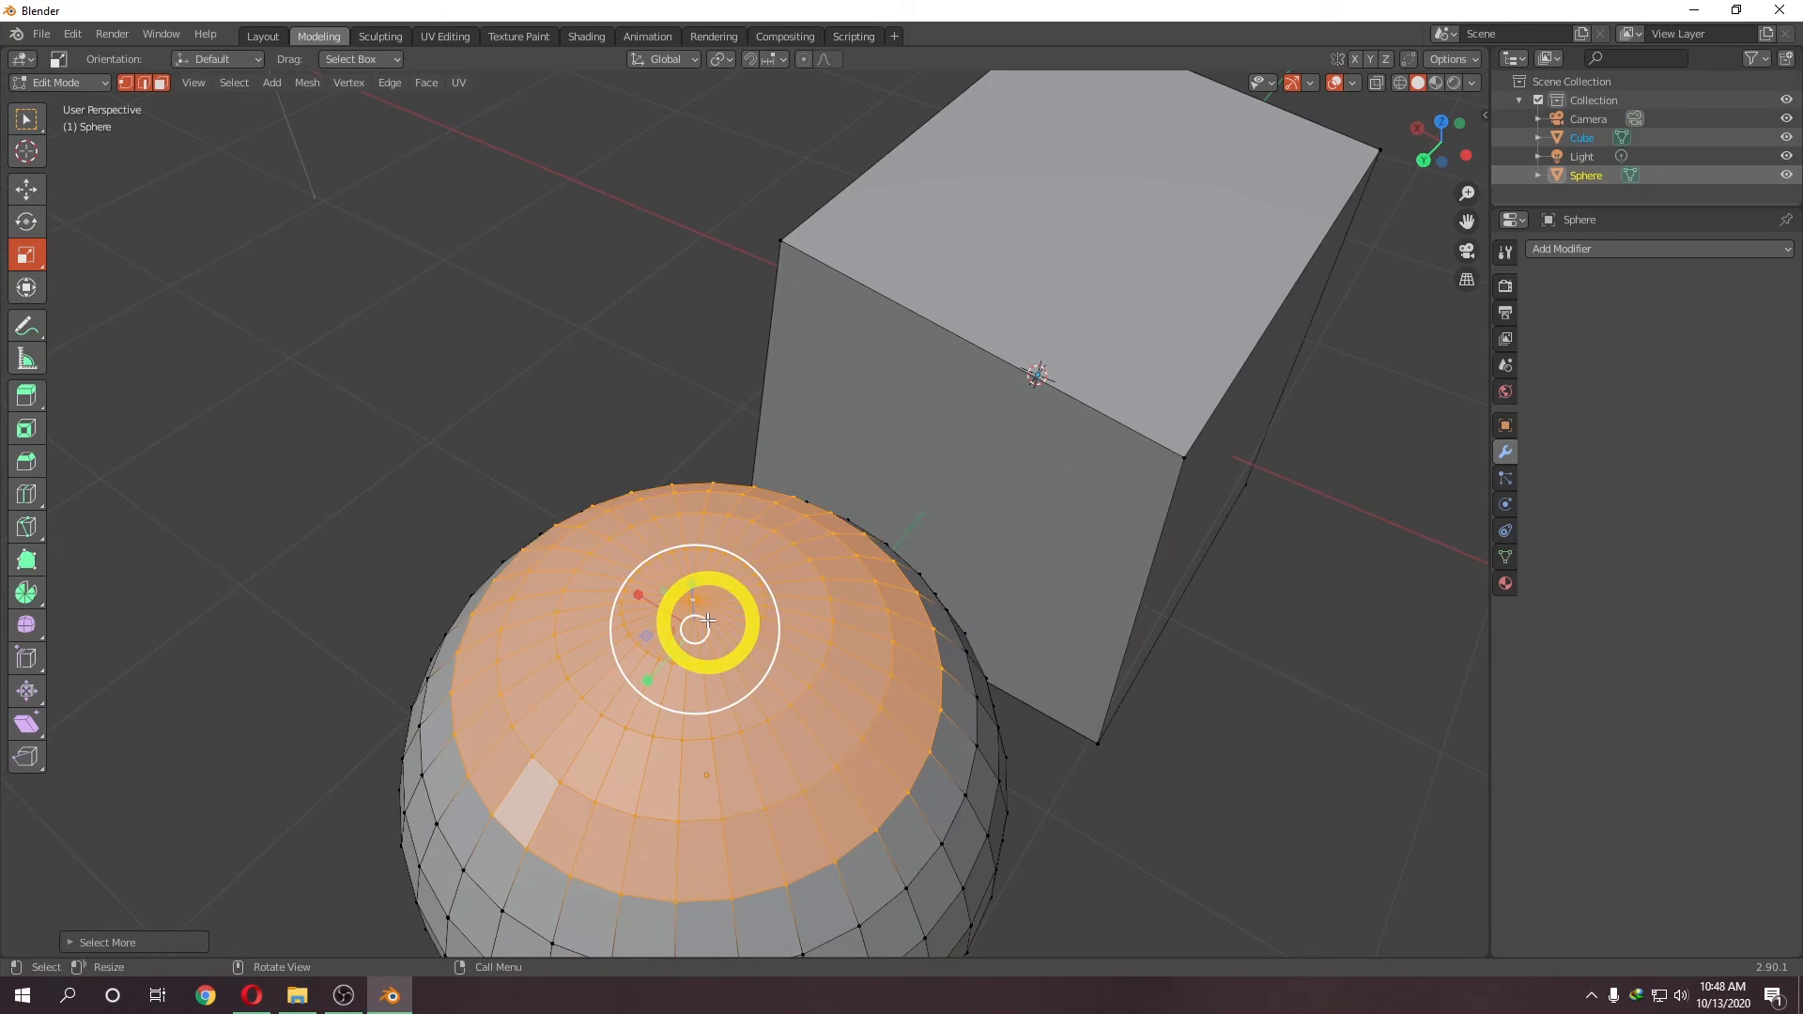
- Move the sphere's selected cap upward along the Z axis with the Move tool
left_click(26, 188)
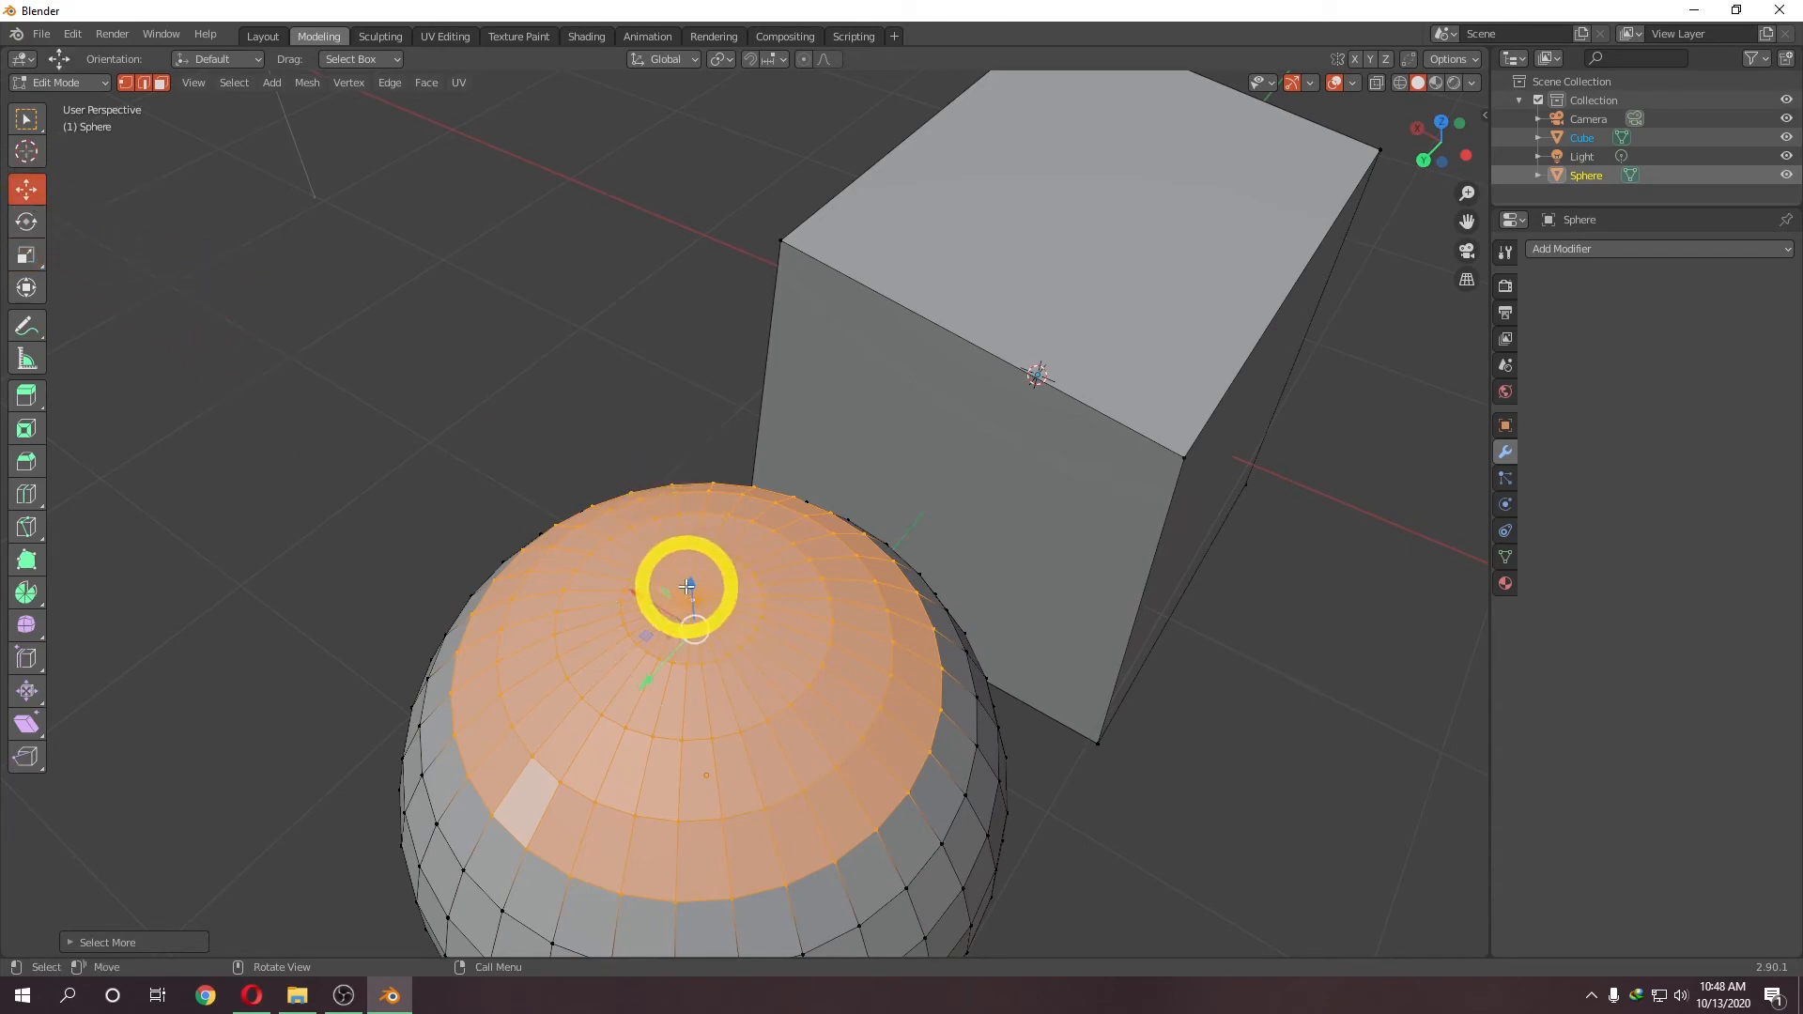
left_click_drag(696, 579, 692, 516)
mouse_move(692, 515)
middle_mouse_down()
mouse_move(713, 516)
mouse_move(700, 487)
mouse_move(698, 504)
middle_mouse_up()
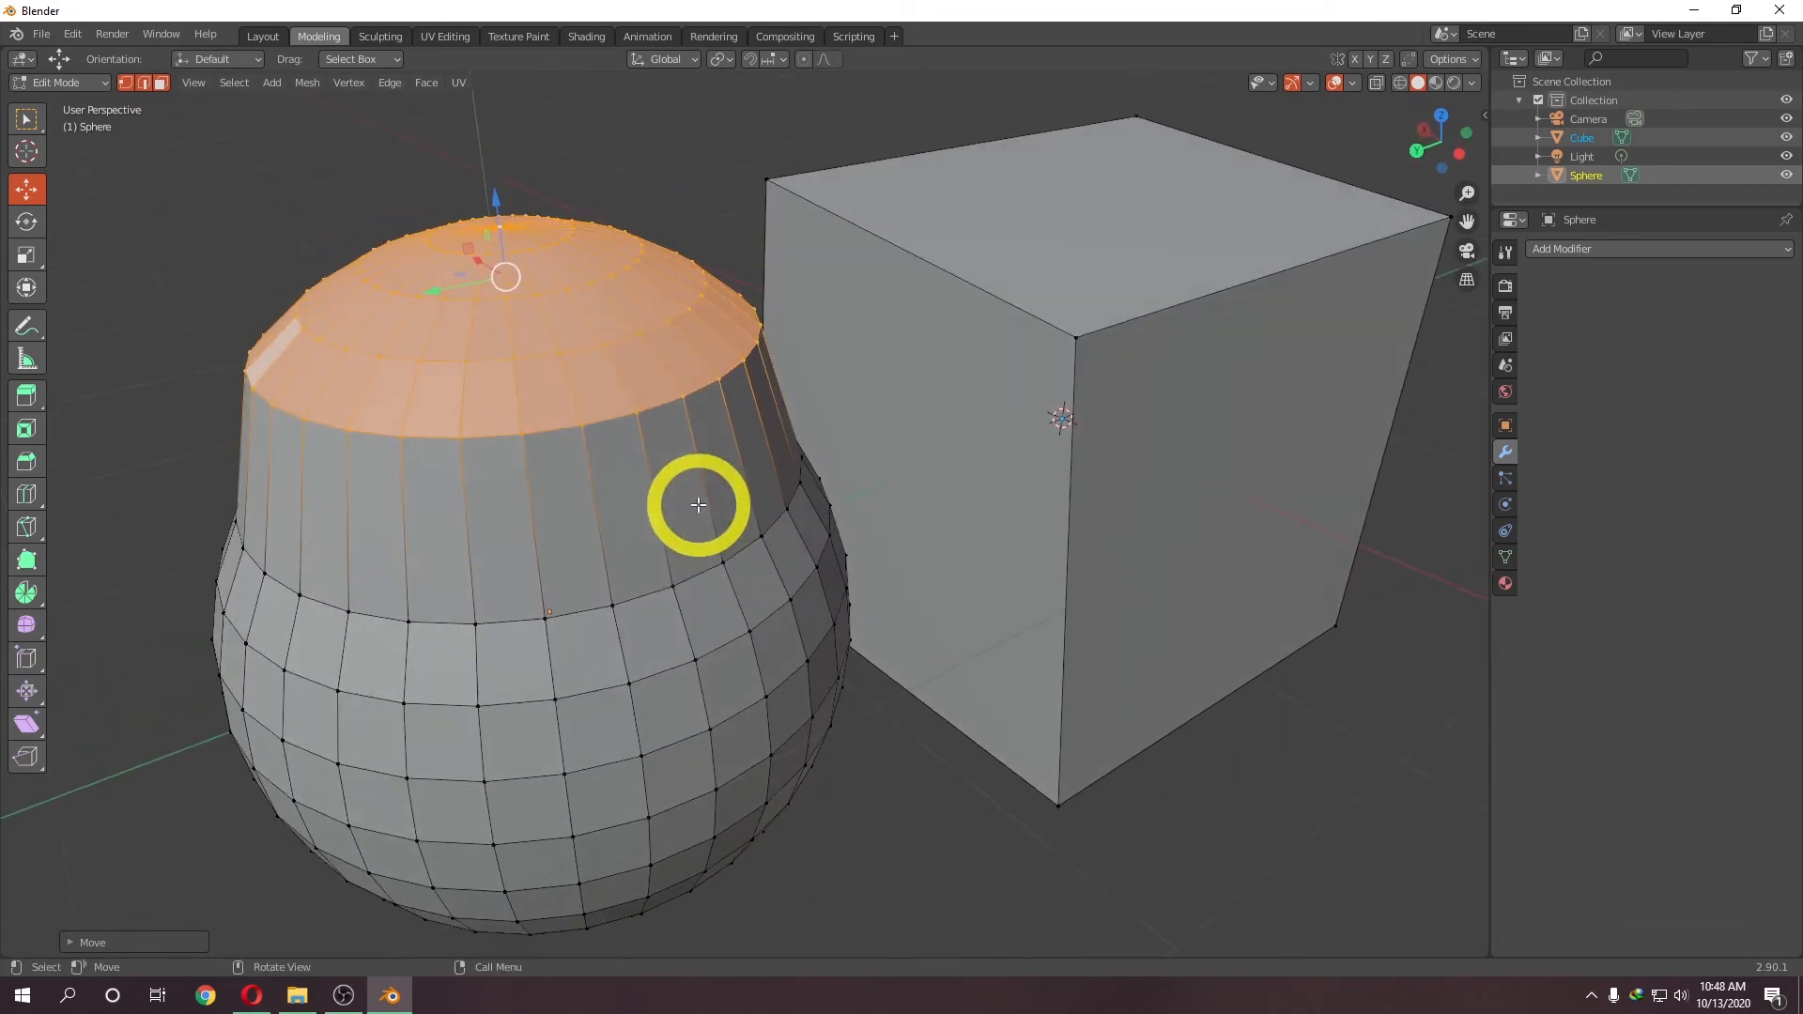
- Select the face loop around the rim of the raised cap and move it up along the Z axis
left_click(442, 534, "alt")
left_click(429, 411, "alt")
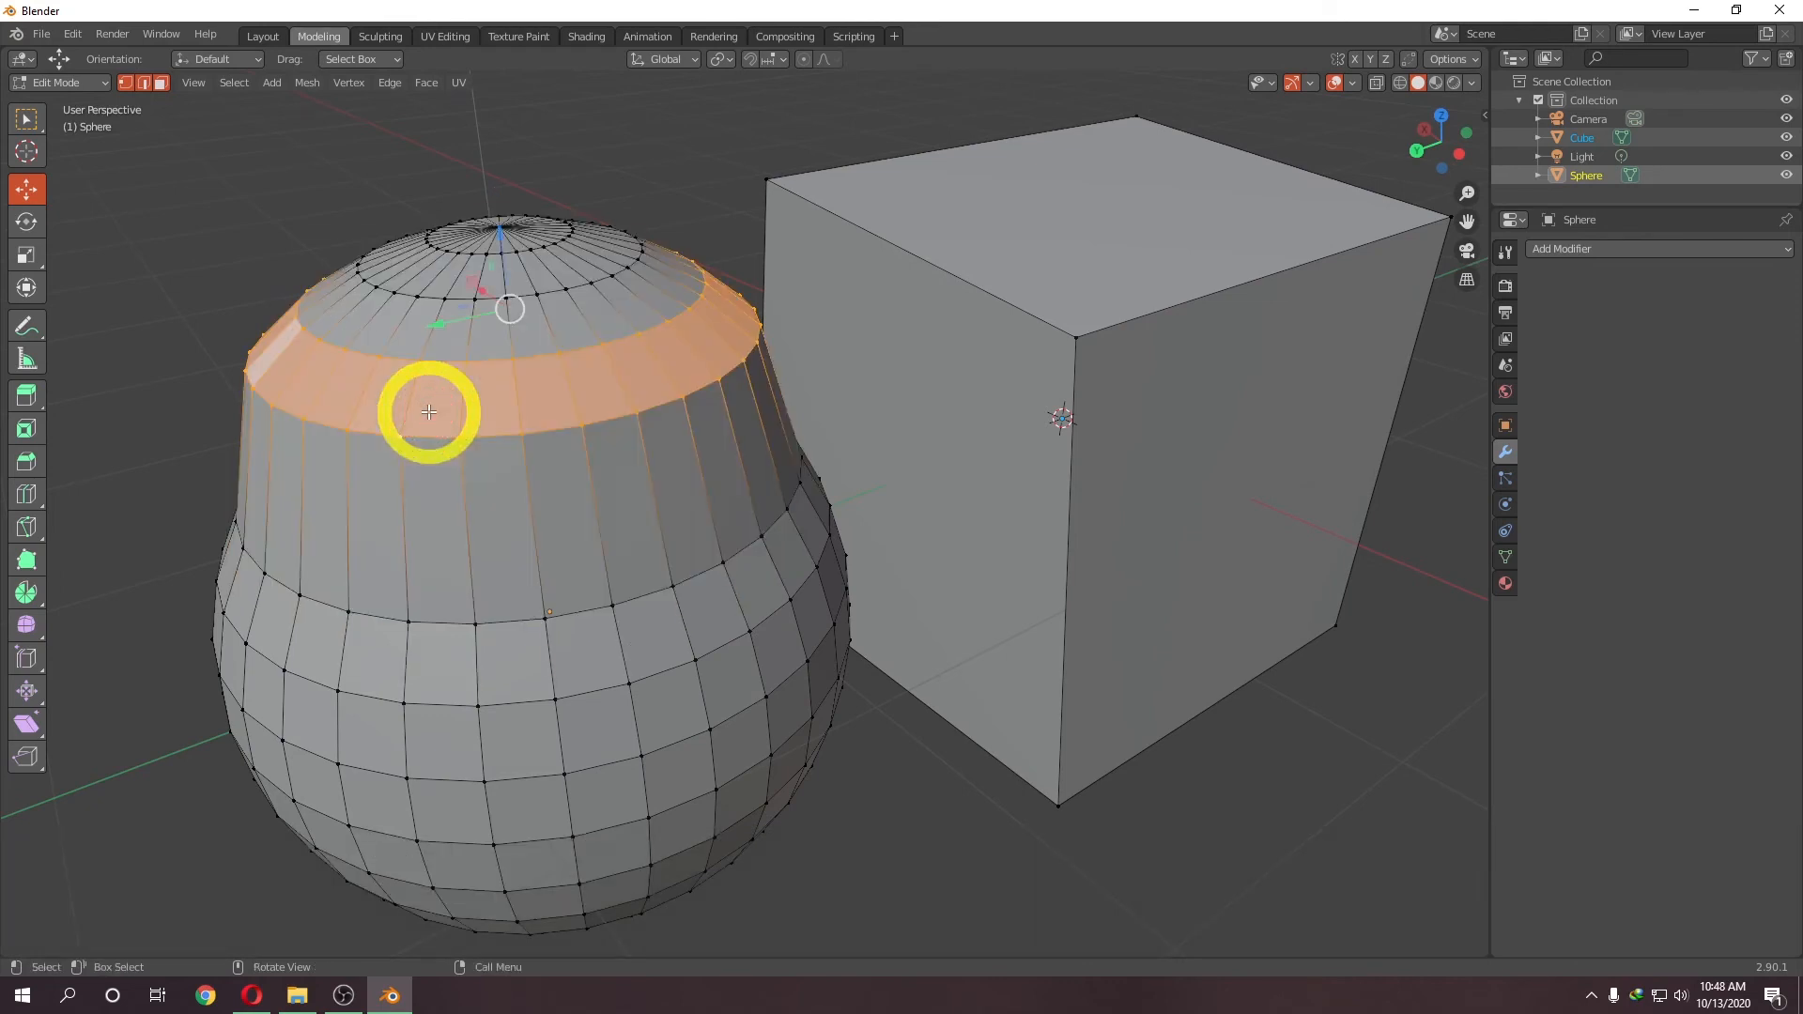
middle_click_drag(480, 326, 490, 383)
middle_click_drag(537, 512, 572, 465)
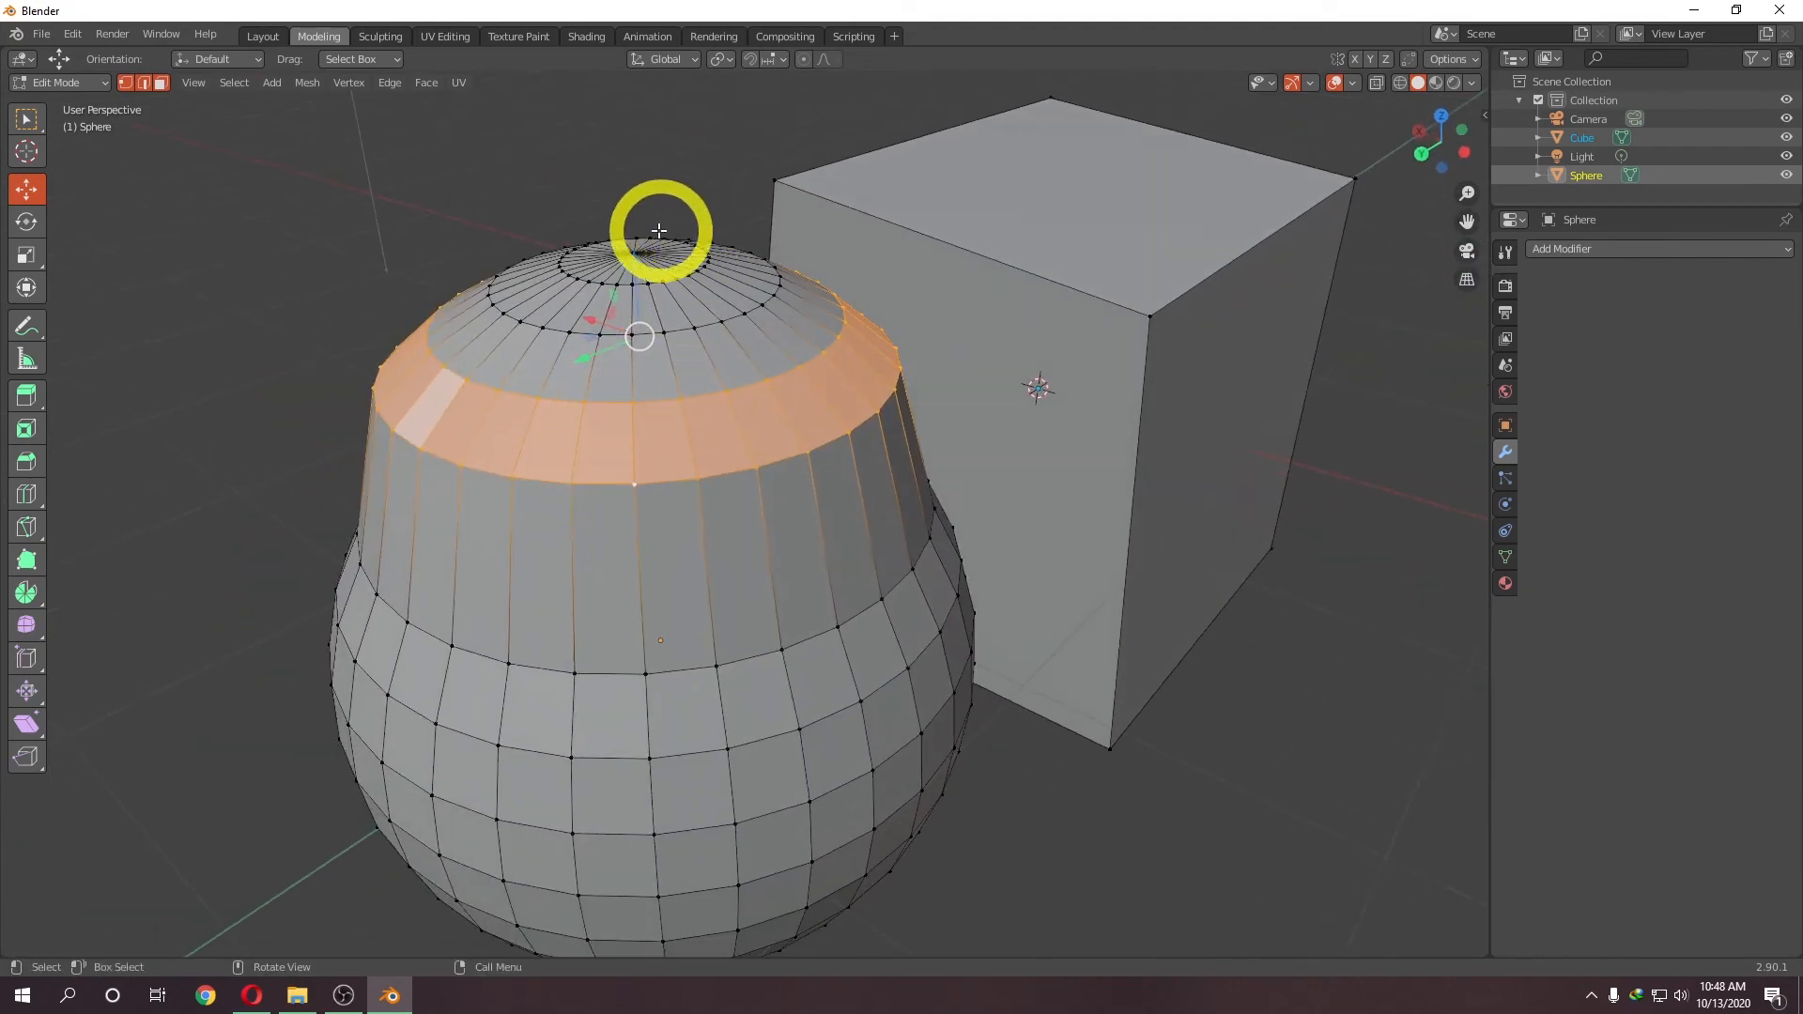
left_click_drag(636, 269, 642, 235)
- Select one face of the cap's rim, select the whole face loop there, and nudge it along the Z axis
left_click(726, 512, "alt")
middle_click_drag(692, 535, 846, 333)
left_click(824, 290)
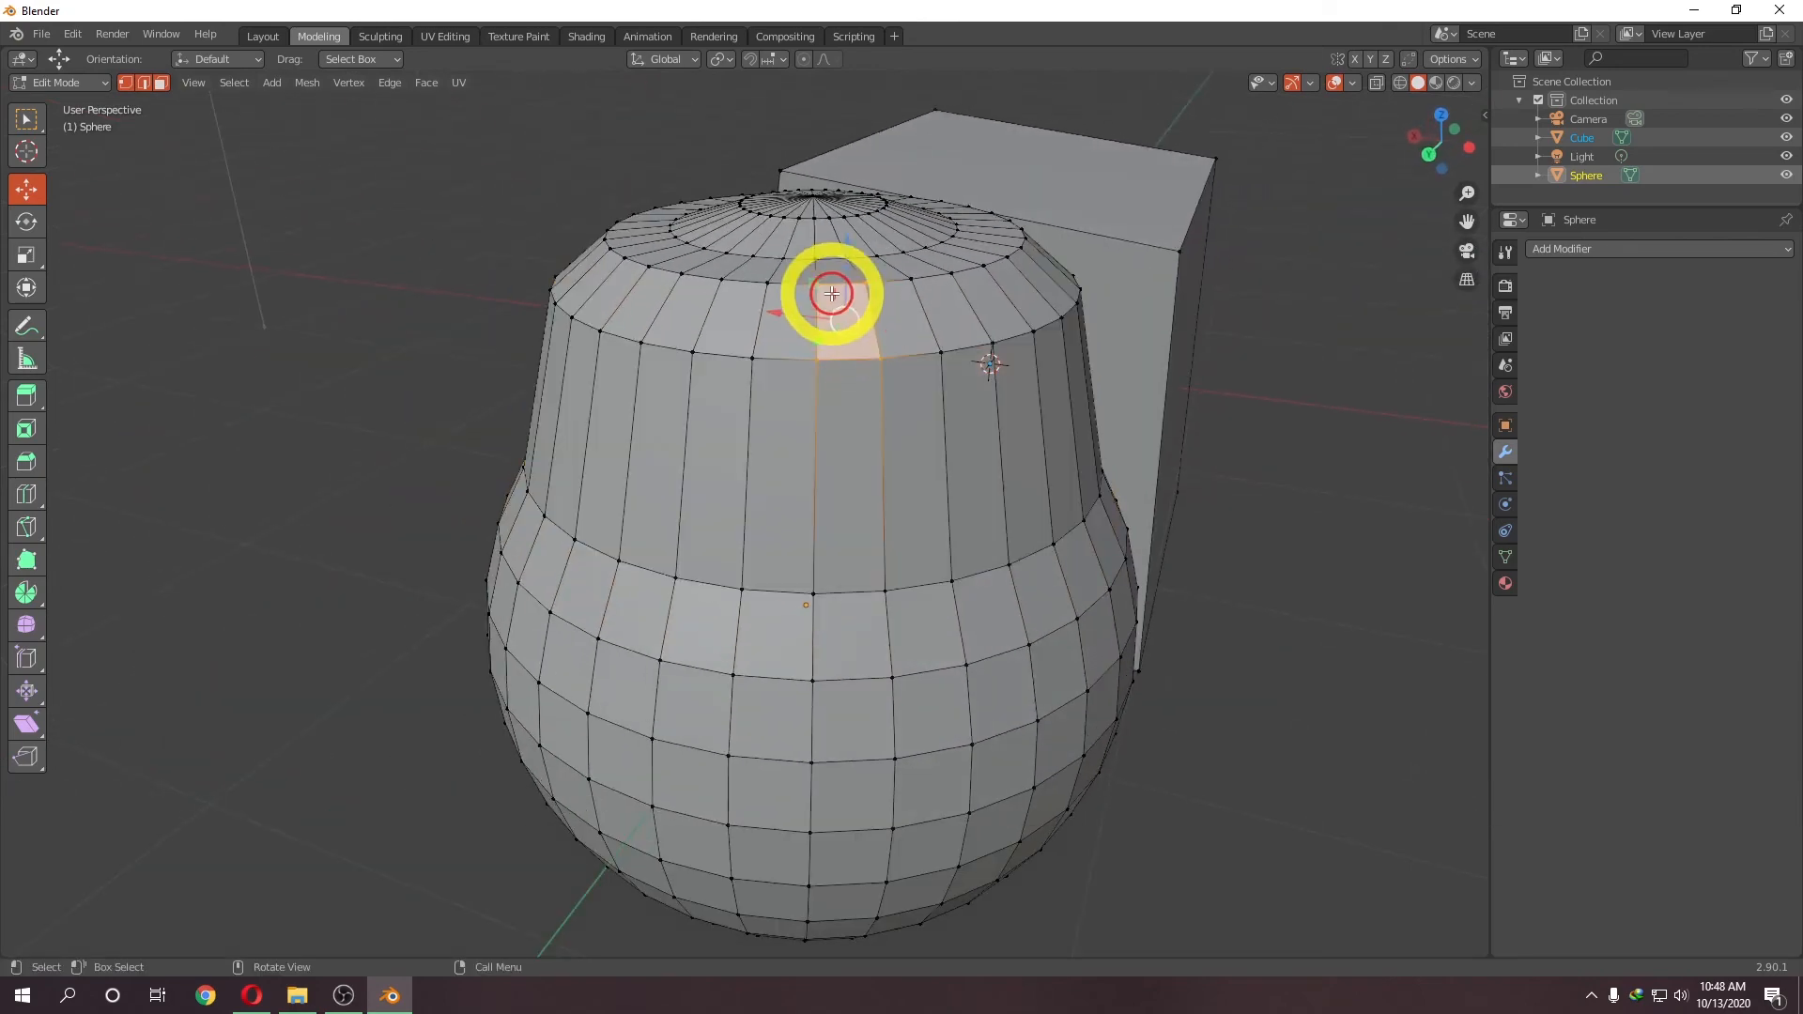
left_click(784, 314, "alt")
left_click_drag(812, 176, 805, 171)
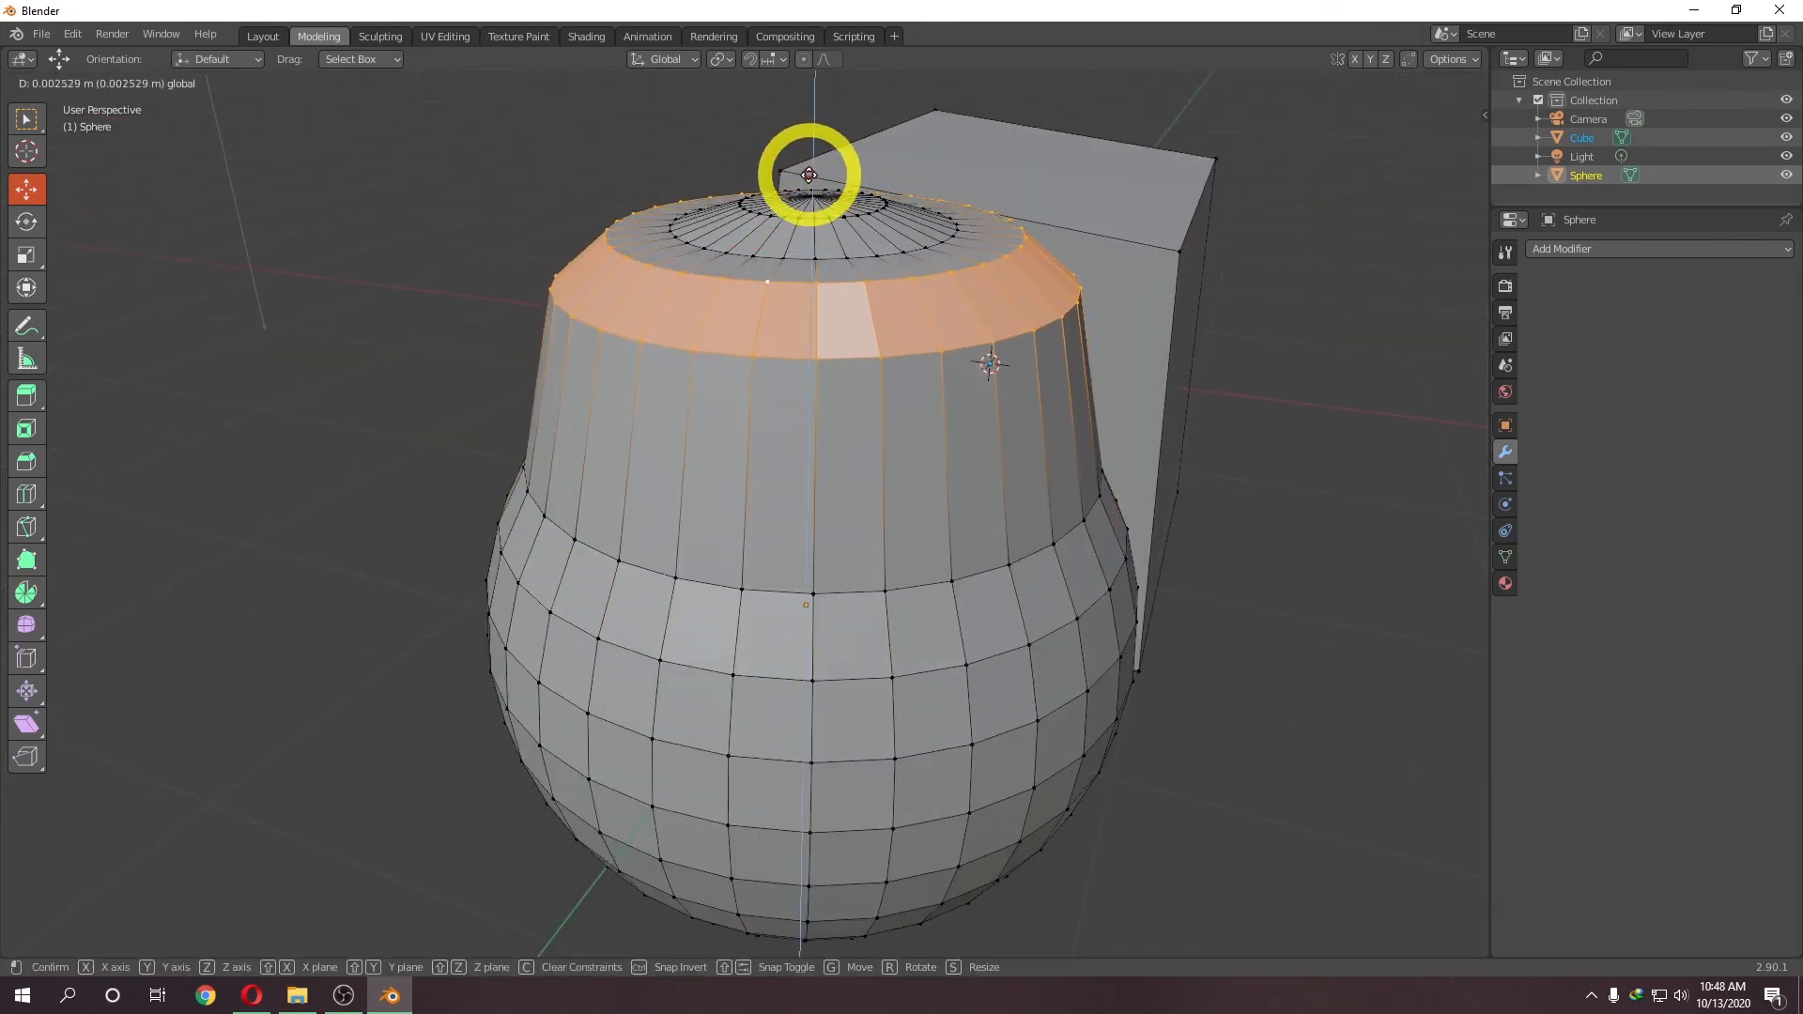
- Enable proportional editing and move the selected rim loop along the Z axis
middle_click_drag(805, 171, 854, 291)
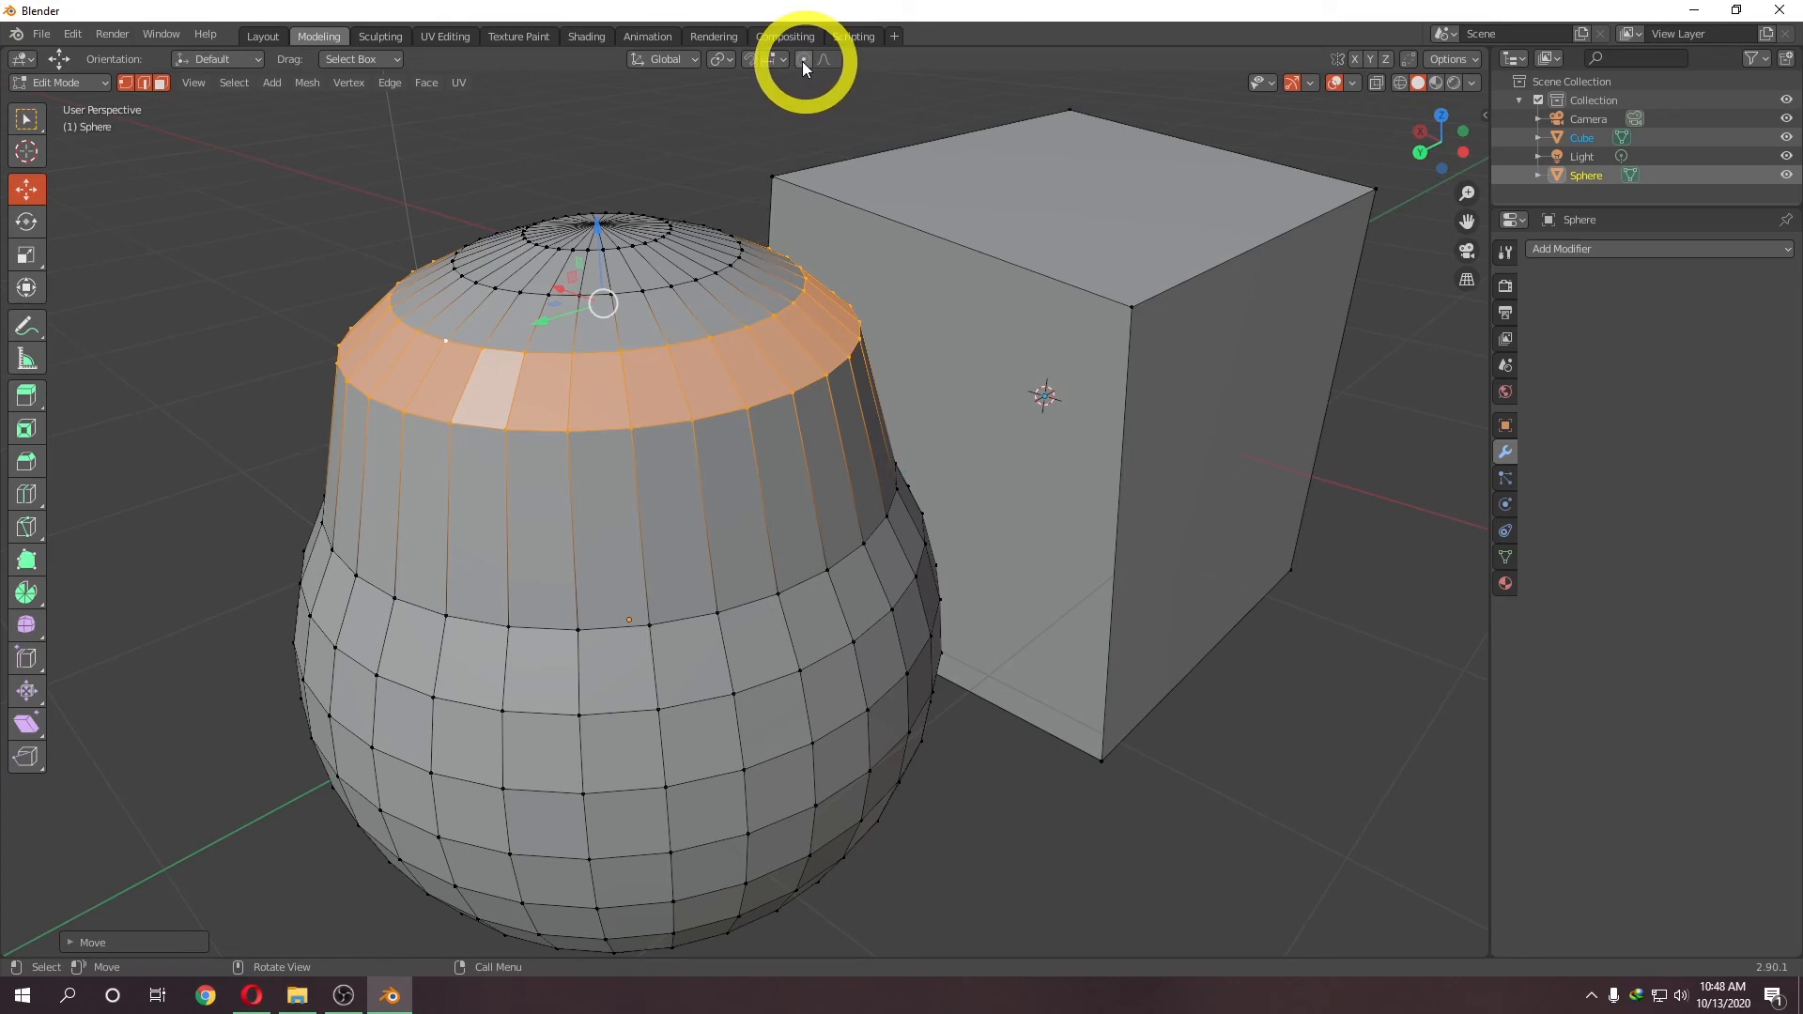
middle_click_drag(788, 122, 720, 185)
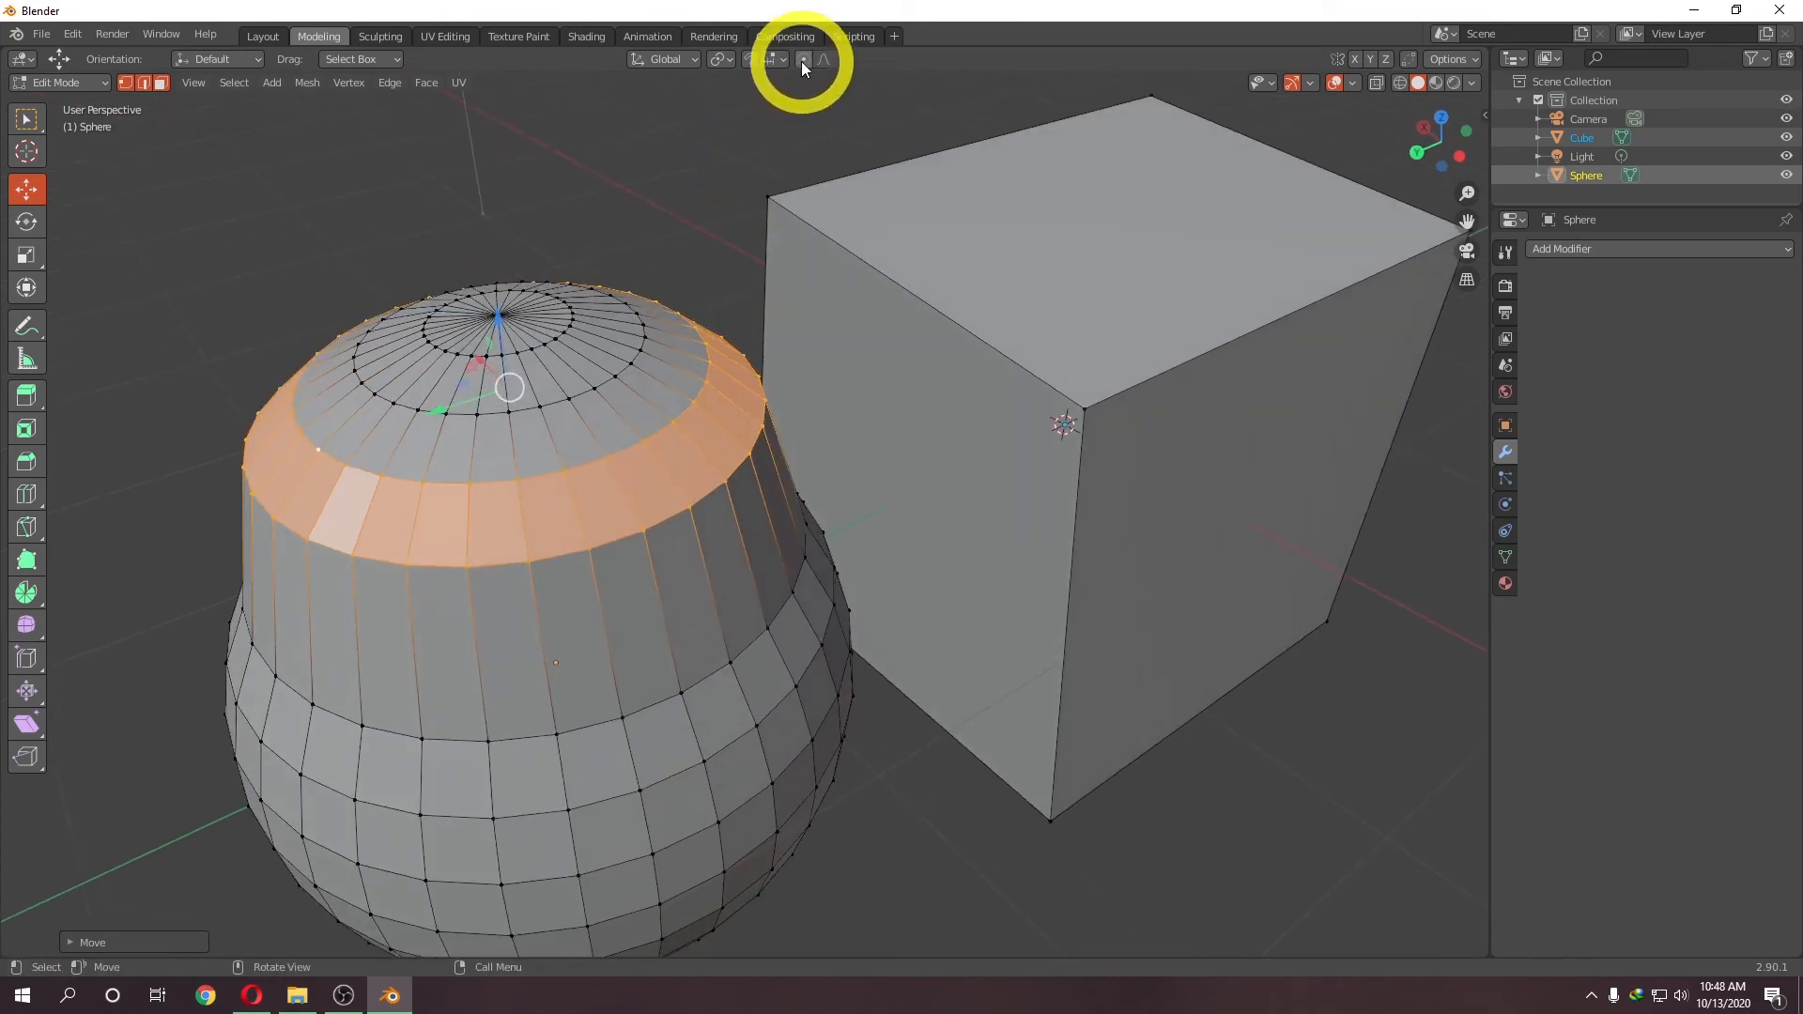
middle_click_drag(724, 236, 718, 245)
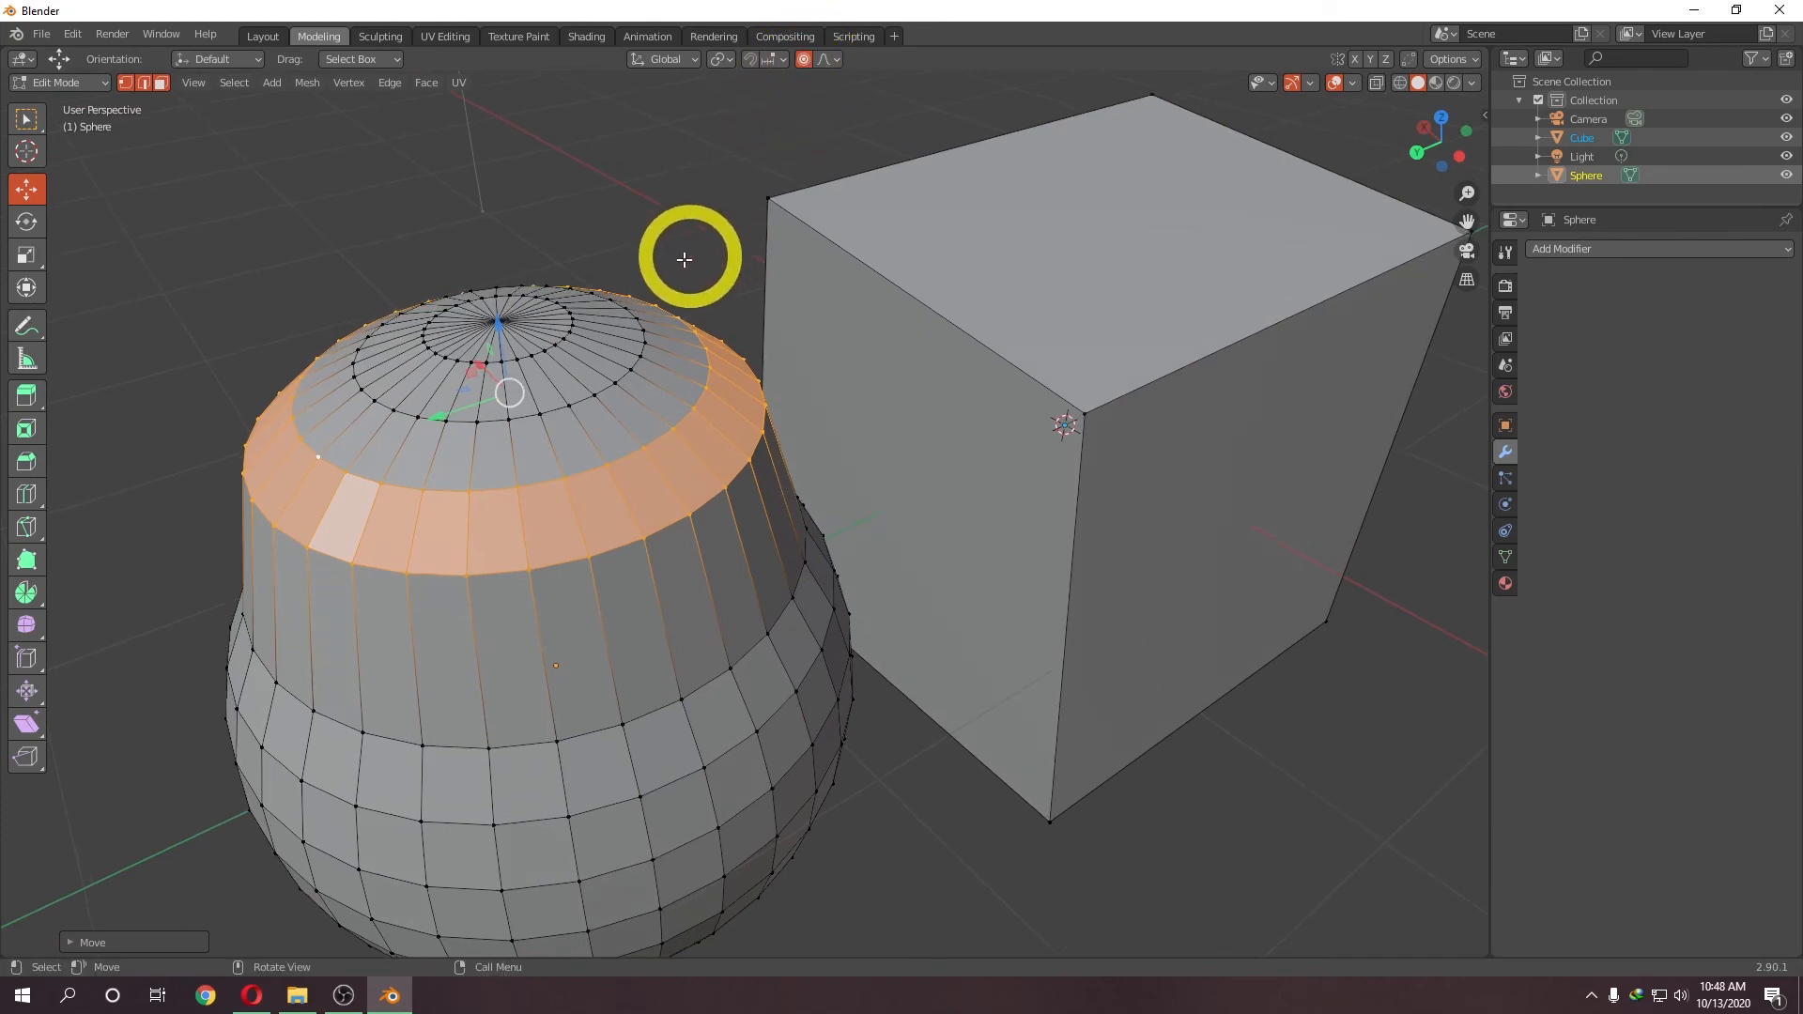
mouse_move(501, 321)
left_mouse_down()
mouse_move(475, 173)
mouse_move(491, 344)
mouse_move(481, 221)
mouse_move(482, 310)
left_mouse_up()
- Move the rim loop up along the Z axis with proportional editing off, and turn proportional editing back on
left_click(746, 102)
left_click(804, 59)
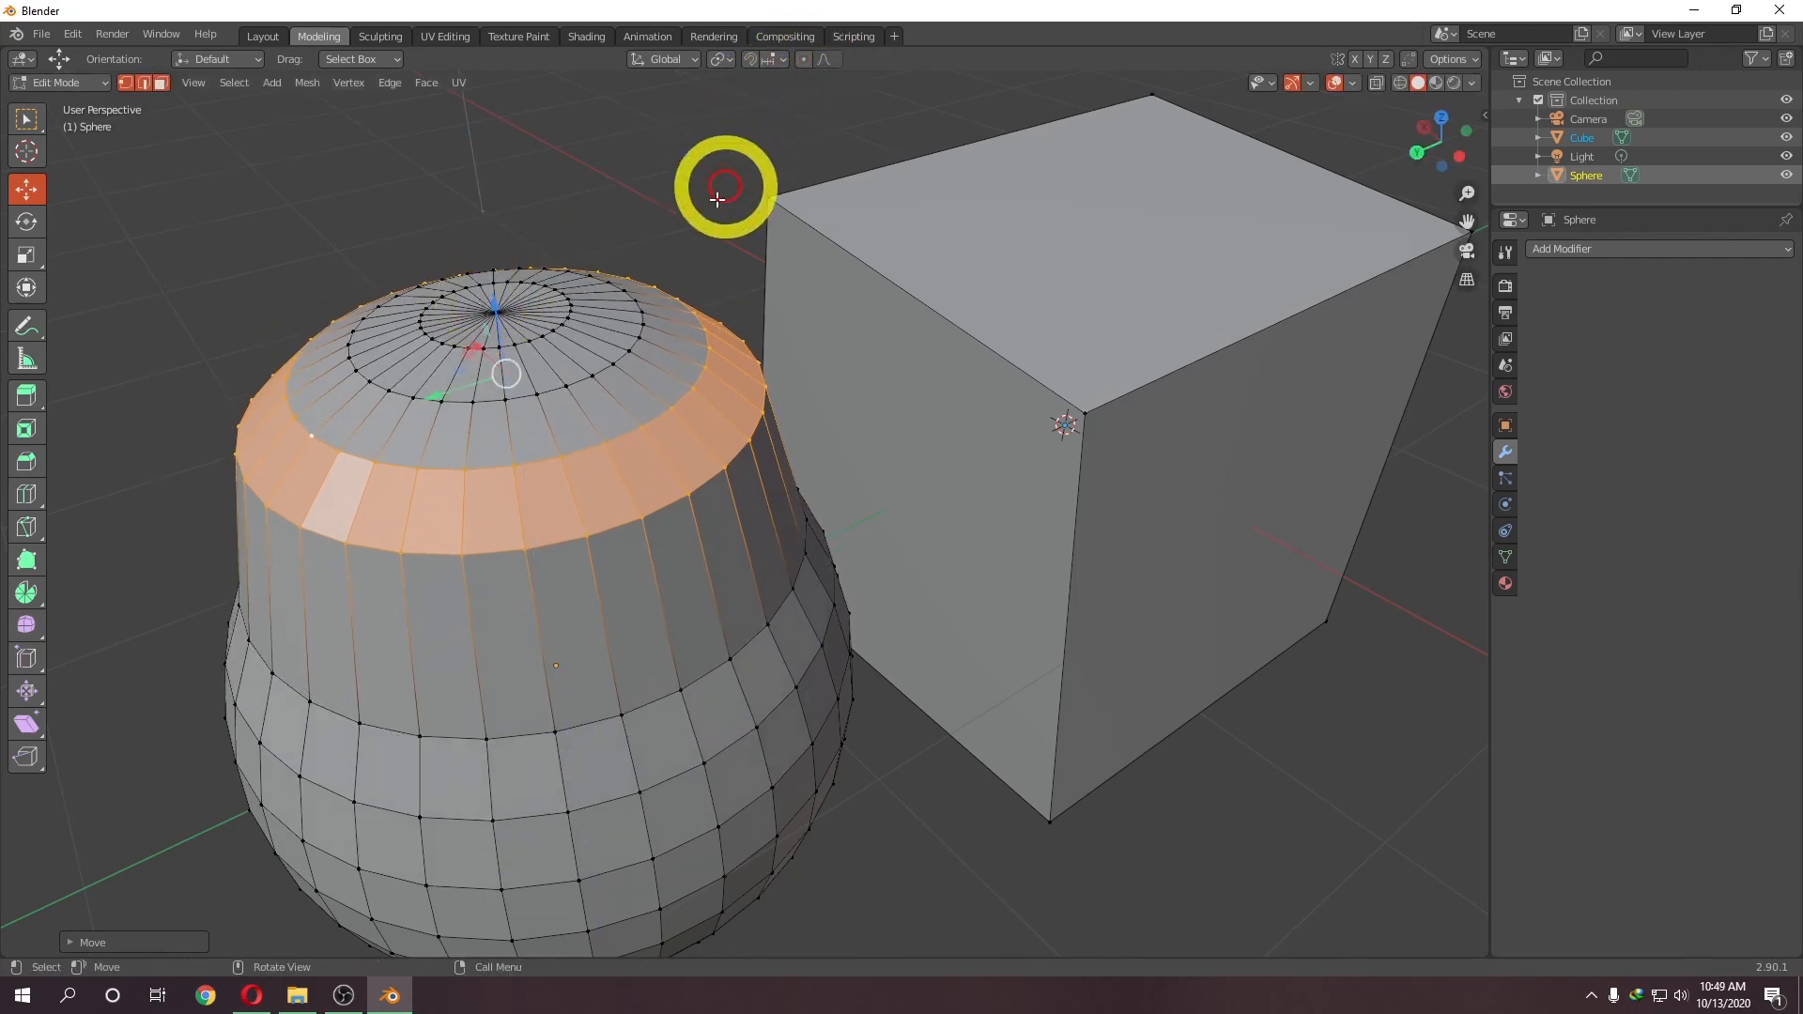
mouse_move(494, 306)
left_mouse_down()
mouse_move(479, 177)
mouse_move(487, 338)
mouse_move(463, 242)
mouse_move(462, 304)
mouse_move(475, 322)
mouse_move(483, 209)
mouse_move(485, 292)
left_mouse_up()
left_click(801, 59)
scroll(845, 312, "down", 3)
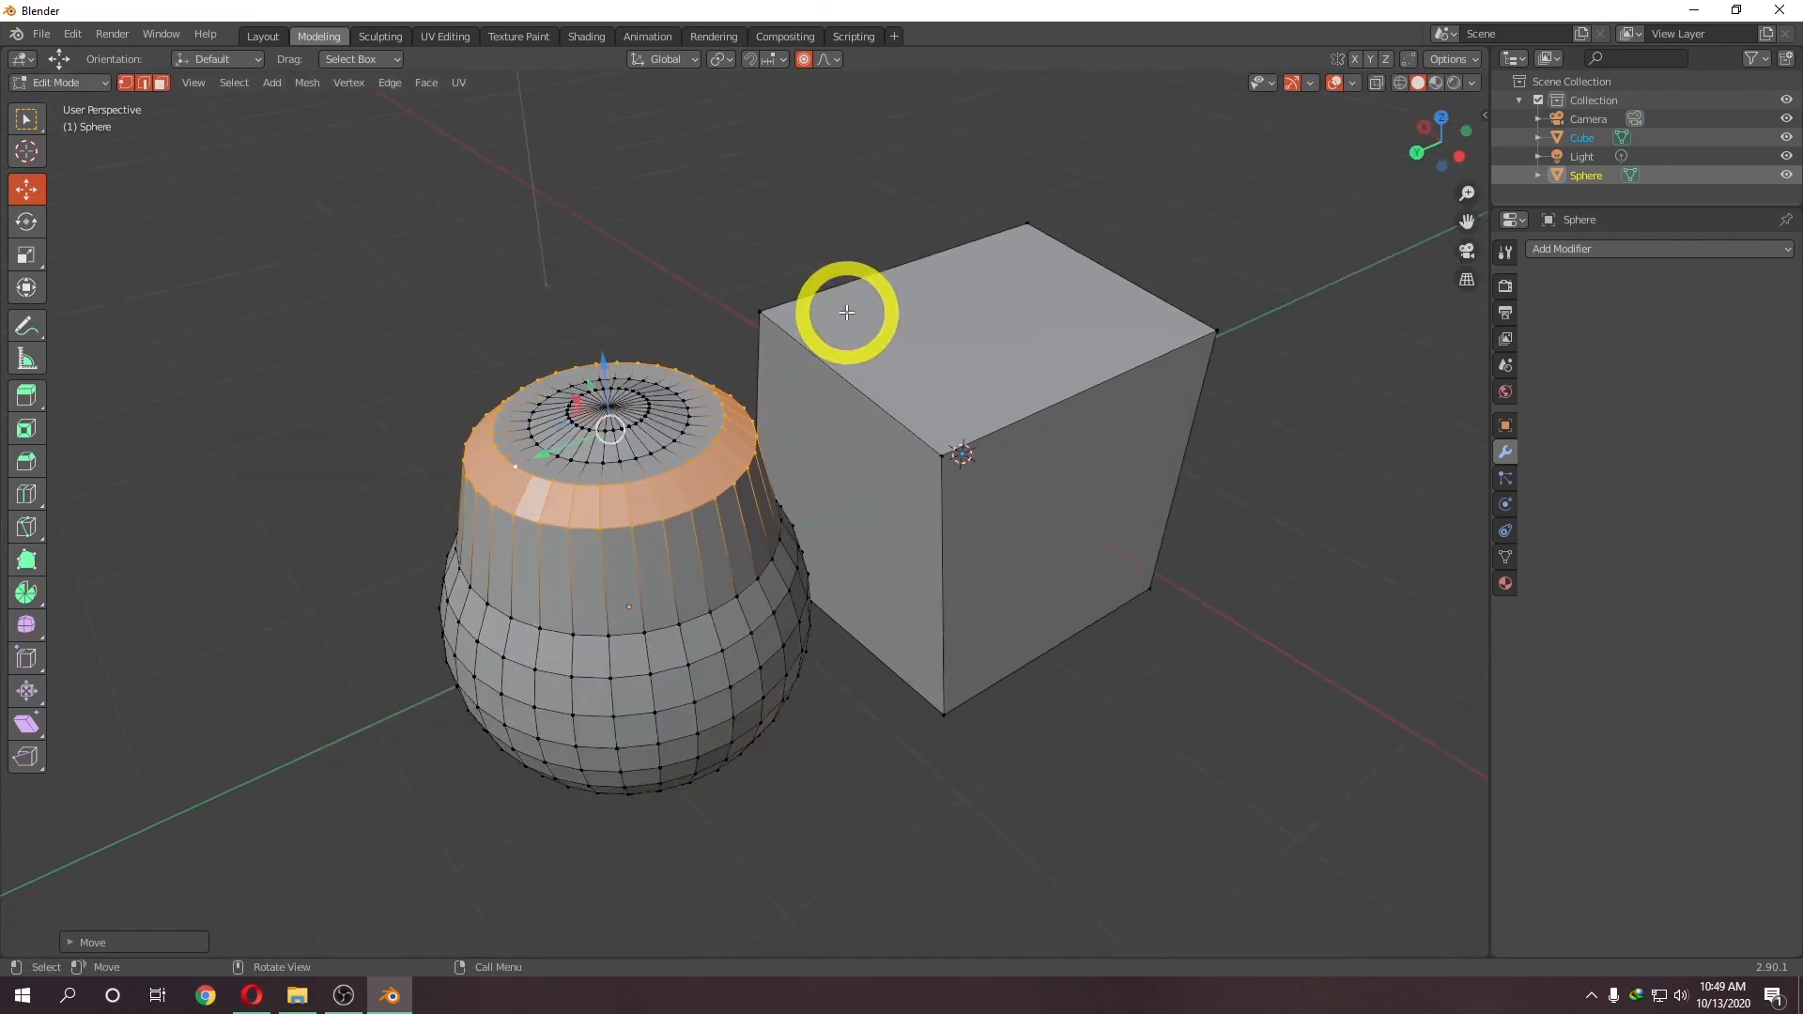
middle_click_drag(845, 311, 779, 308)
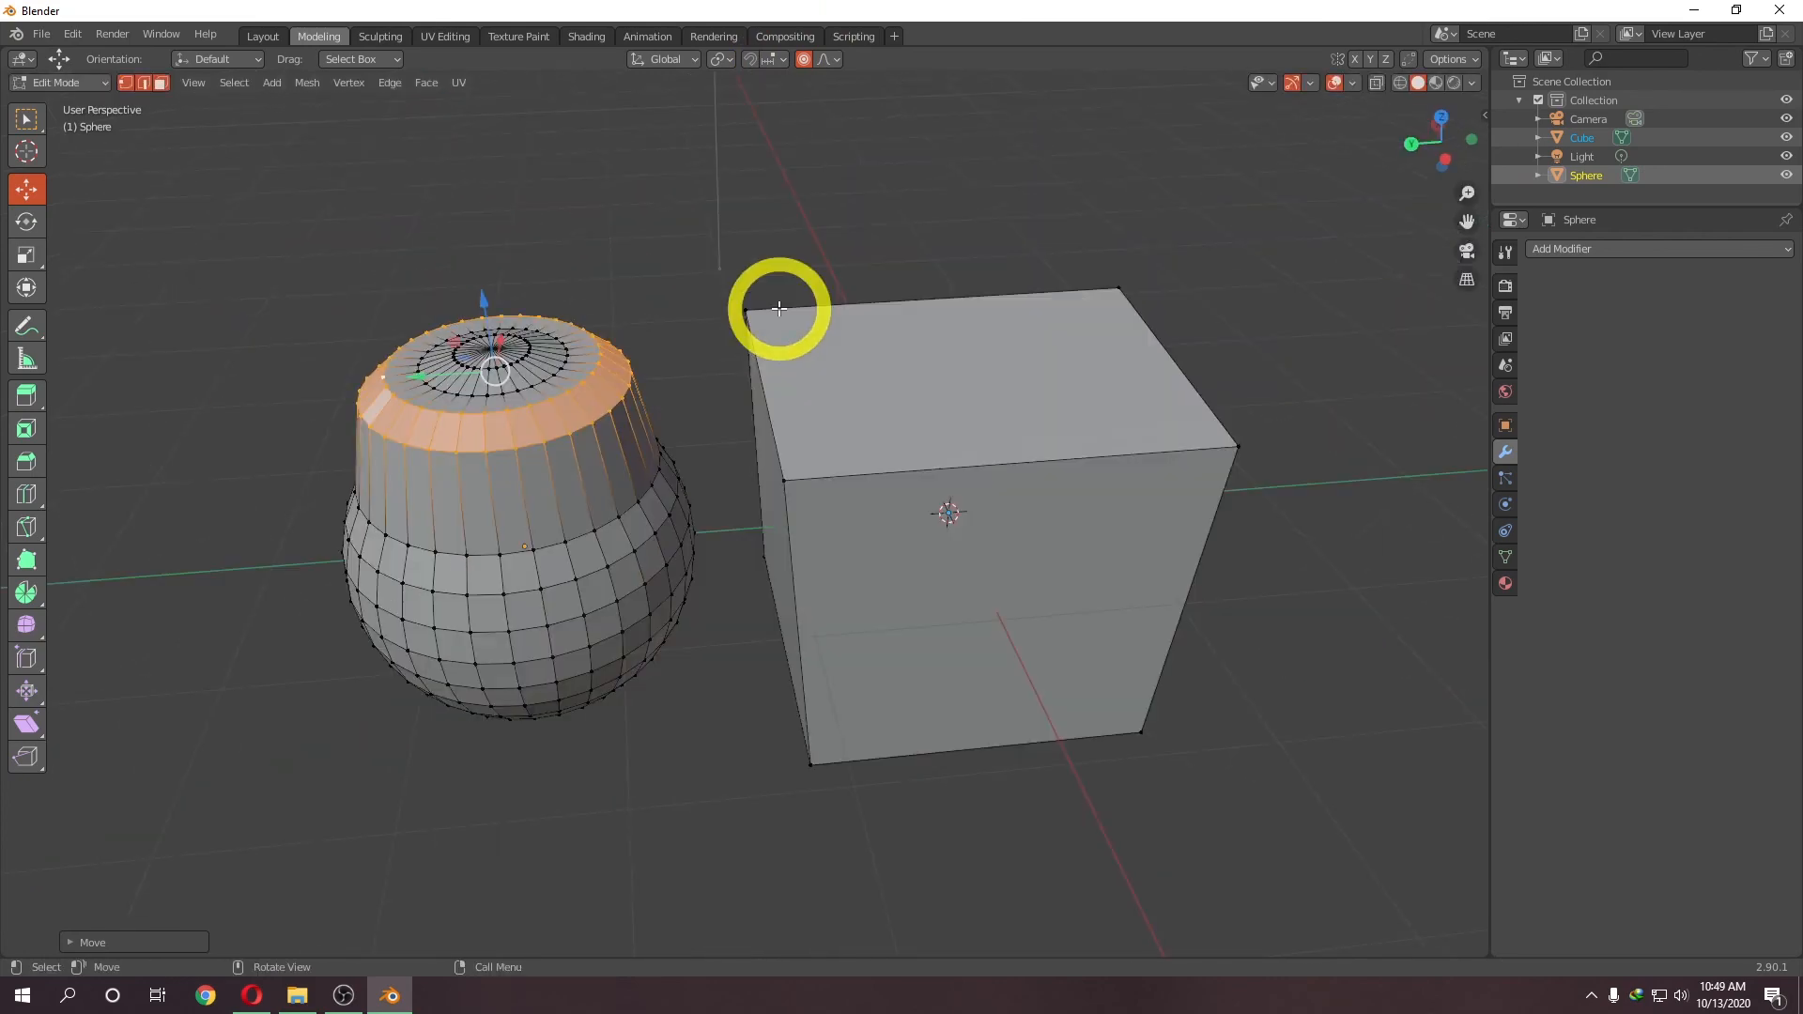